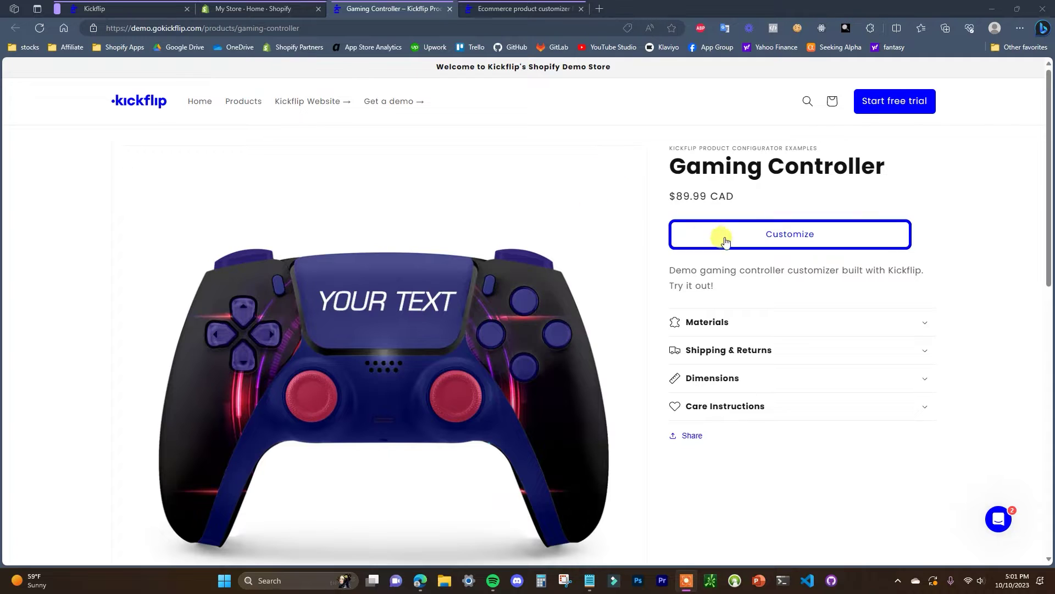
- Open the Gaming Controller customizer and keep the Solid Color design
left_click(809, 240)
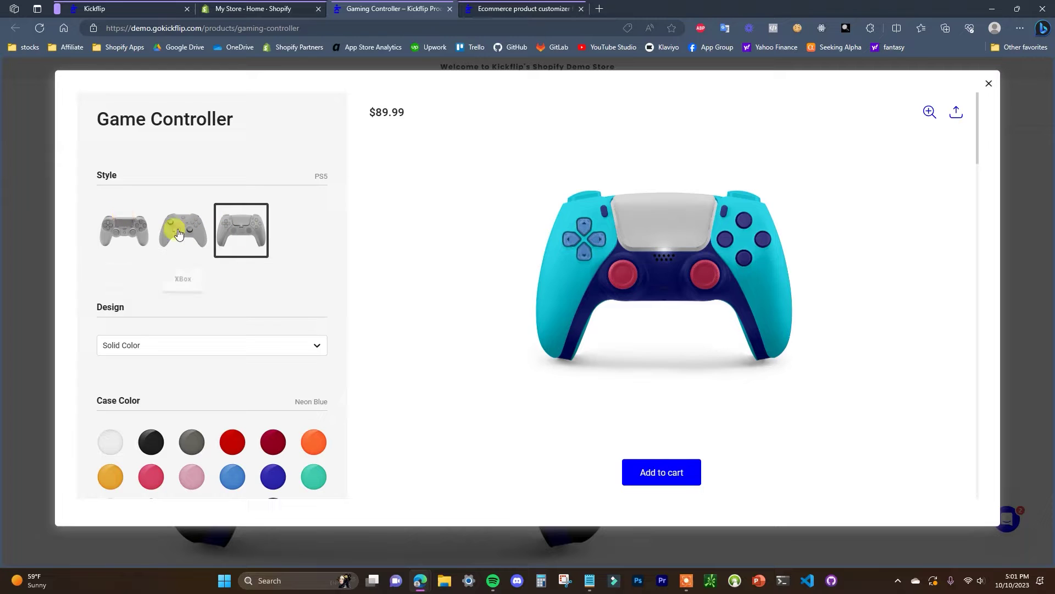
scroll(338, 255, "down", 1)
left_click(300, 282)
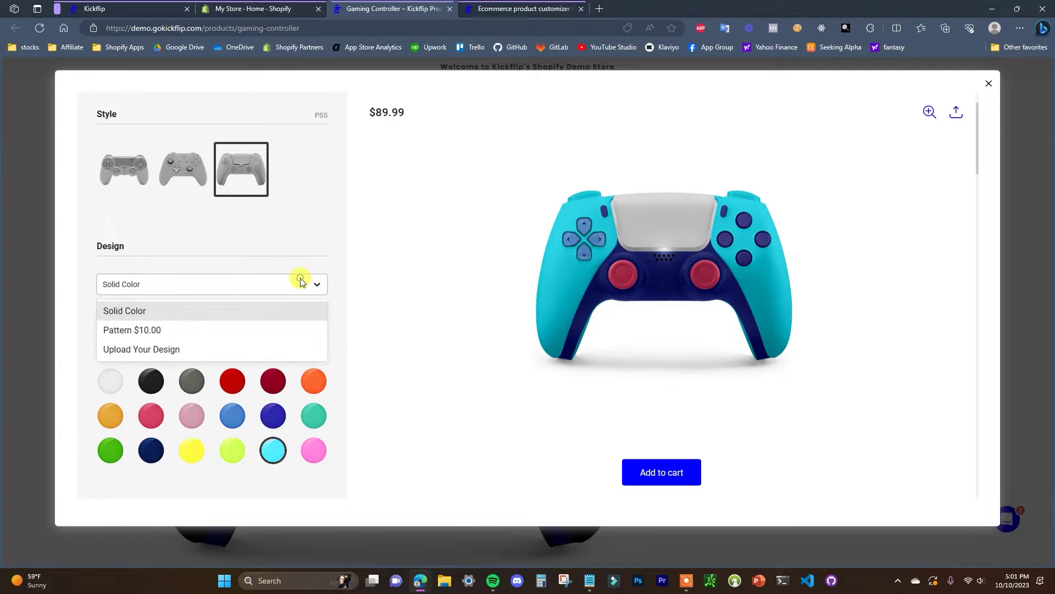
left_click(185, 318)
- Try blue, neon yellow and navy case colours, settling on orange, then view the Kickflip homepage
scroll(237, 302, "down", 2)
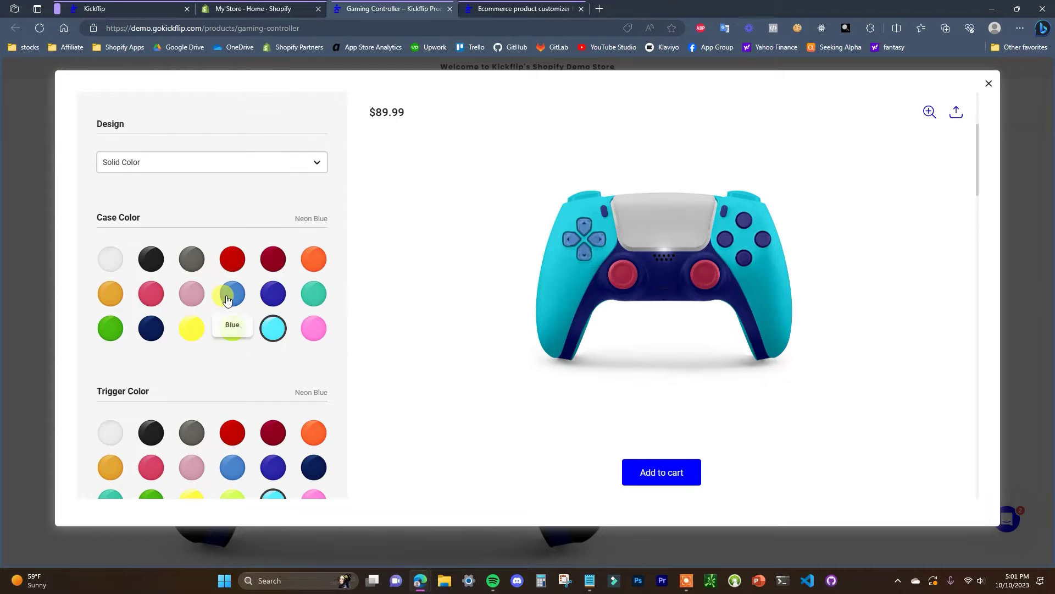
left_click(232, 294)
left_click(191, 330)
left_click(145, 331)
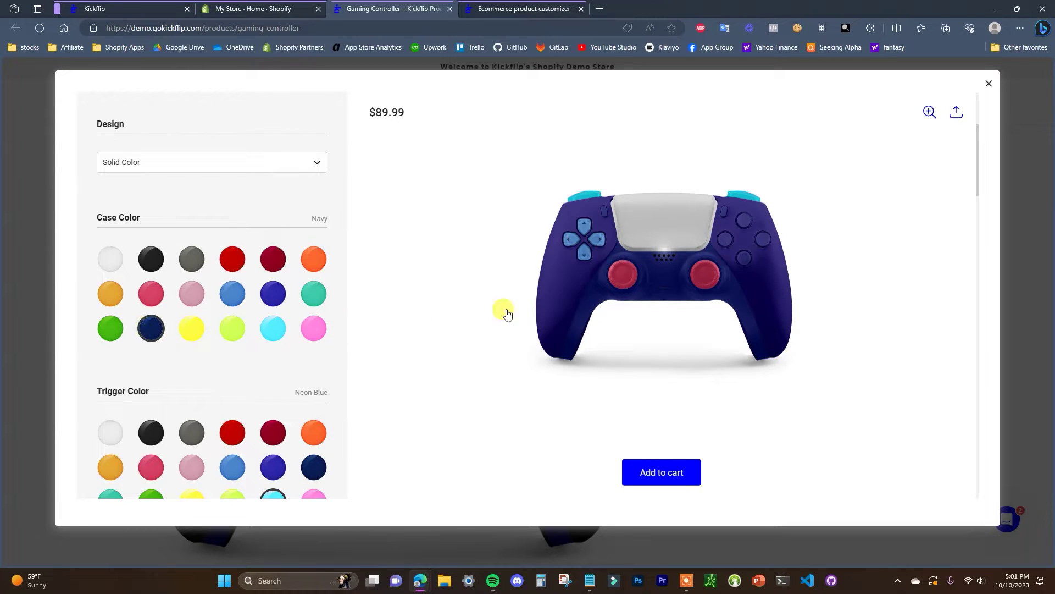
left_click(314, 257)
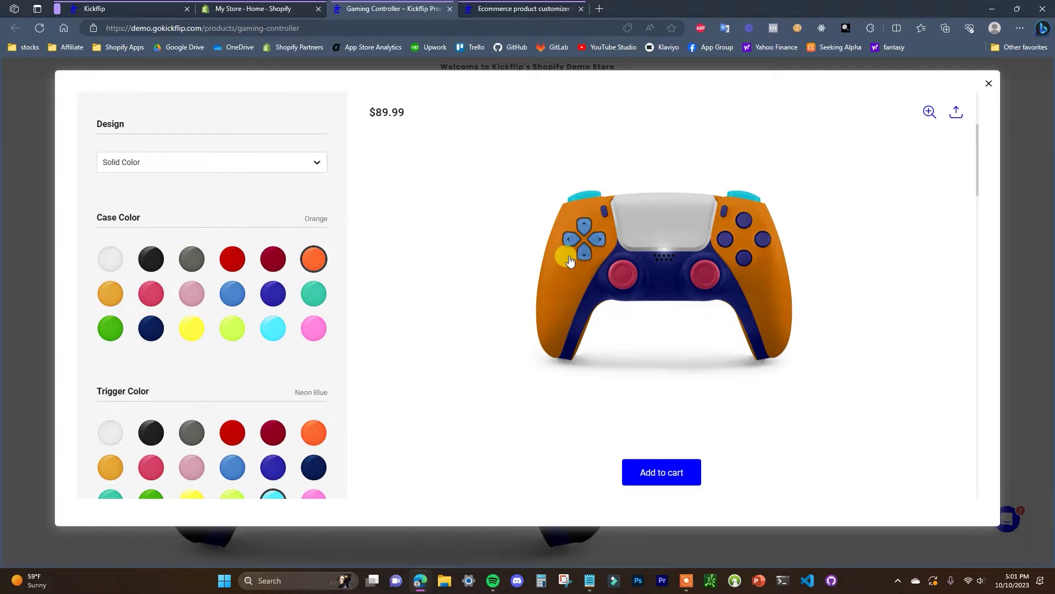
scroll(182, 308, "down", 2)
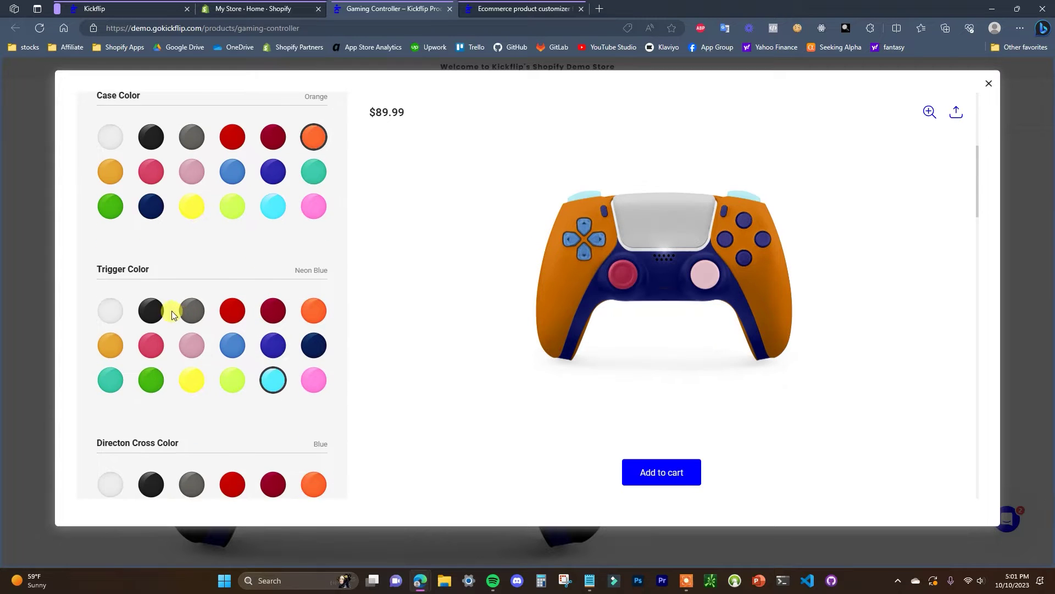
scroll(256, 375, "down", 5)
scroll(251, 368, "down", 2)
scroll(251, 365, "up", 2)
scroll(249, 364, "up", 1)
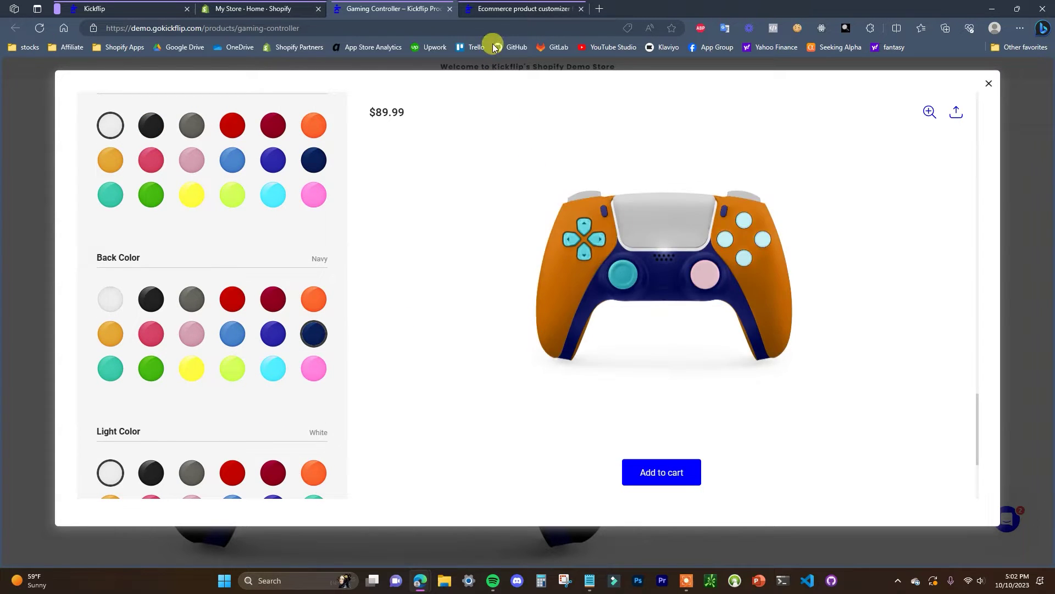
left_click(511, 8)
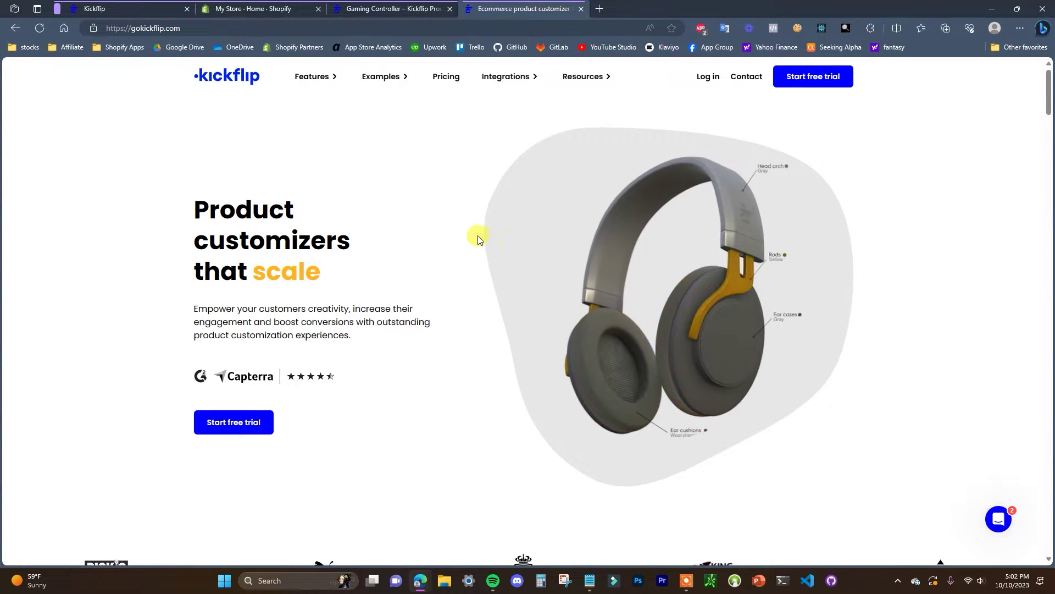
- Close the Gaming Controller customizer and go to the Kickflip admin's My Products tab
key("ctrl+shift+Tab")
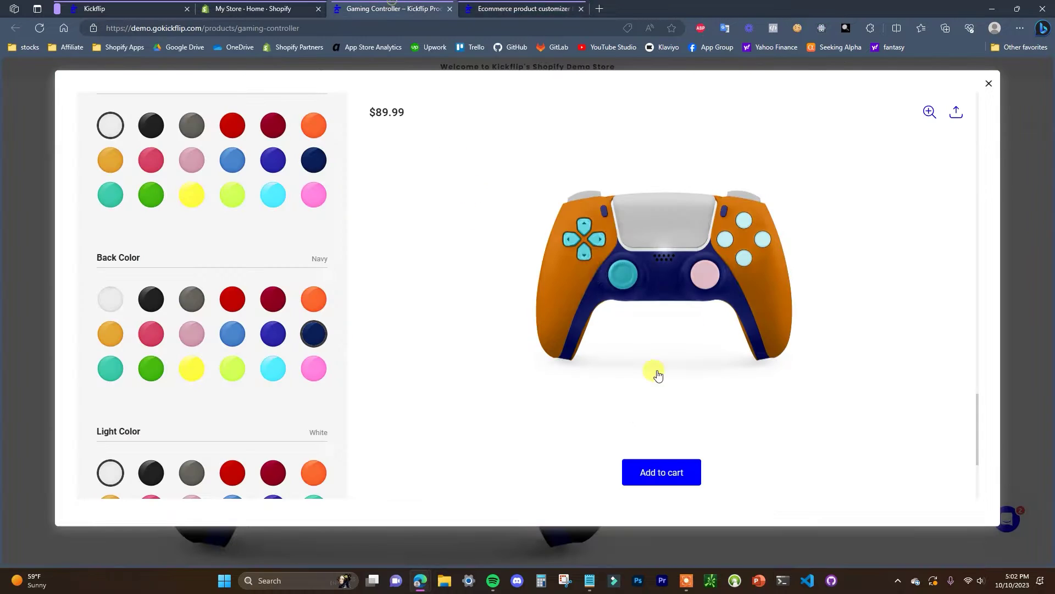
left_click(988, 86)
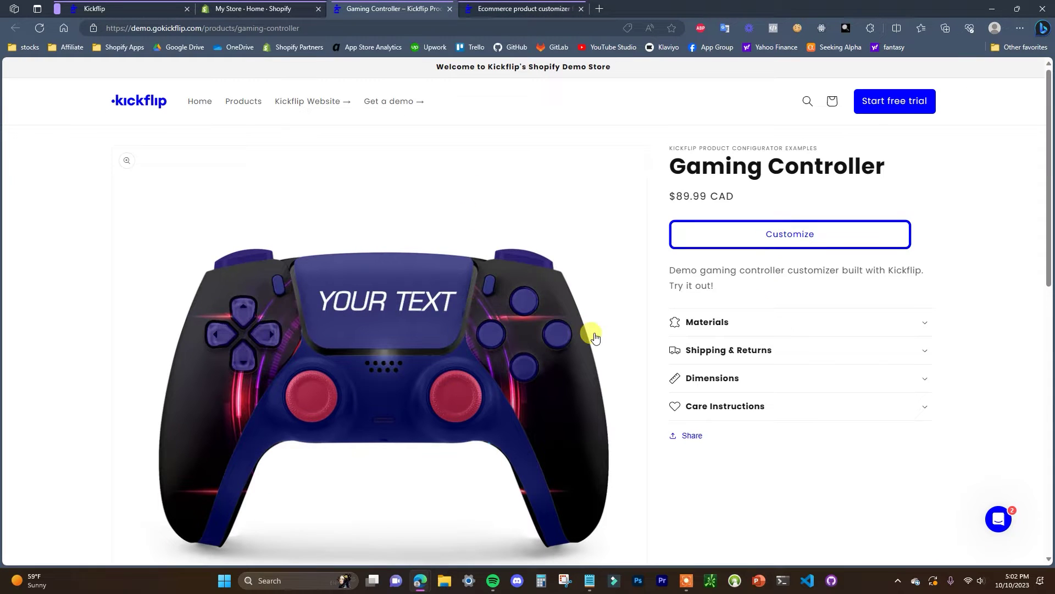
left_click(529, 9)
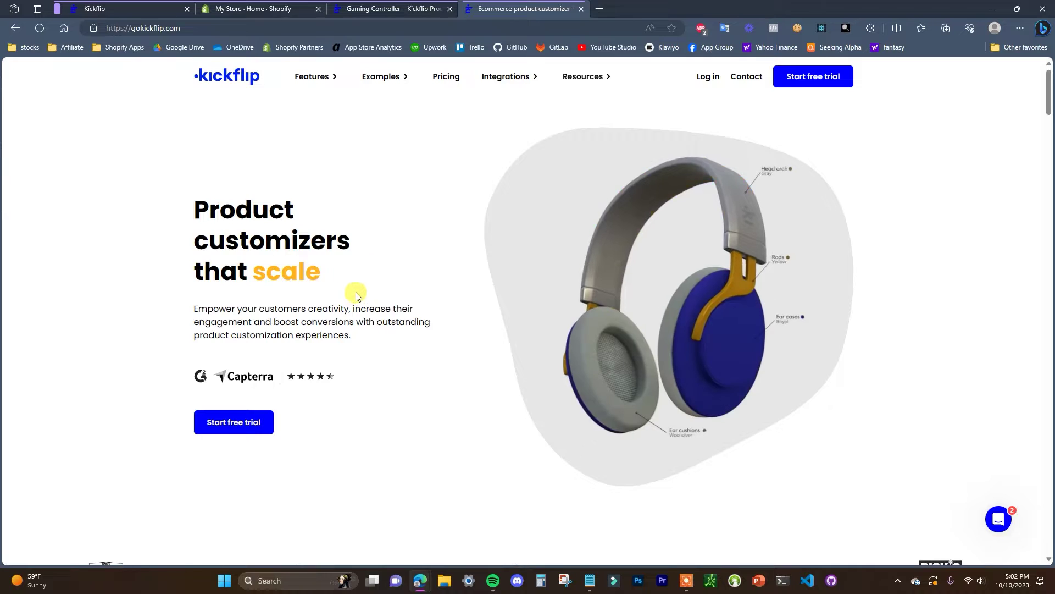
key("ctrl+1")
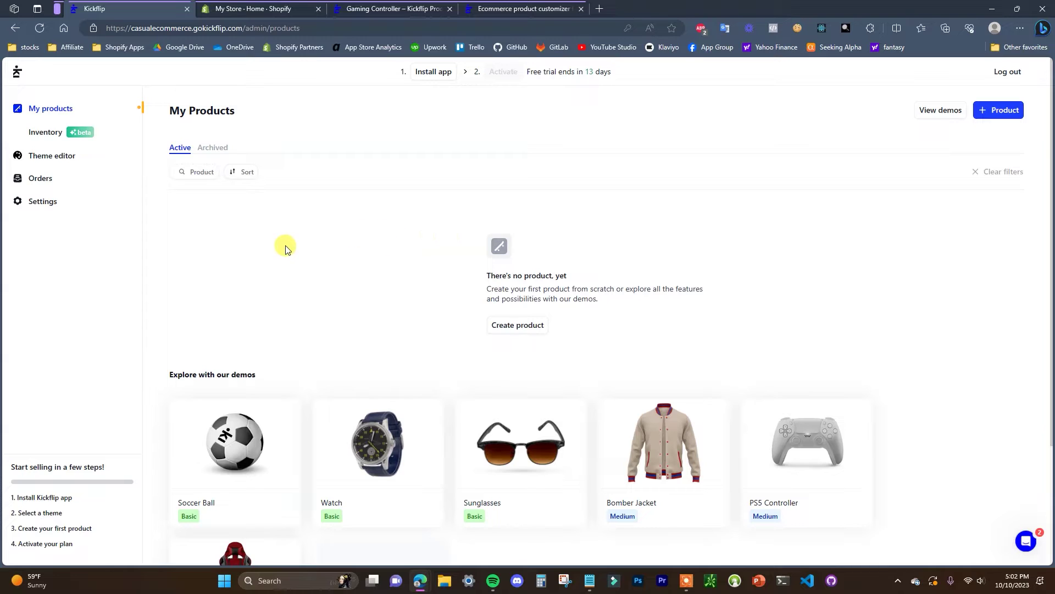
- Start installing the Kickflip app with Shopify as the store platform
left_click(441, 77)
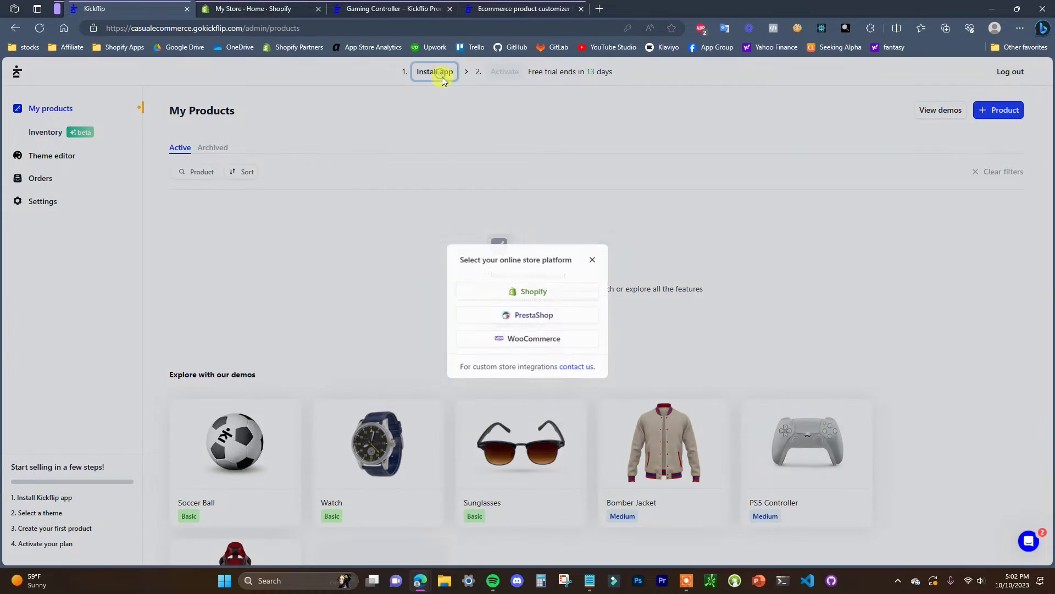
left_click(555, 297)
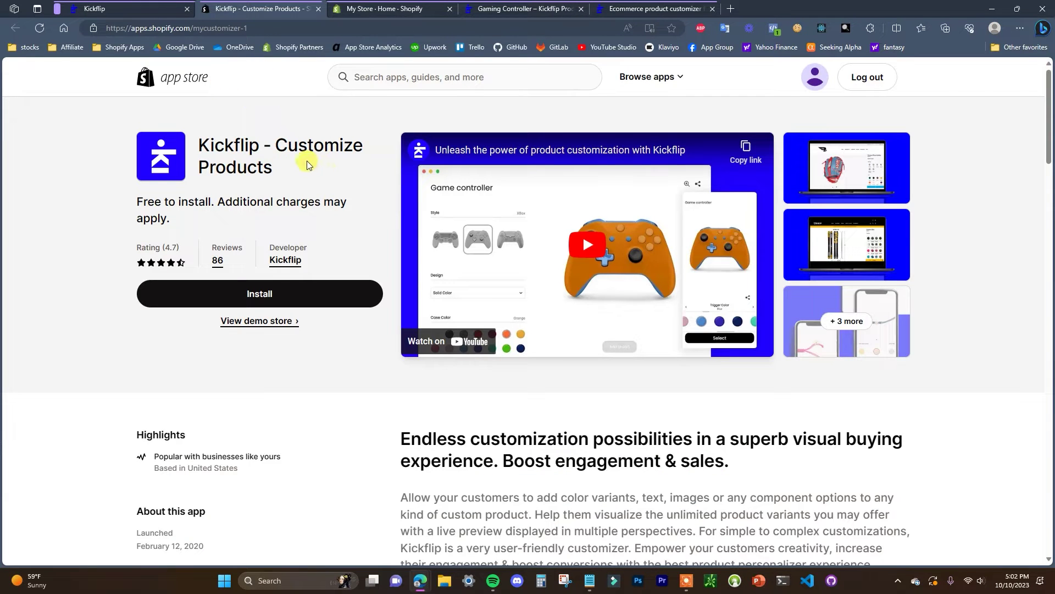
- Install Kickflip from the Shopify App Store and approve its store permissions
left_click(311, 293)
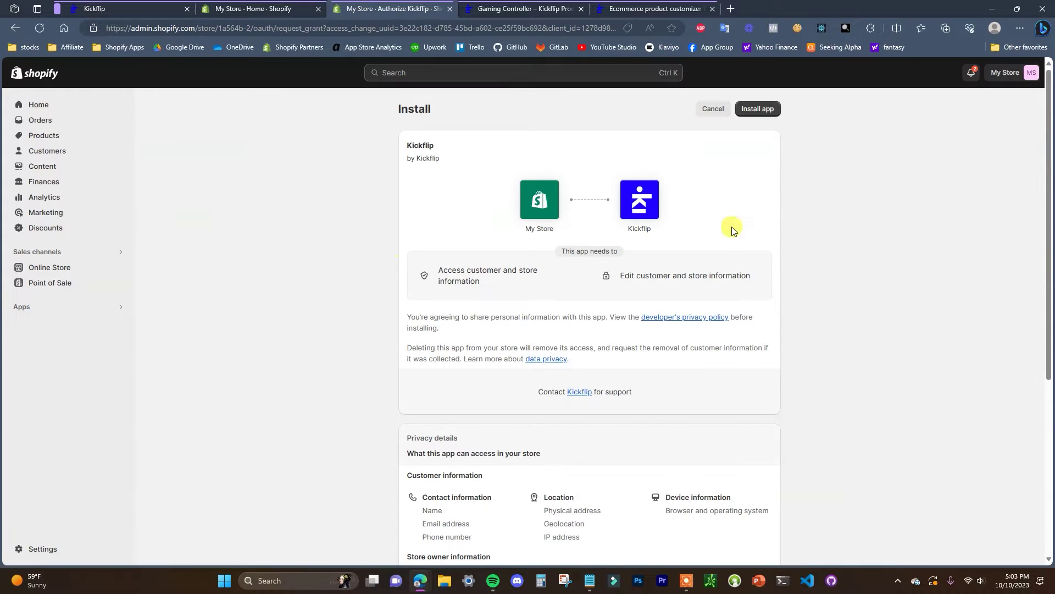
left_click(774, 108)
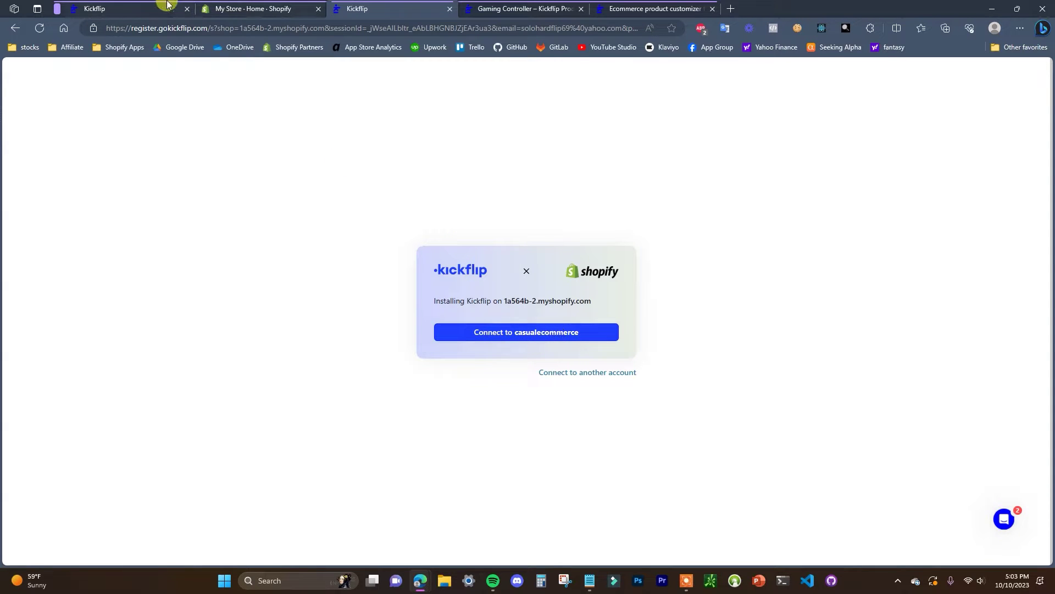
left_click(677, 8)
- Connect the Shopify store to the existing Kickflip account and open the Soccer Ball demo
left_click(425, 7)
left_click(519, 333)
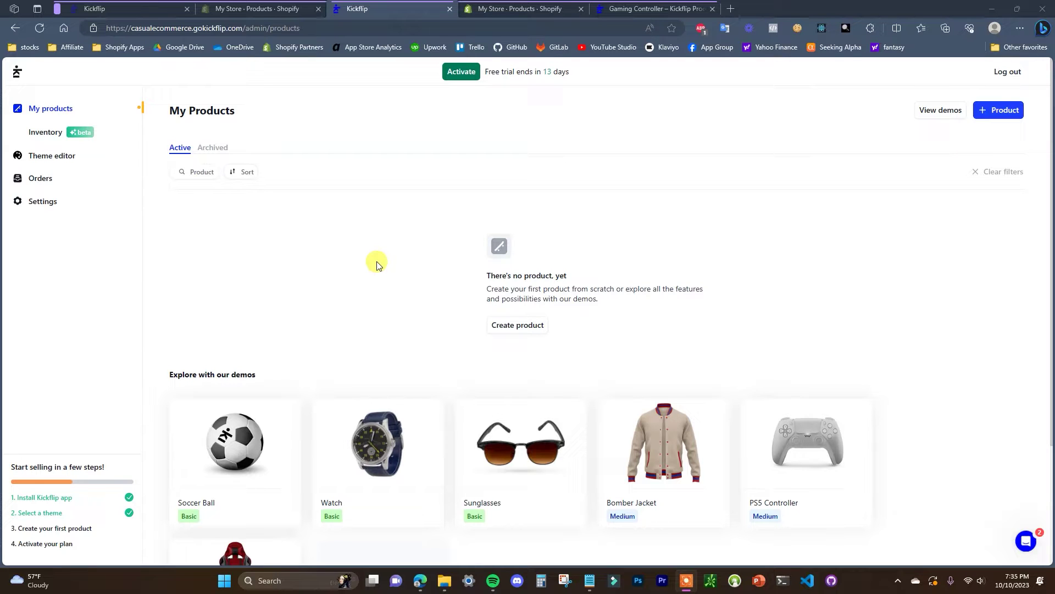
left_click(260, 466)
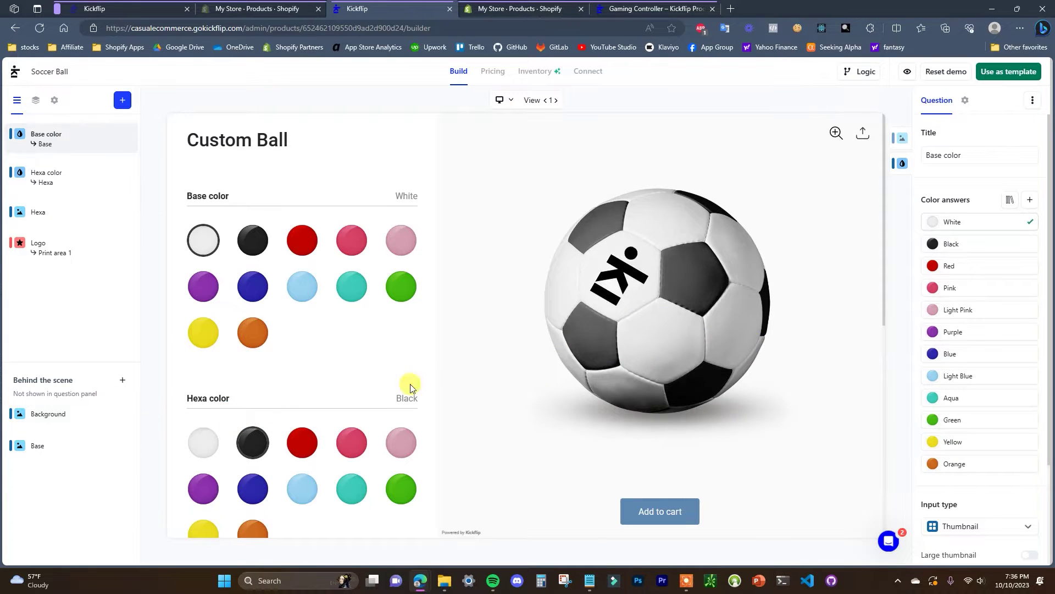
- Inspect the soccer ball's Background and Base layer answers, including the Grass background and Base image
left_click(74, 421)
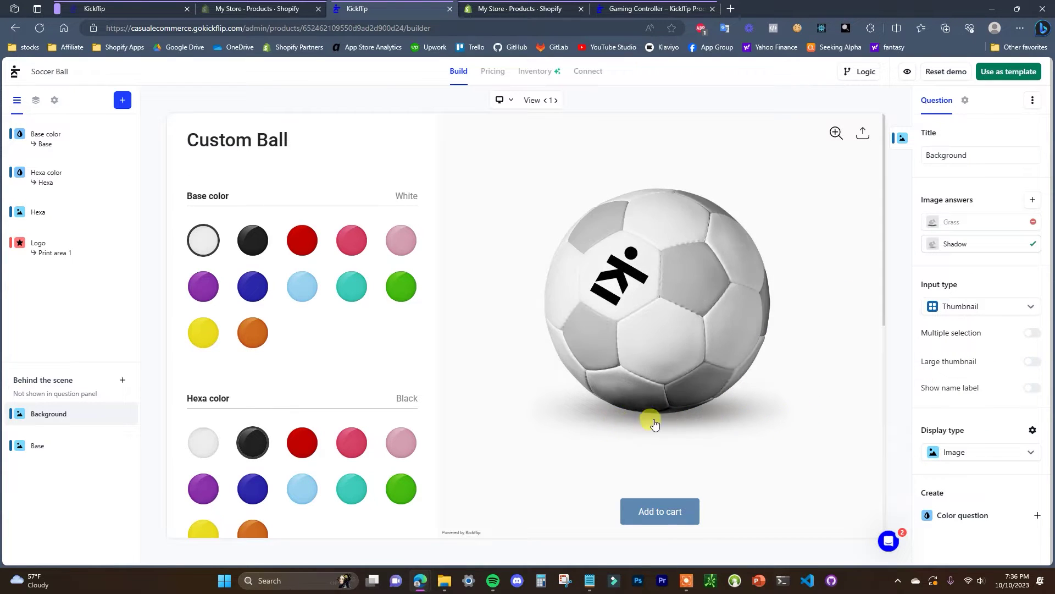
left_click(976, 223)
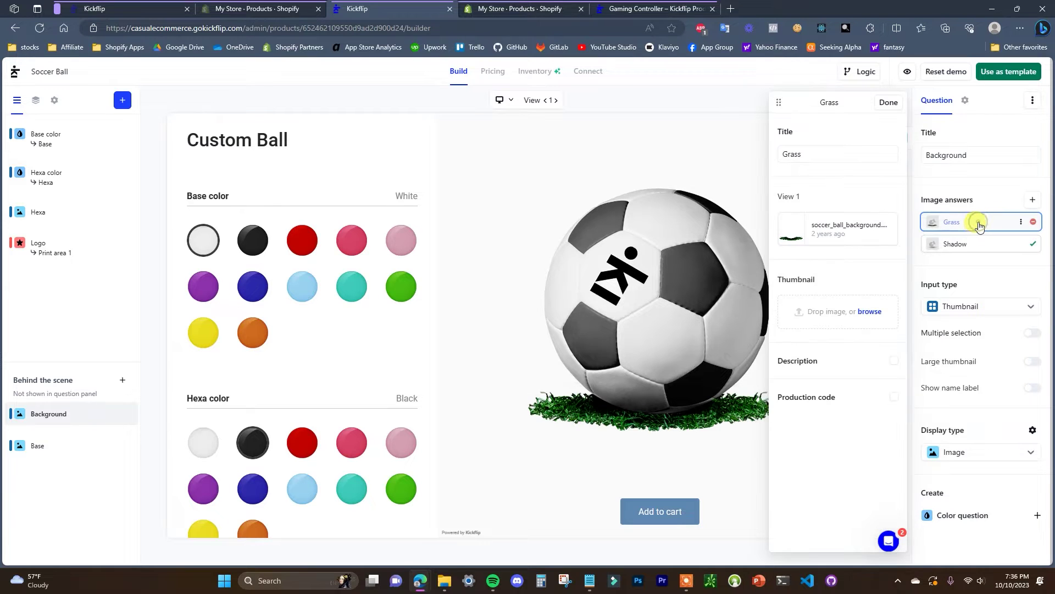
left_click(989, 268)
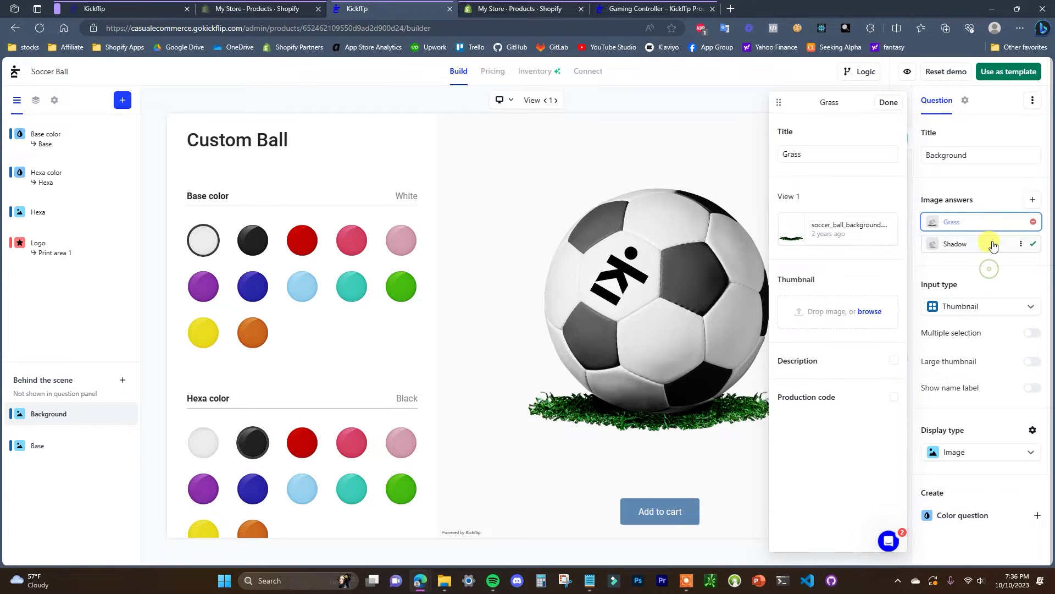
left_click(58, 446)
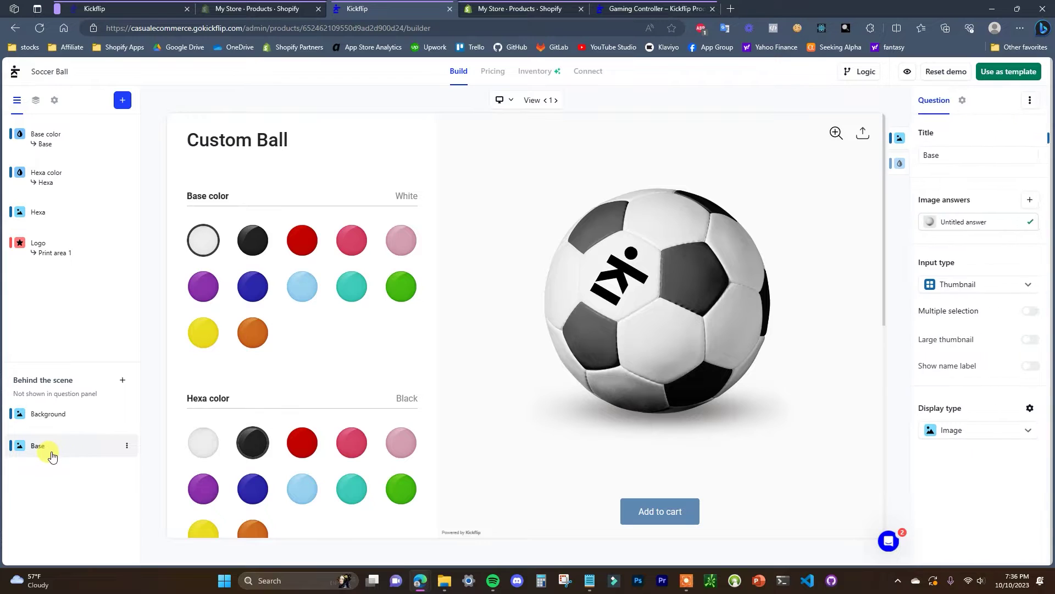
left_click(986, 223)
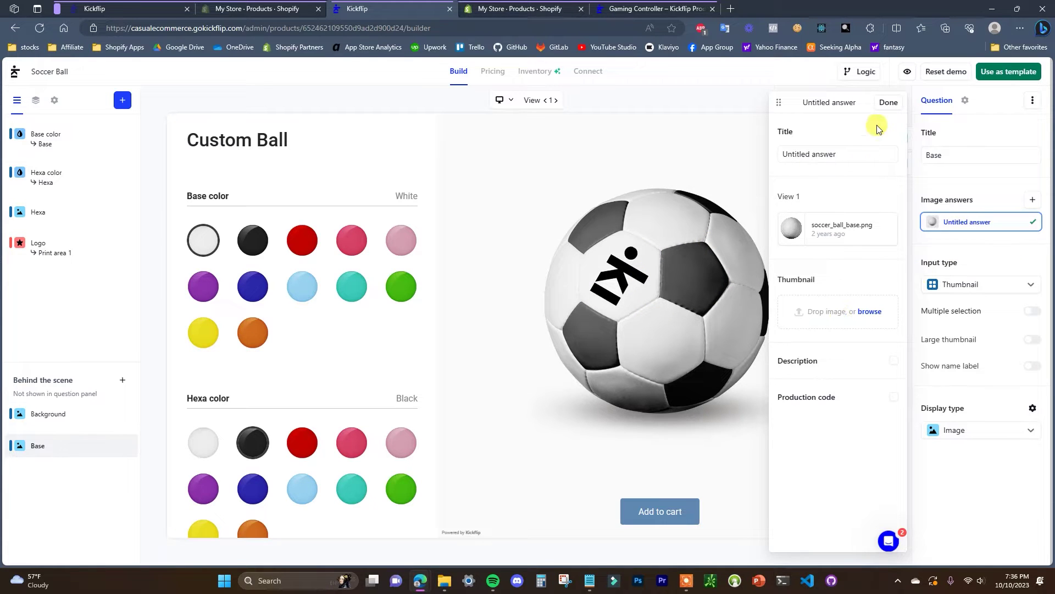
left_click(885, 104)
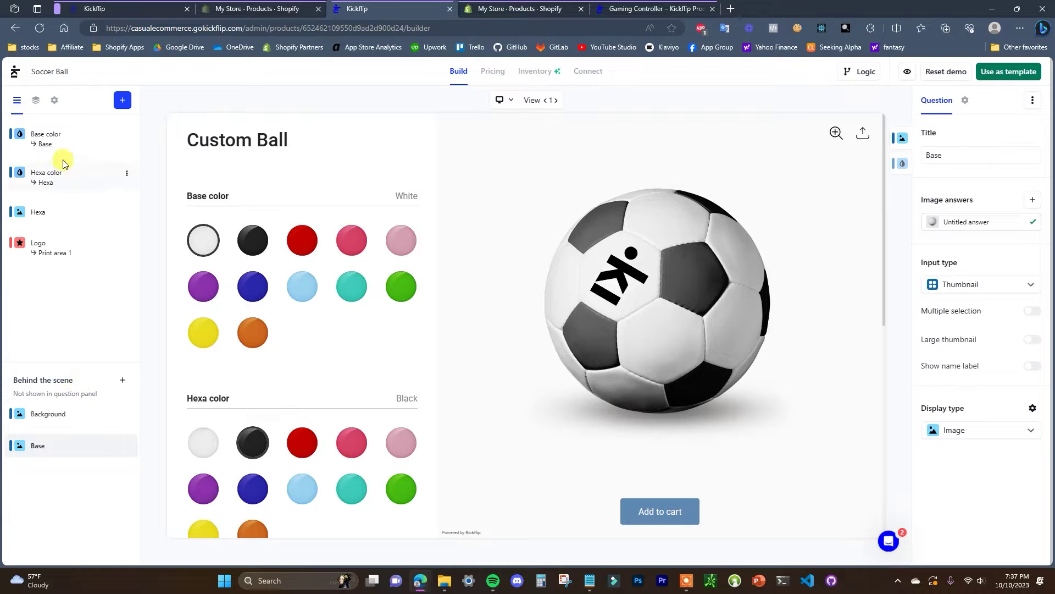
- Preview blue, light blue and aqua Base colors on the ball, then return to My Products
left_click(66, 136)
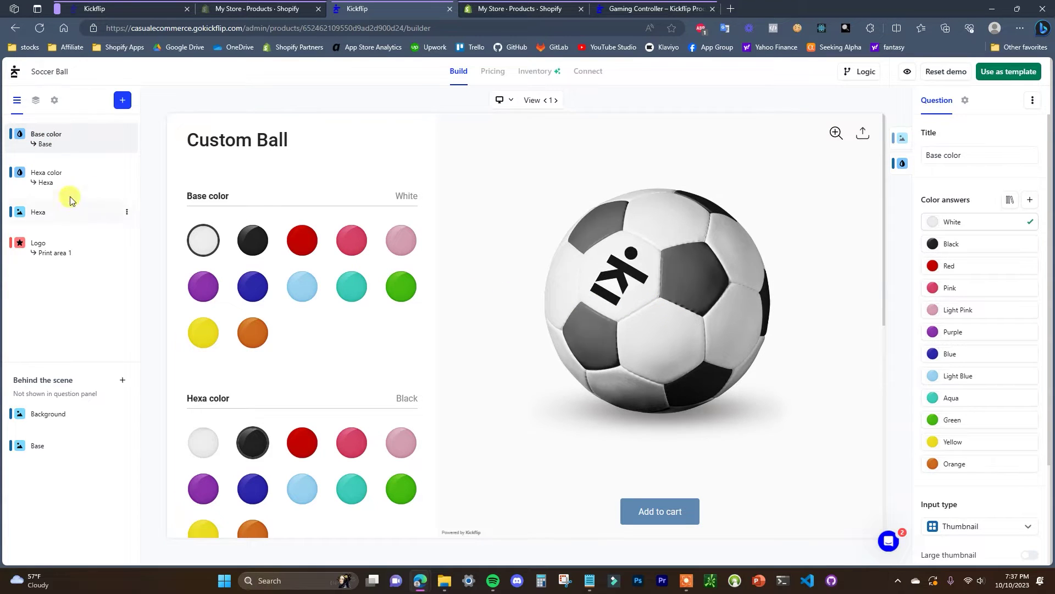
scroll(1001, 396, "down", 3)
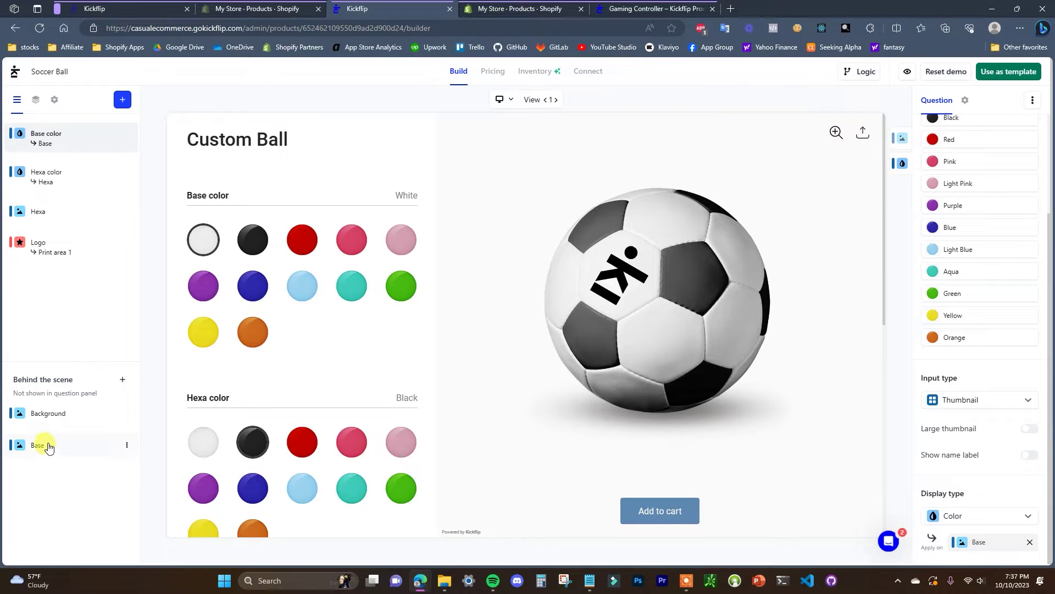
left_click(250, 286)
left_click(295, 288)
left_click(352, 286)
scroll(1006, 516, "up", 3)
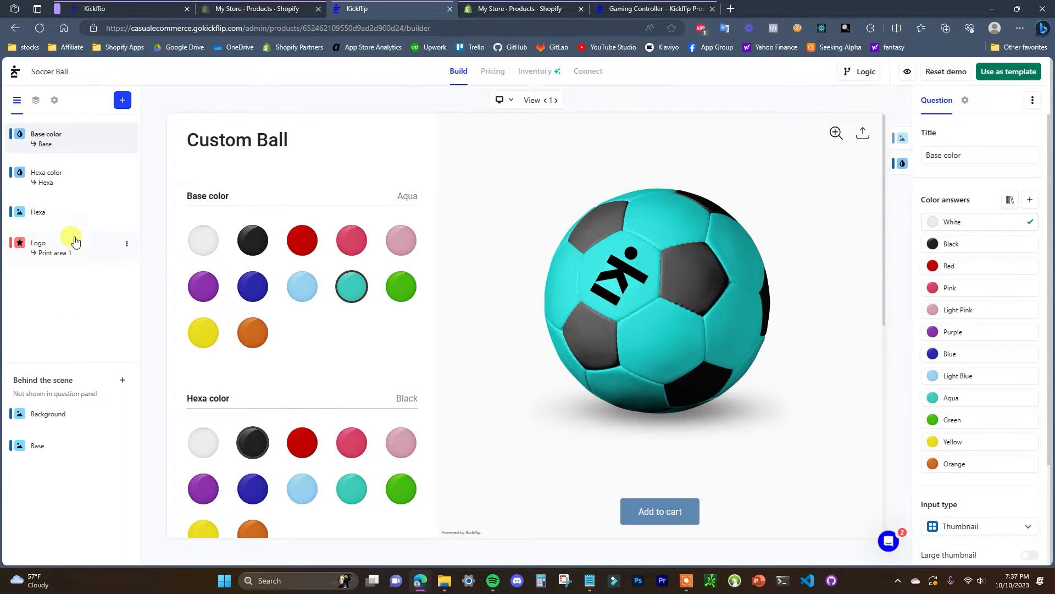
scroll(988, 278, "down", 2)
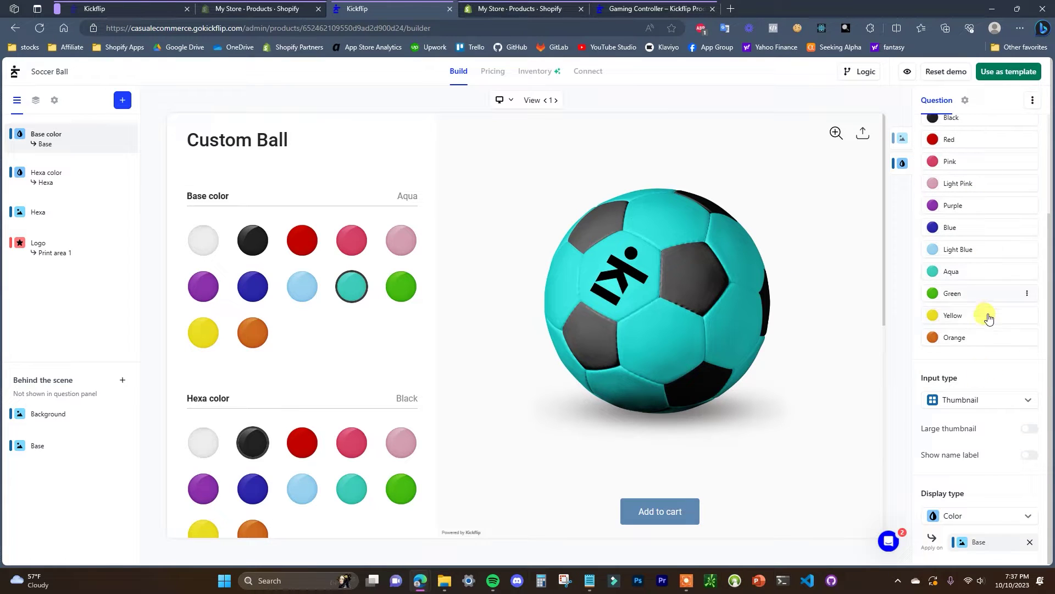
scroll(981, 396, "up", 2)
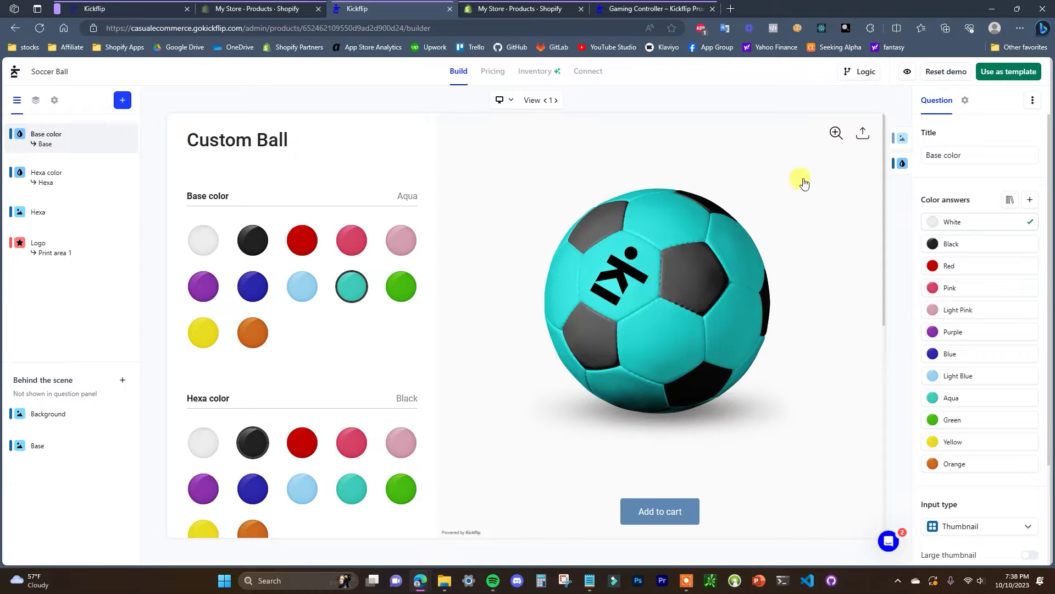
left_click(15, 71)
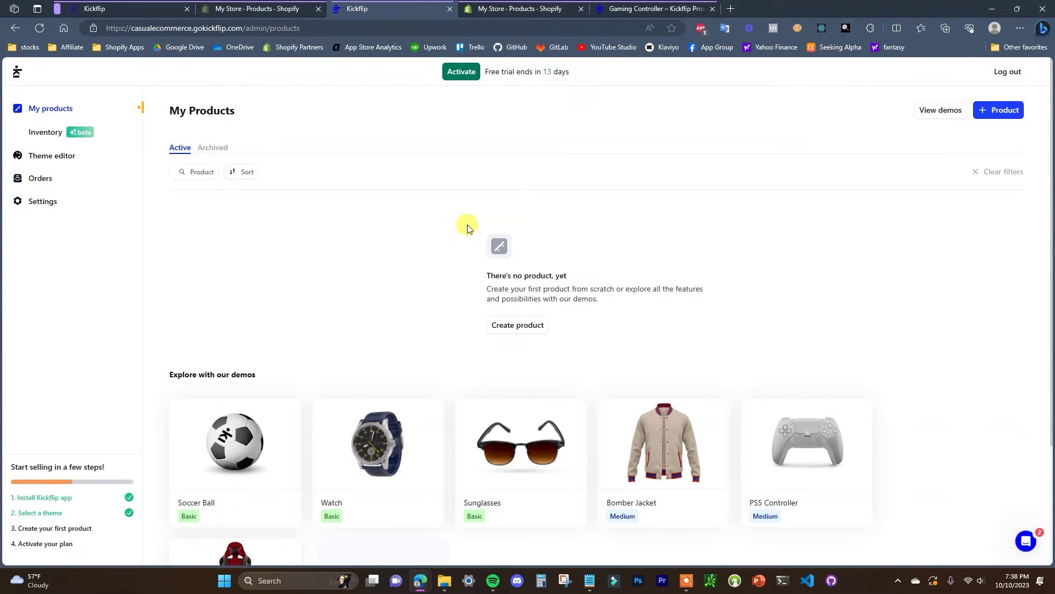
- Create a new product from scratch named Custom PS5 Controller
left_click(536, 329)
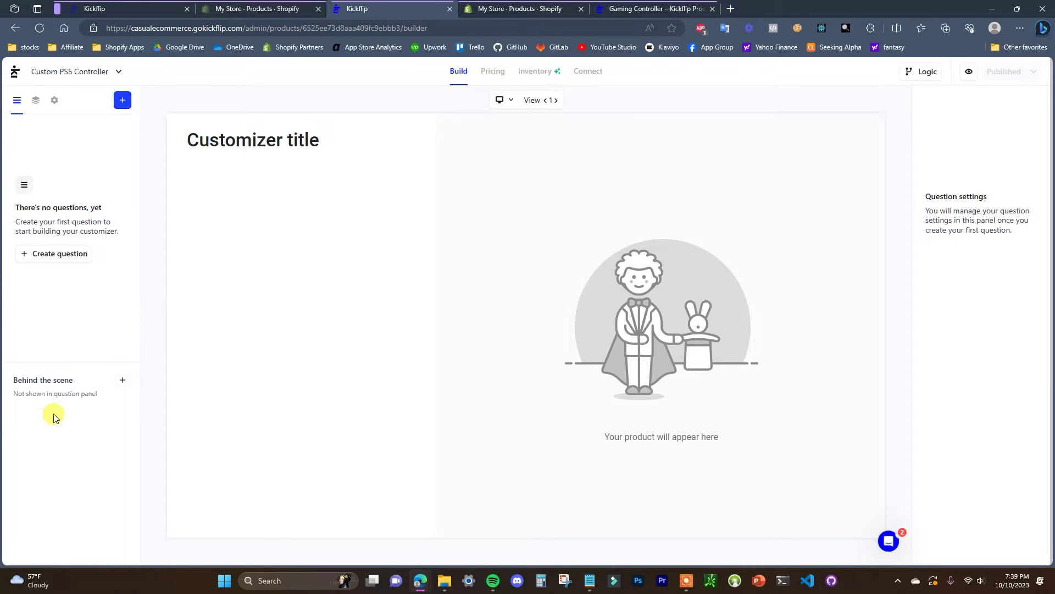
- Open File Explorer and browse to ps5-controller-images > ps5-controller-2
key("super+e")
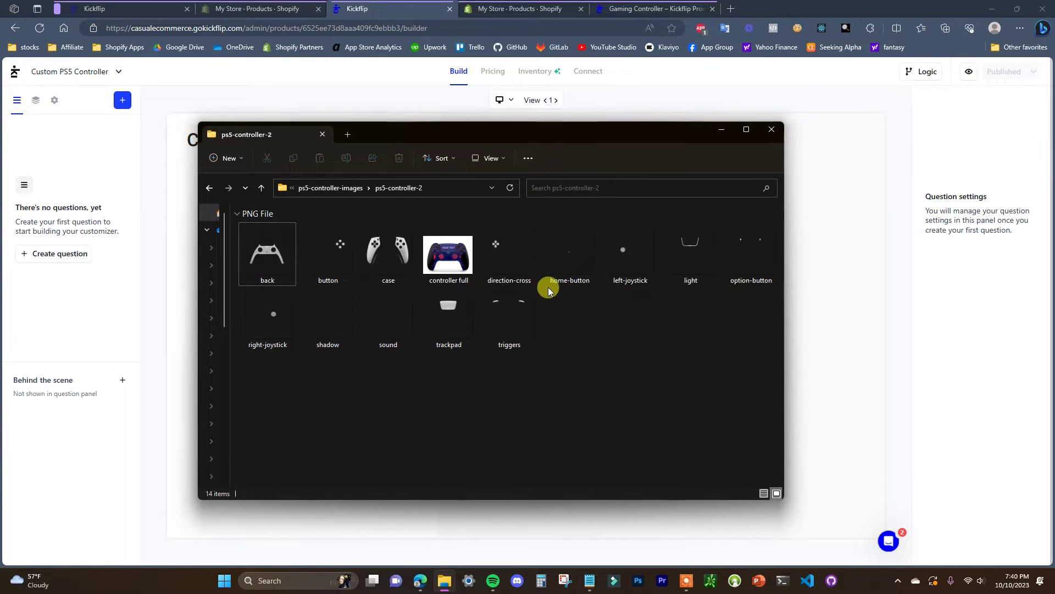
- Drag the controller images window aside and switch back to the Kickflip builder
left_click_drag(378, 140, 24, 195)
key("alt+Tab")
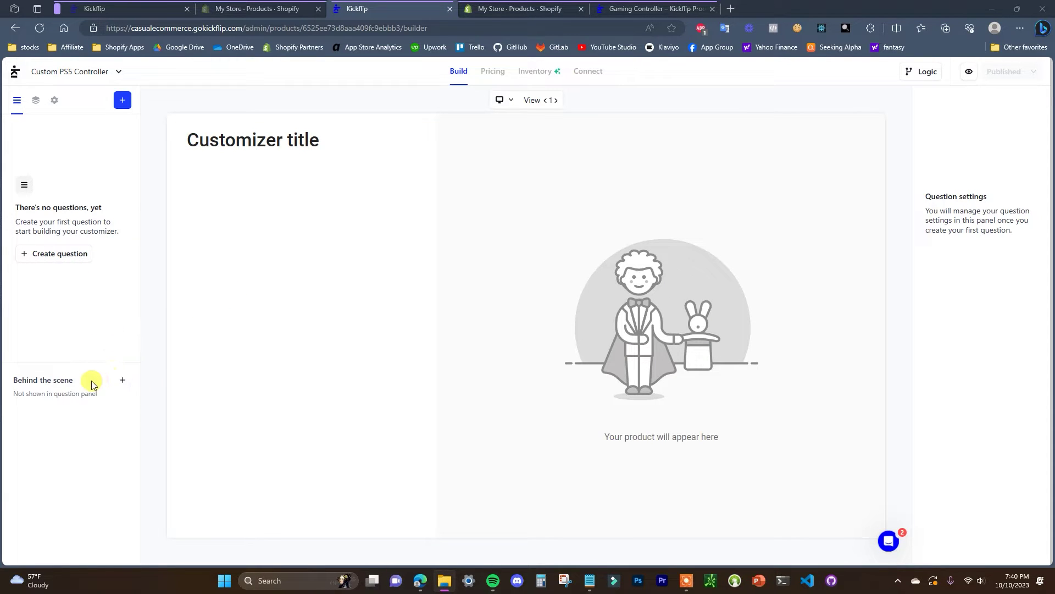
- Add a behind-the-scene image question and title it BG
left_click(122, 379)
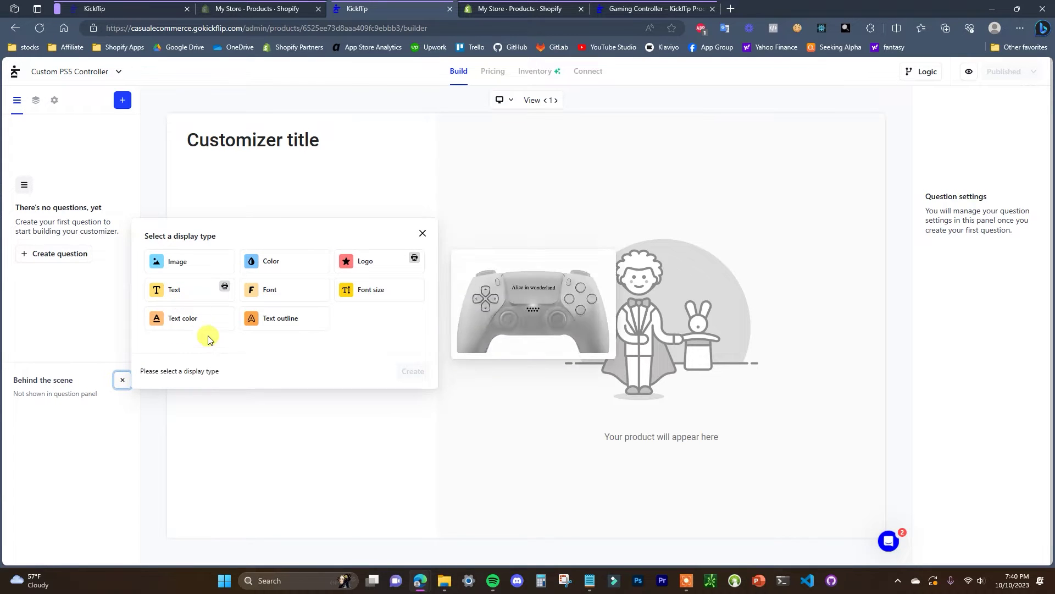
left_click(197, 264)
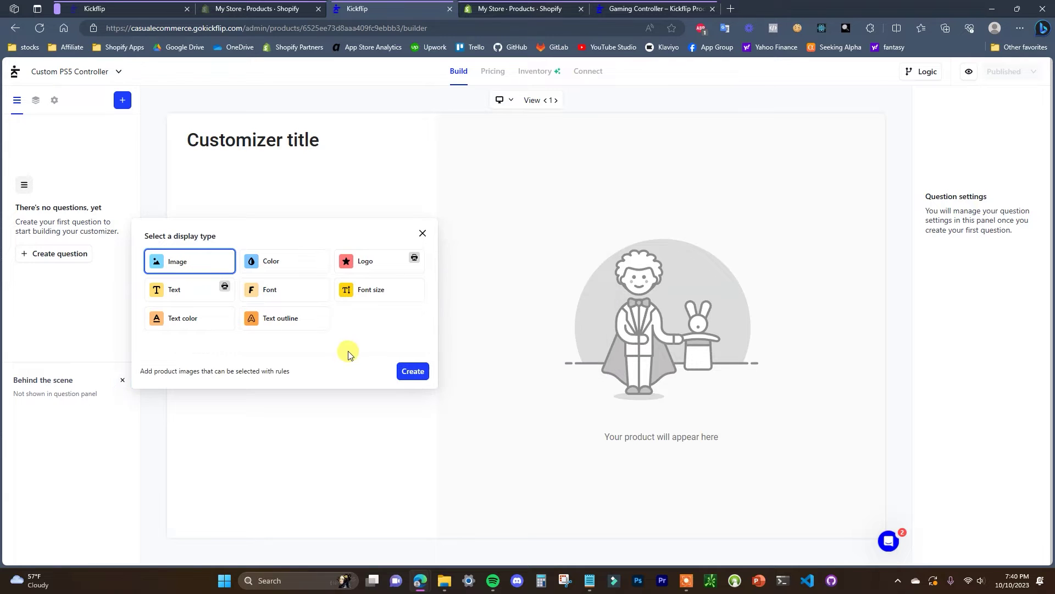
left_click(406, 379)
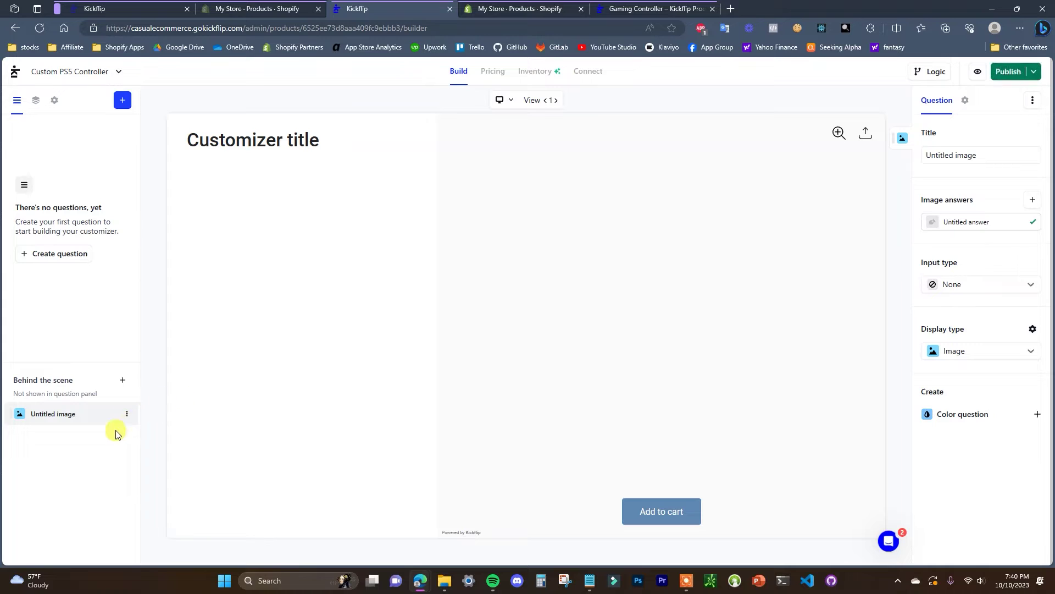
left_click(444, 580)
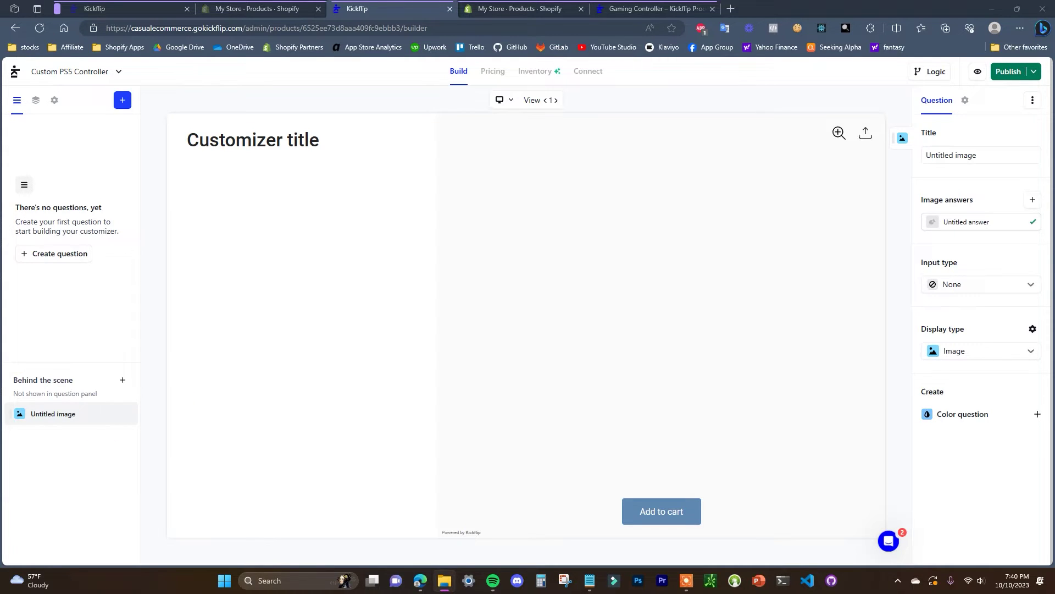
left_click(988, 154)
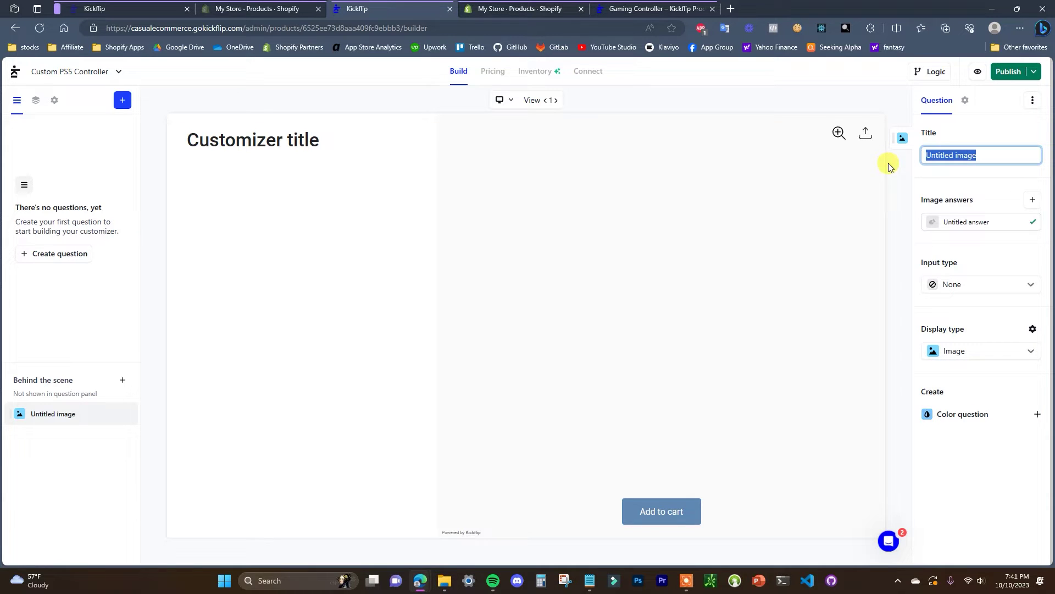
type("BG")
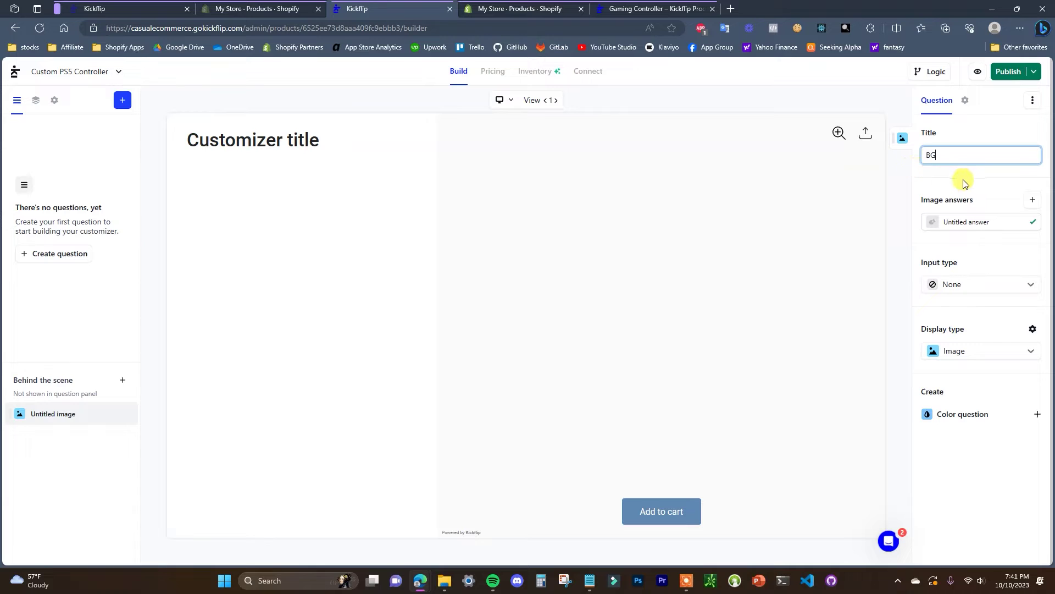
left_click(967, 180)
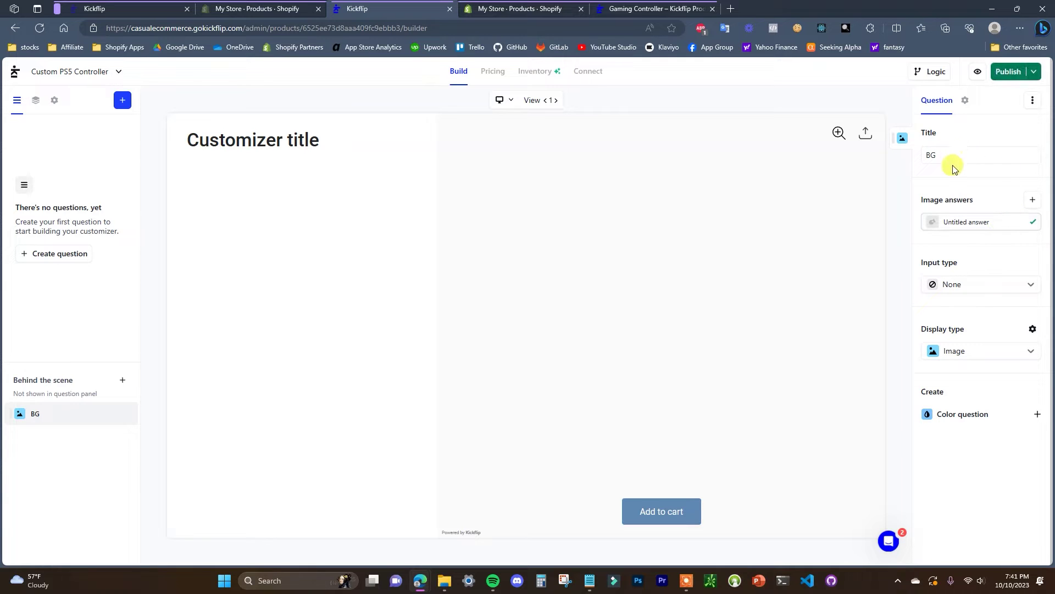
- Give the shadow bg answer the shadow.png image and set the input type to Thumbnail
left_click(1017, 222)
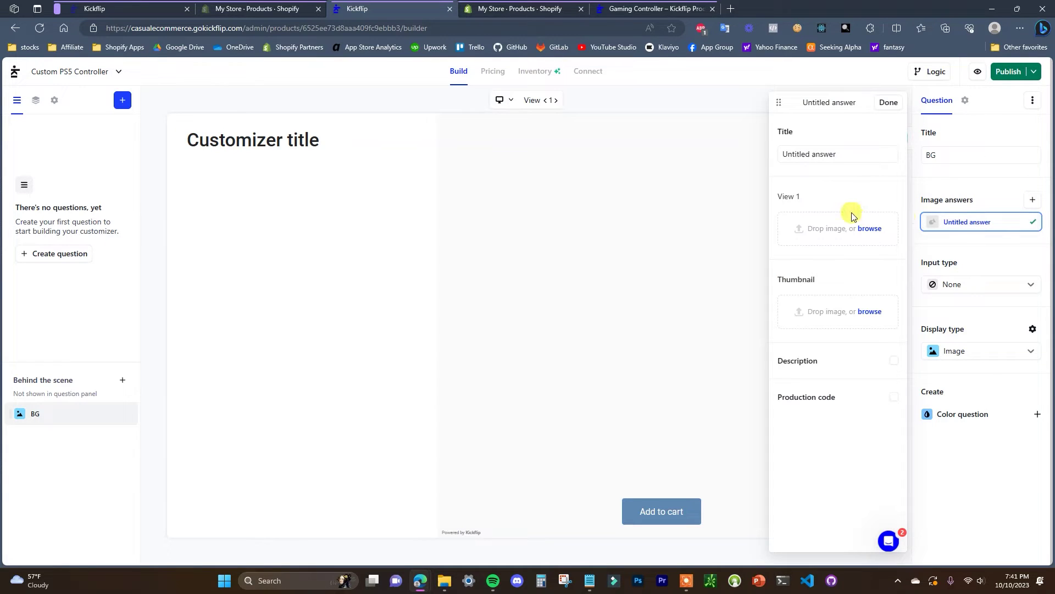
left_click(871, 228)
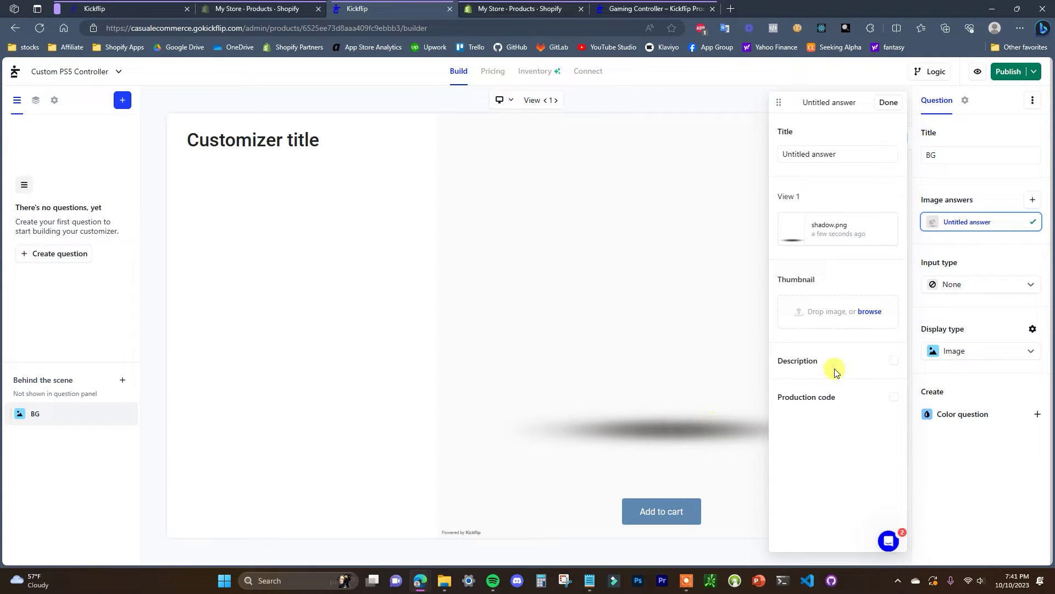
left_click(888, 103)
left_click(1008, 284)
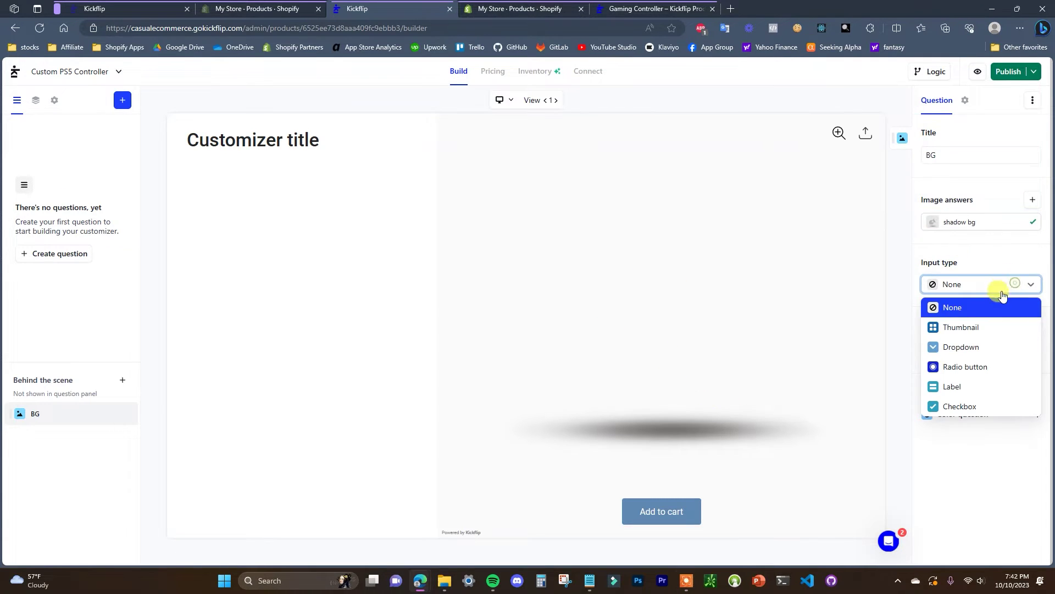
left_click(975, 328)
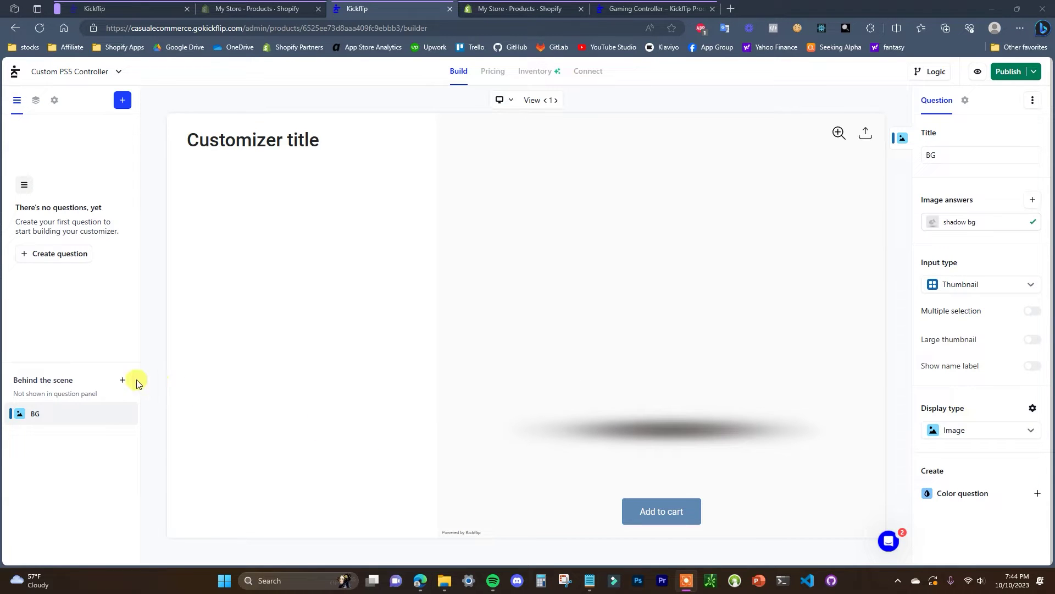
left_click(122, 379)
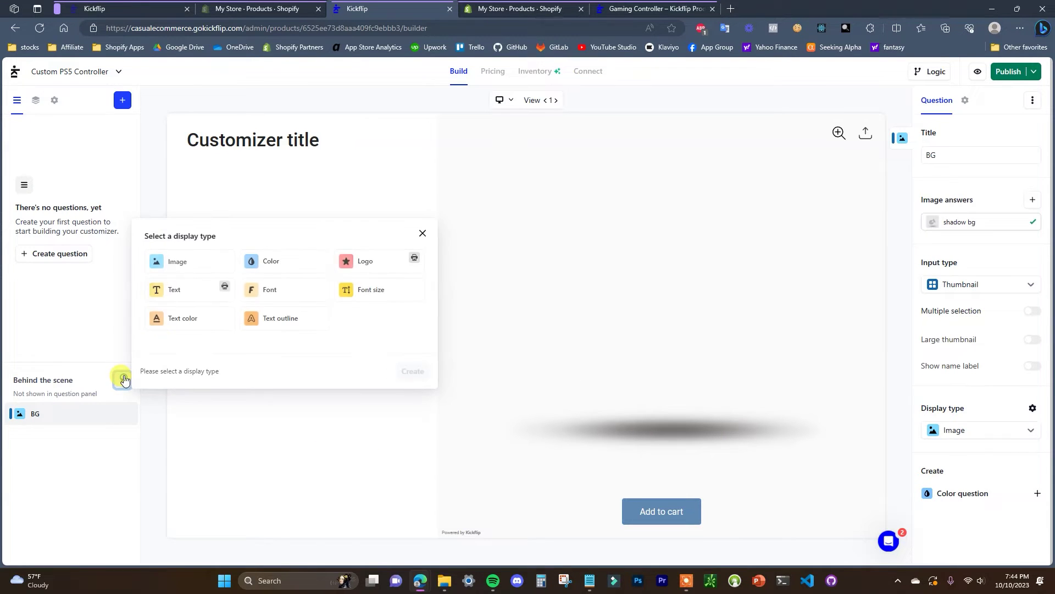
- Create a second image question with a default answer titled Case
left_click(201, 266)
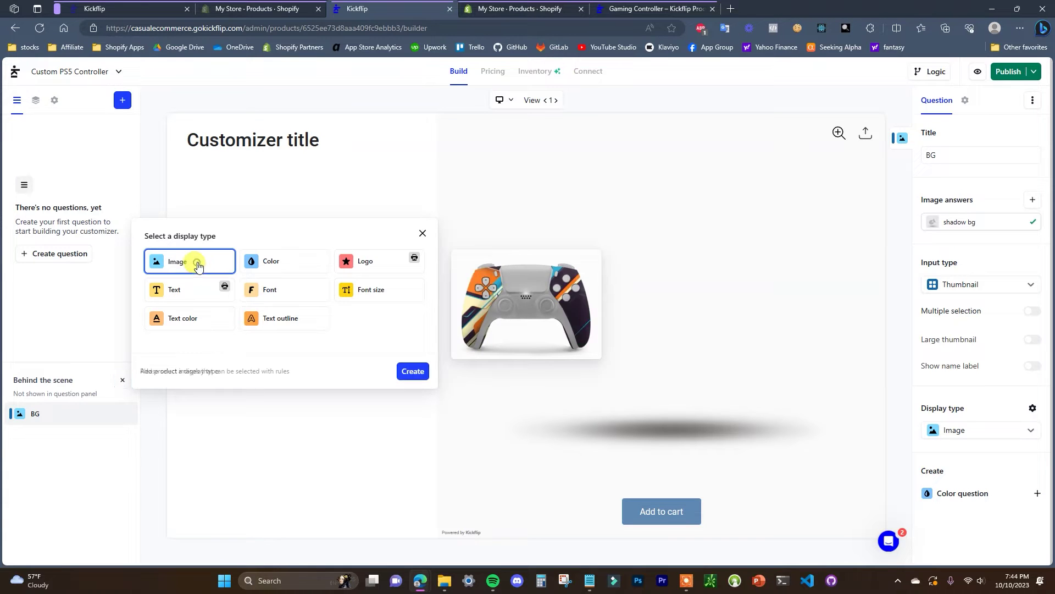
left_click(412, 370)
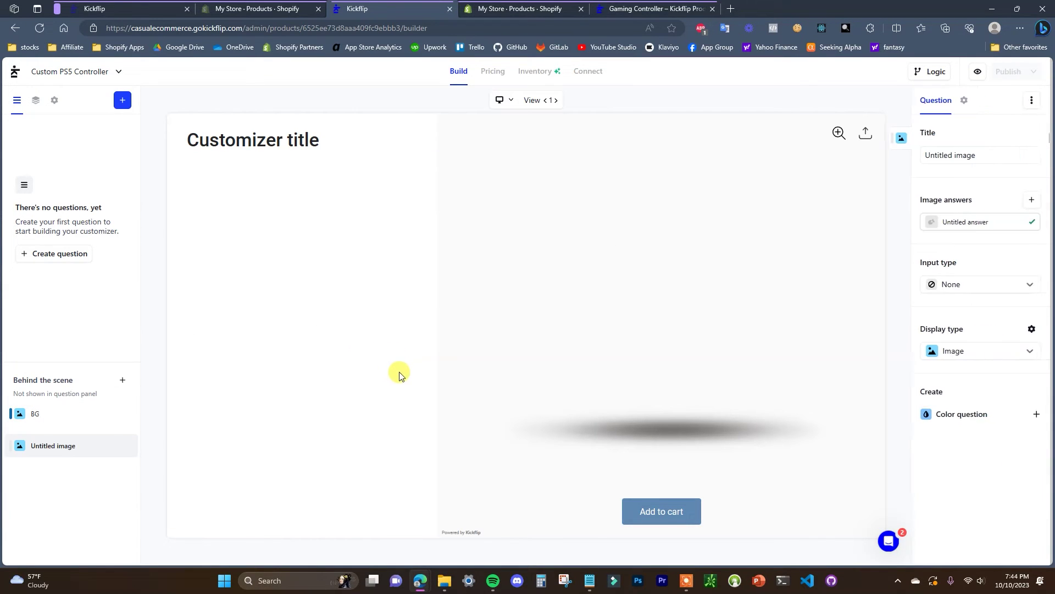
left_click(984, 219)
type("Case")
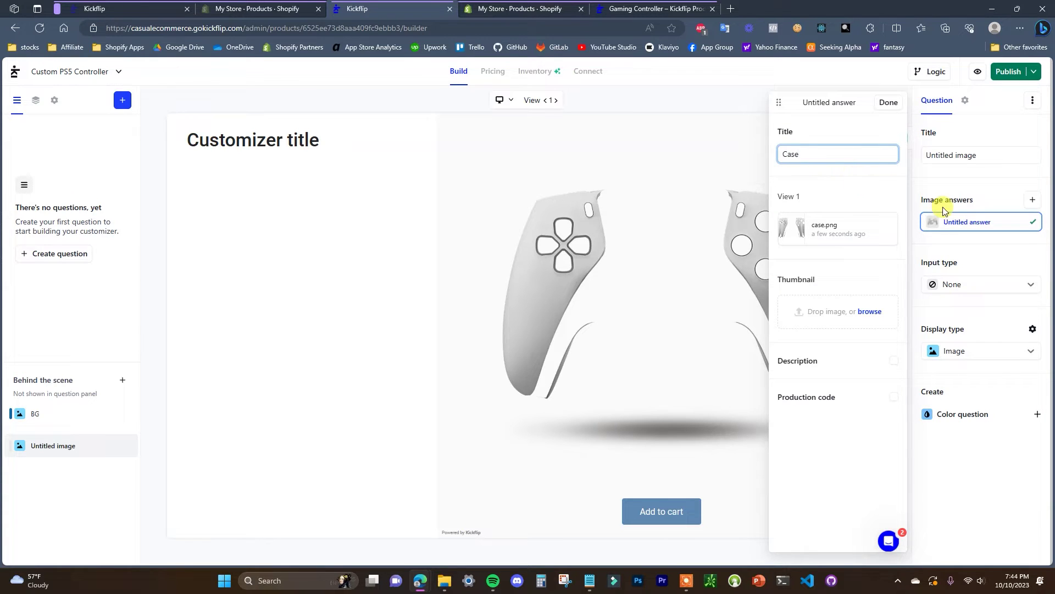
left_click(959, 246)
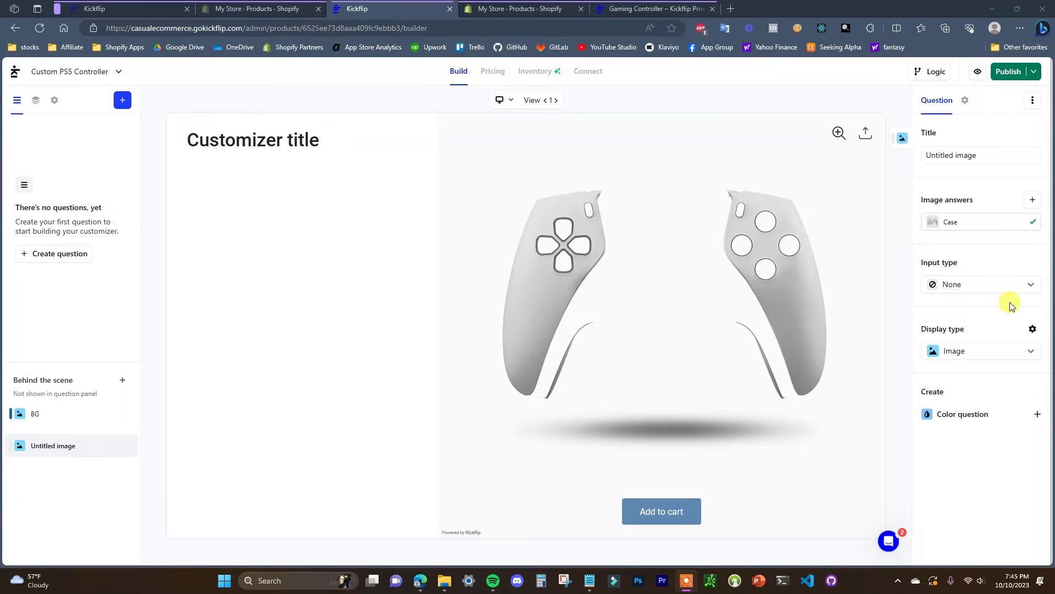
- Show its answers as thumbnails, move it behind the scene, and add a color question for it
left_click(1022, 286)
left_click(999, 328)
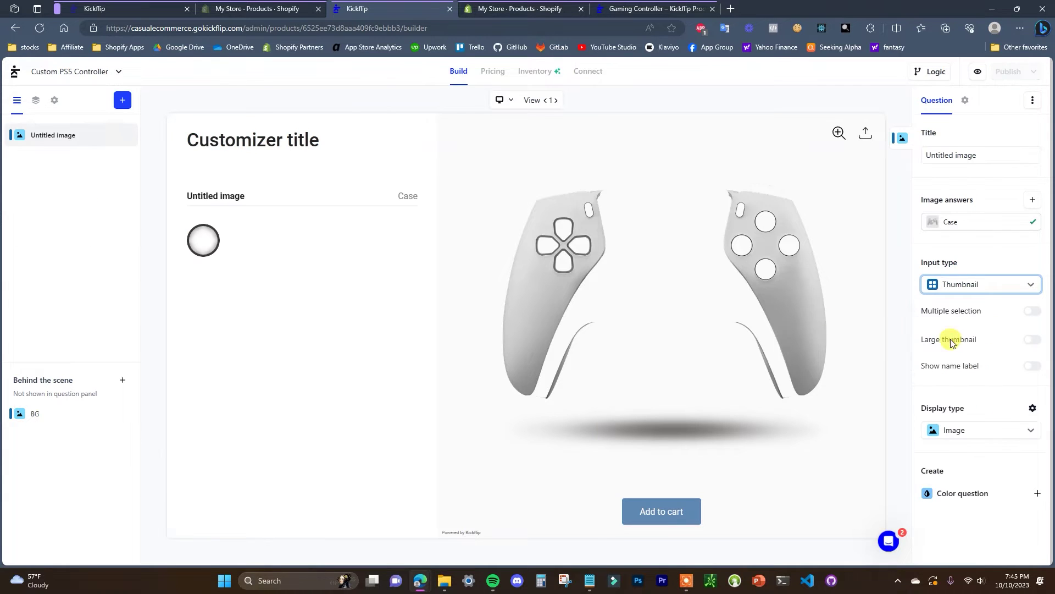
left_click(123, 137)
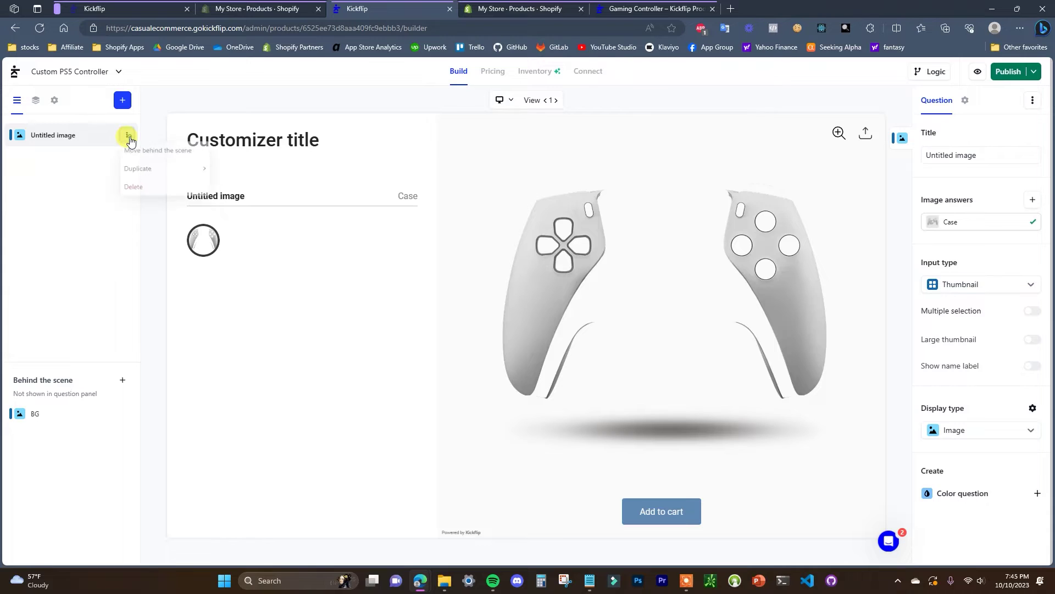
left_click(163, 147)
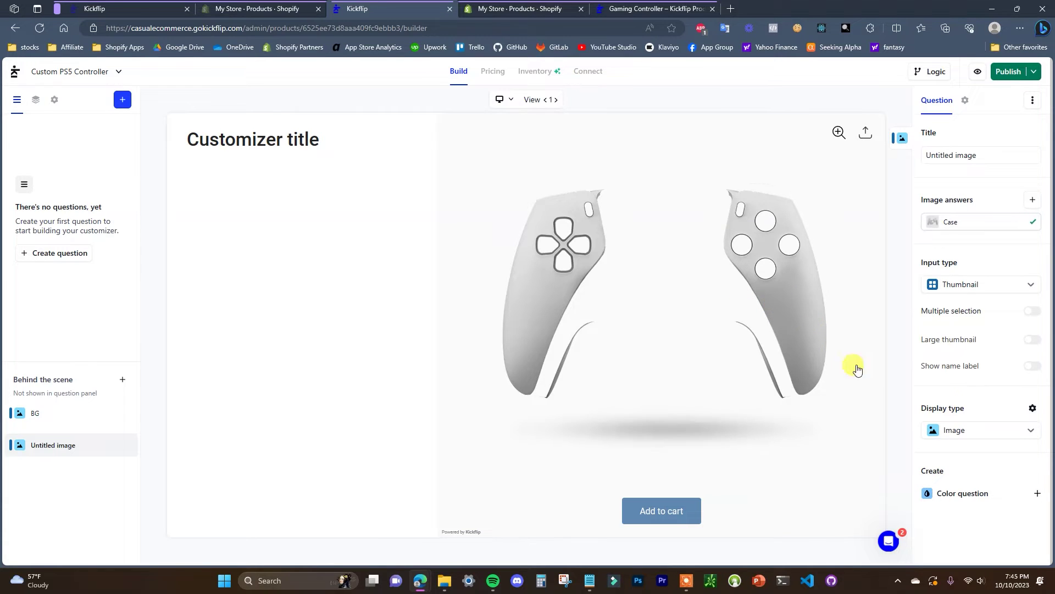
left_click(1036, 494)
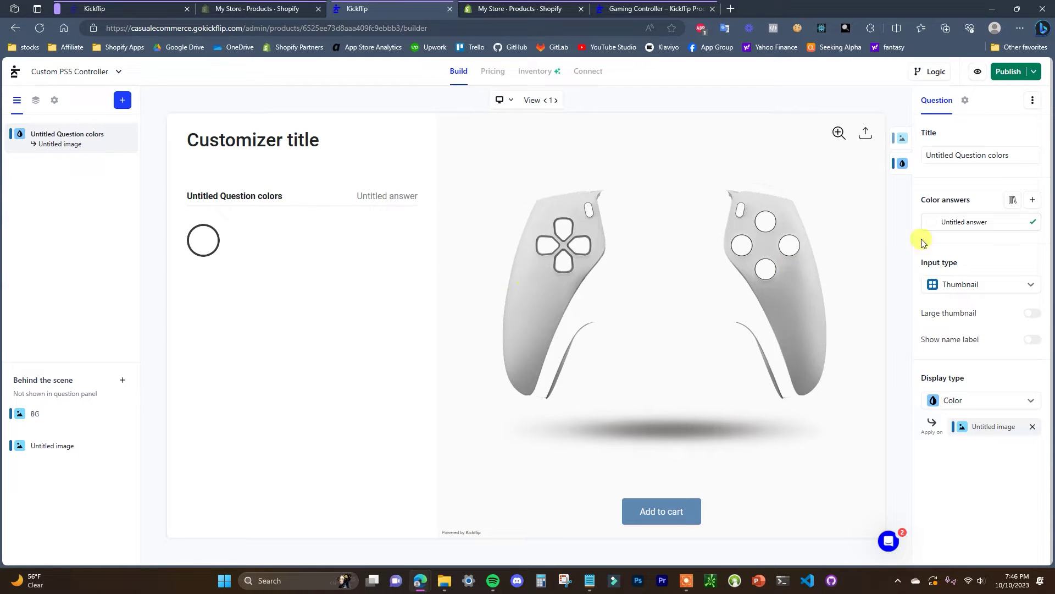
- Title the colour question 'Case color' and add a set of colour answers
left_click(1005, 155)
key("ctrl+a")
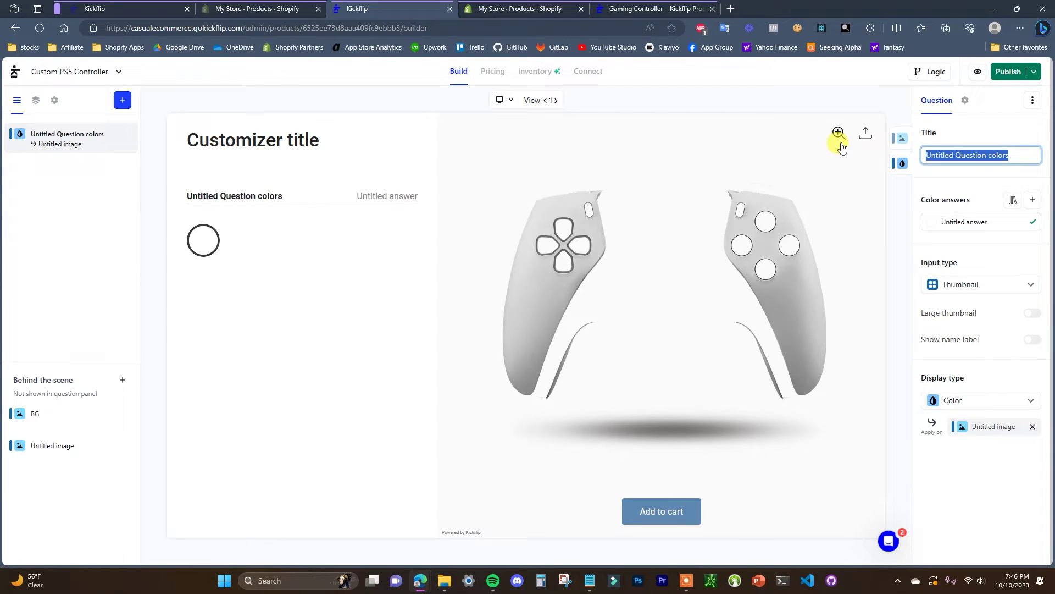
type("Case color")
left_click(983, 204)
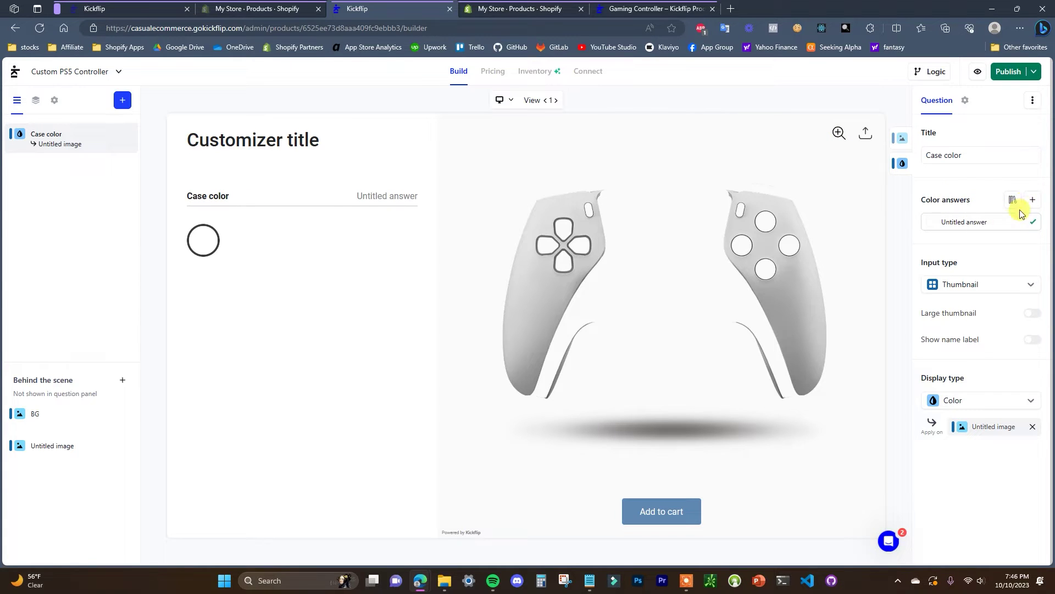
left_click(1033, 199)
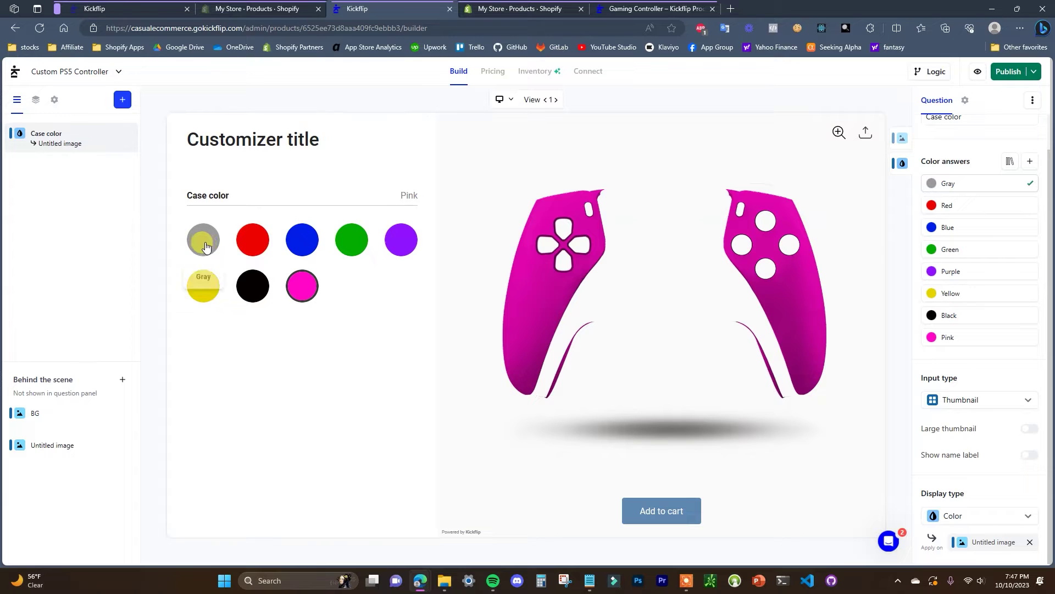
- Preview the case in red, green, purple, black, yellow and gray, ending on blue
left_click(252, 239)
left_click(301, 240)
left_click(341, 246)
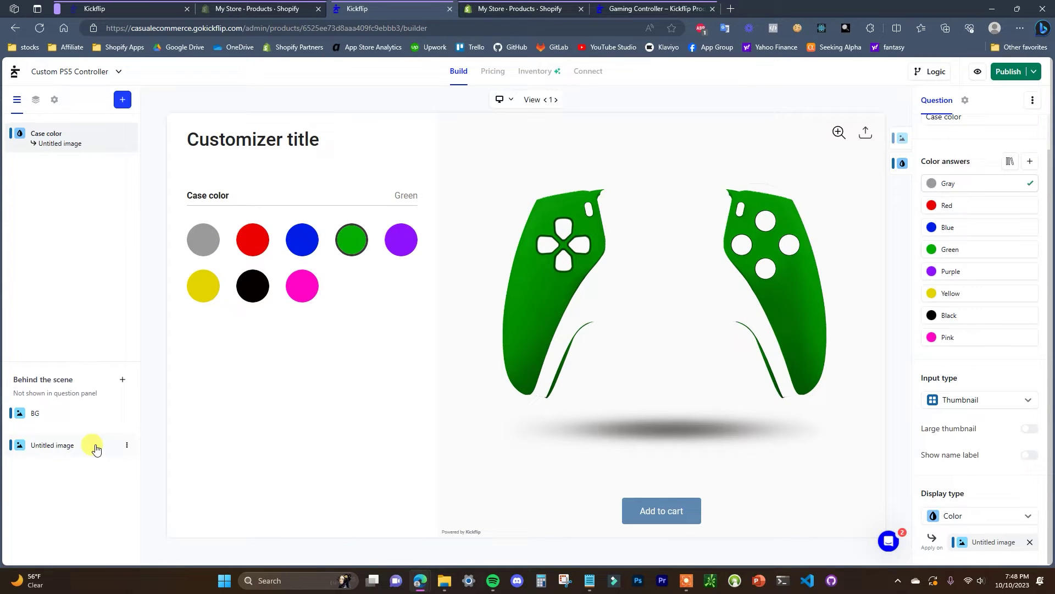
left_click(401, 241)
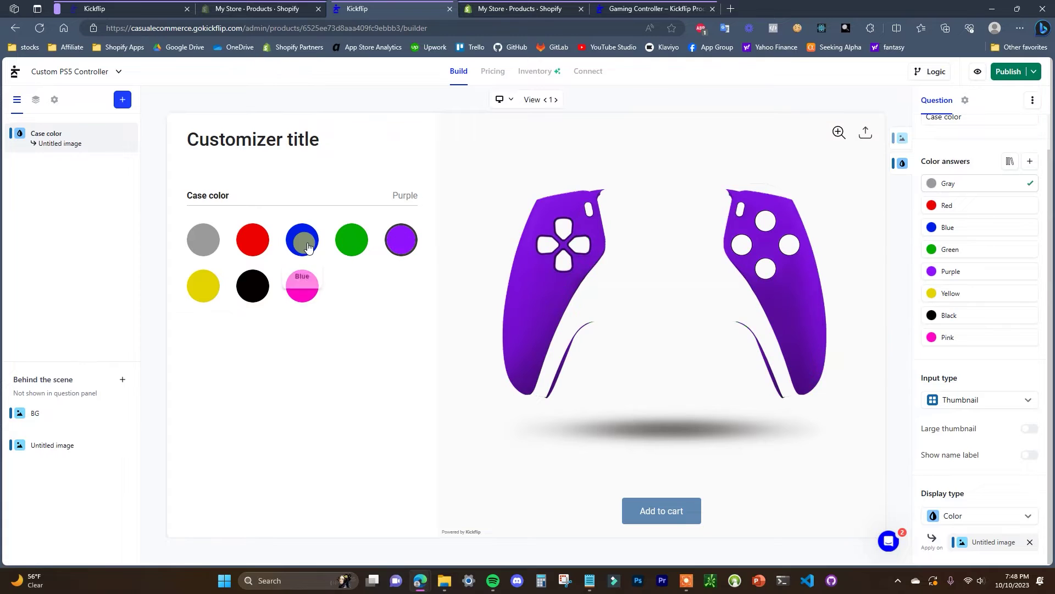
left_click(306, 244)
left_click(252, 239)
left_click(243, 292)
left_click(212, 294)
left_click(253, 238)
left_click(209, 238)
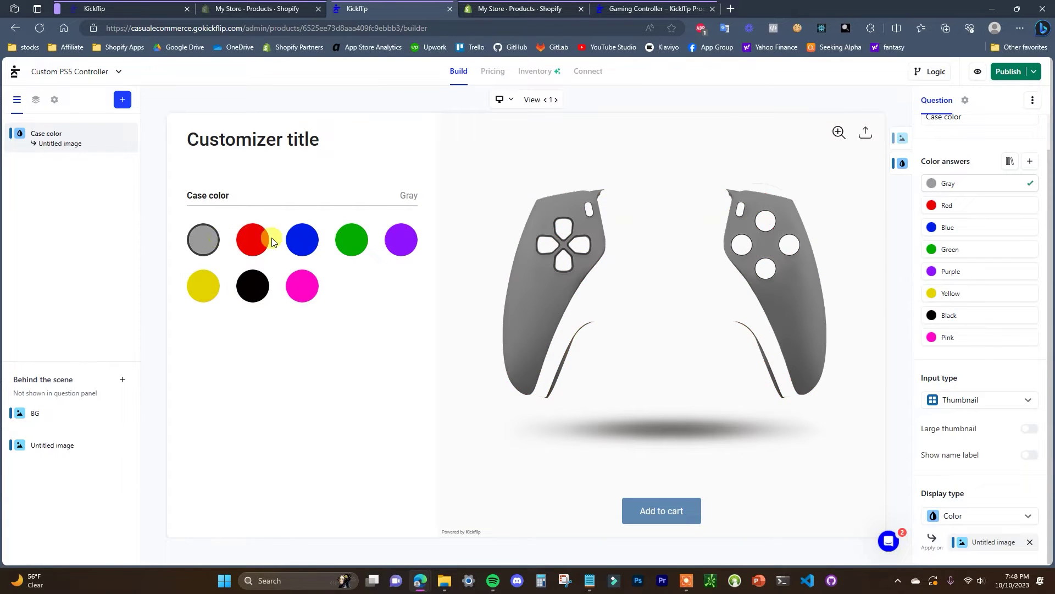
left_click(302, 240)
- Rename the untitled behind-the-scene image layer to Case
left_click(73, 444)
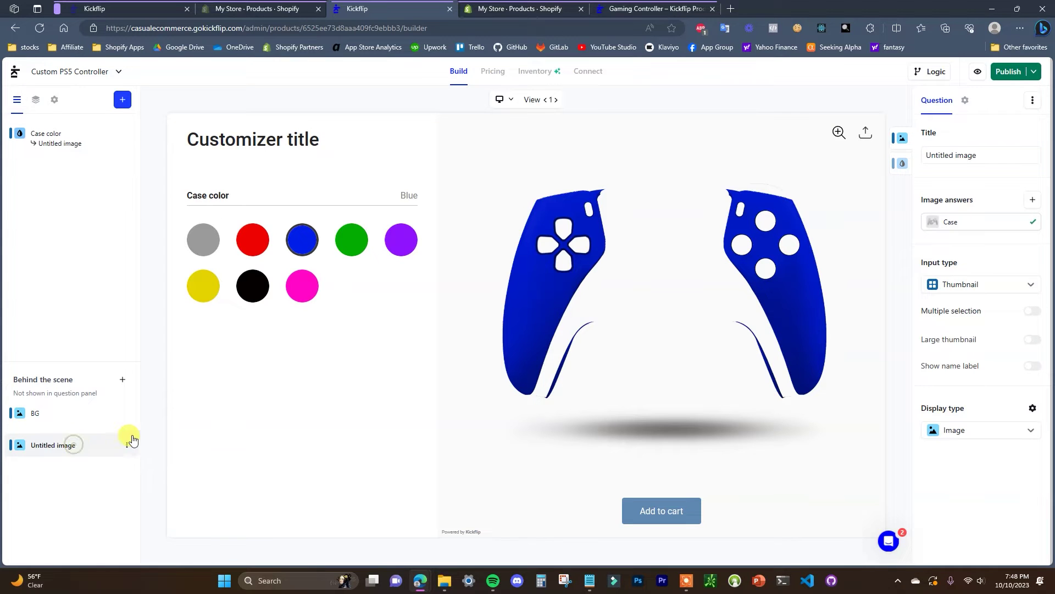
triple_click(994, 156)
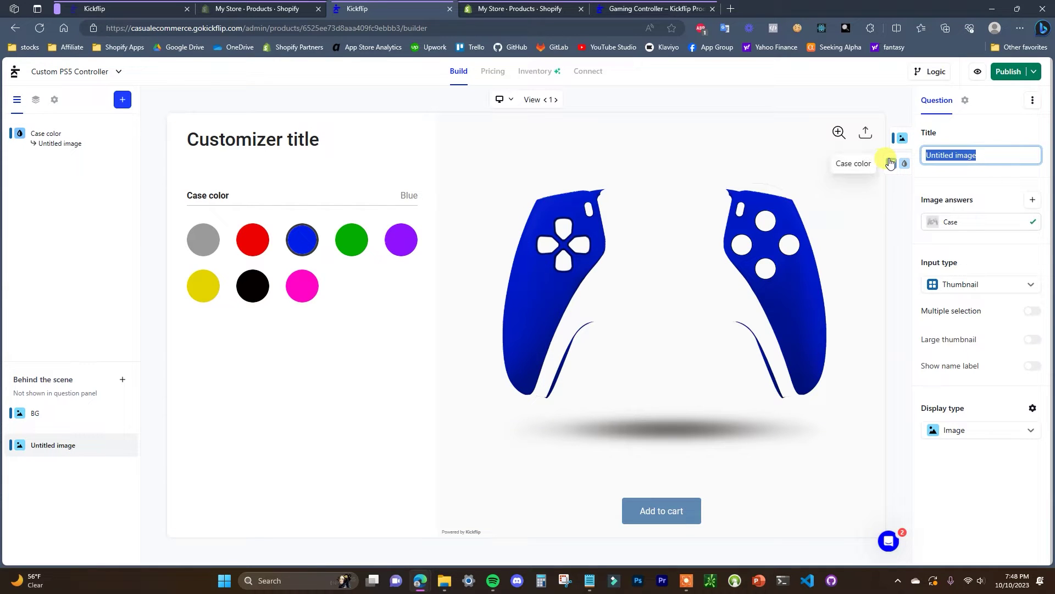
left_click(983, 184)
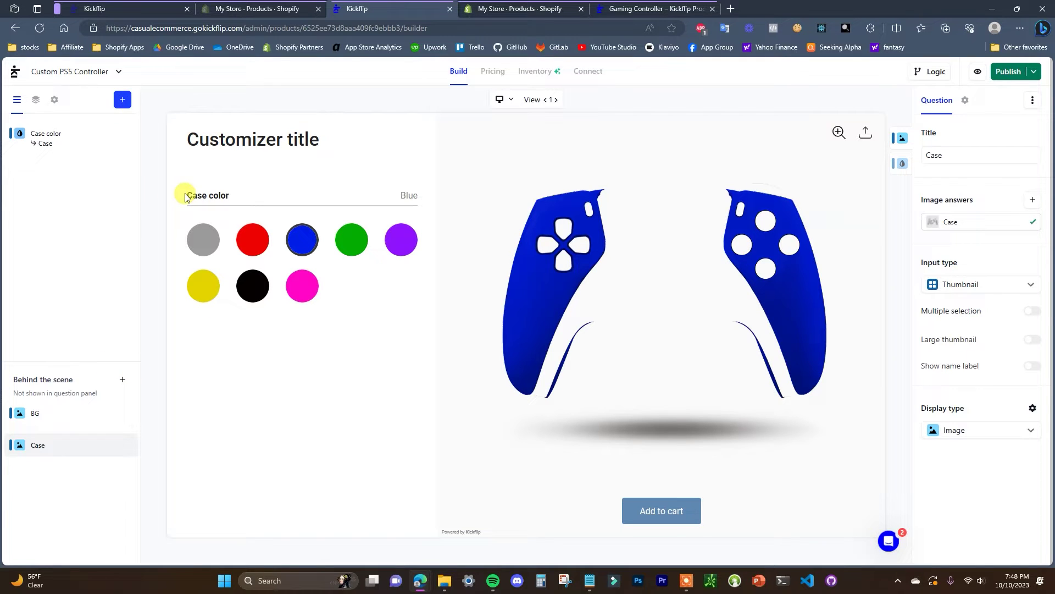
left_click(125, 380)
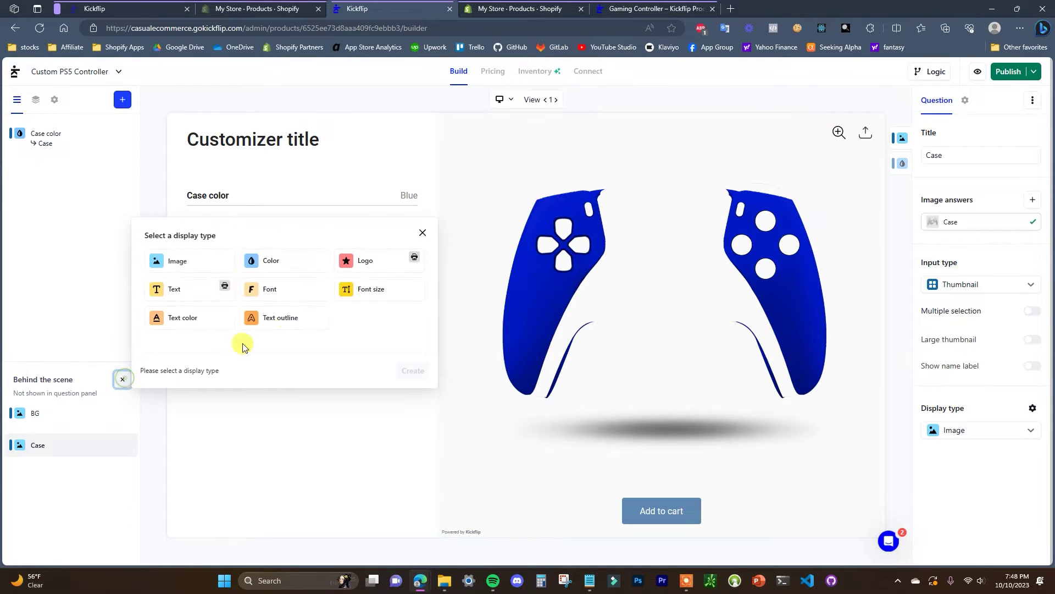
- Add a thumbnail image question with a back.png answer titled Back, placed behind the scene
left_click(188, 263)
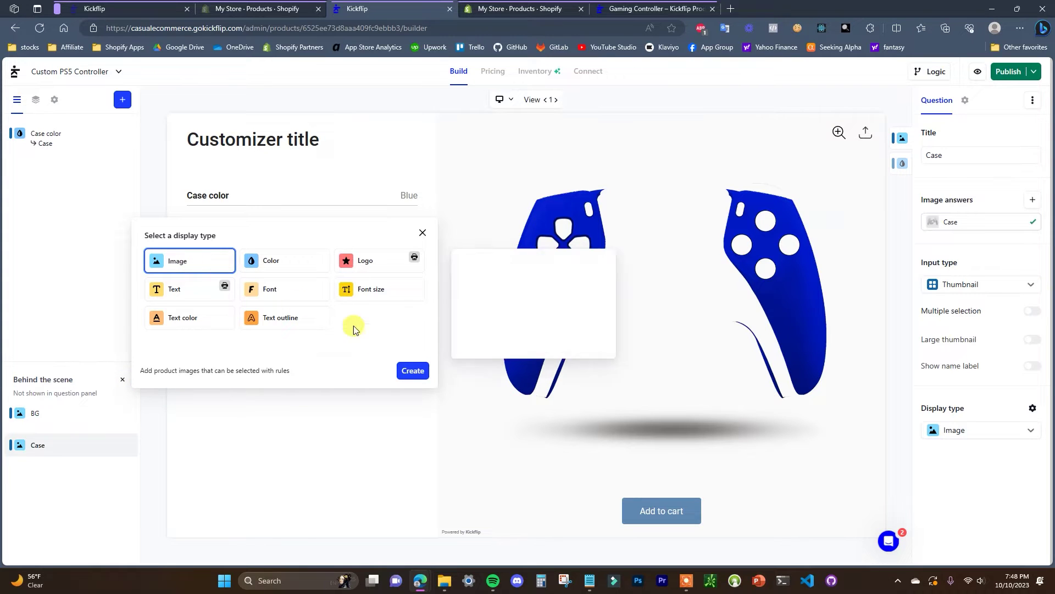
left_click(413, 370)
left_click_drag(1037, 252, 938, 232)
type("Back")
key("Return")
left_click(1026, 281)
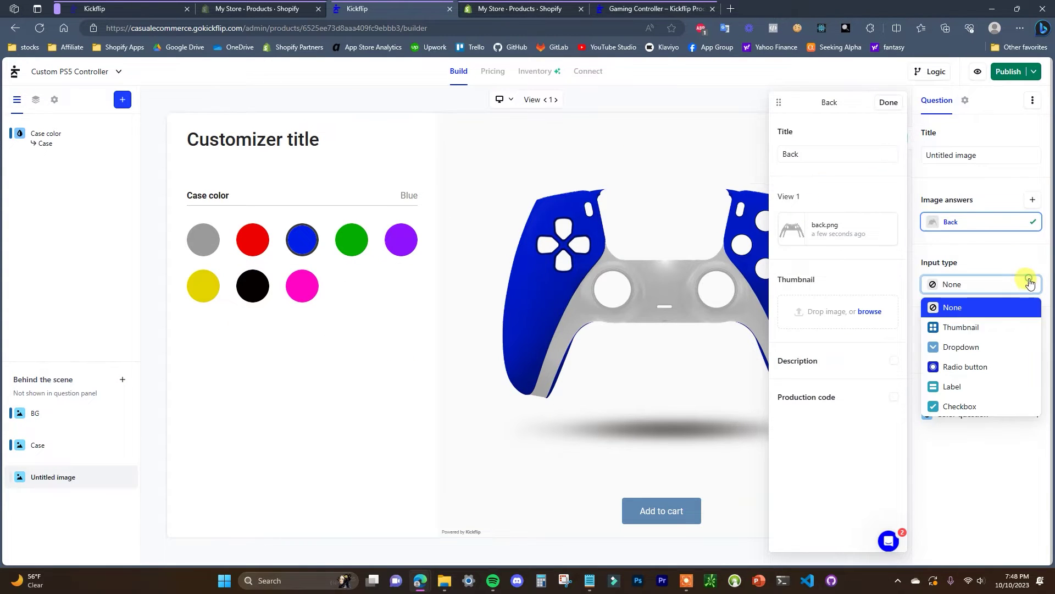
left_click(963, 324)
left_click(127, 172)
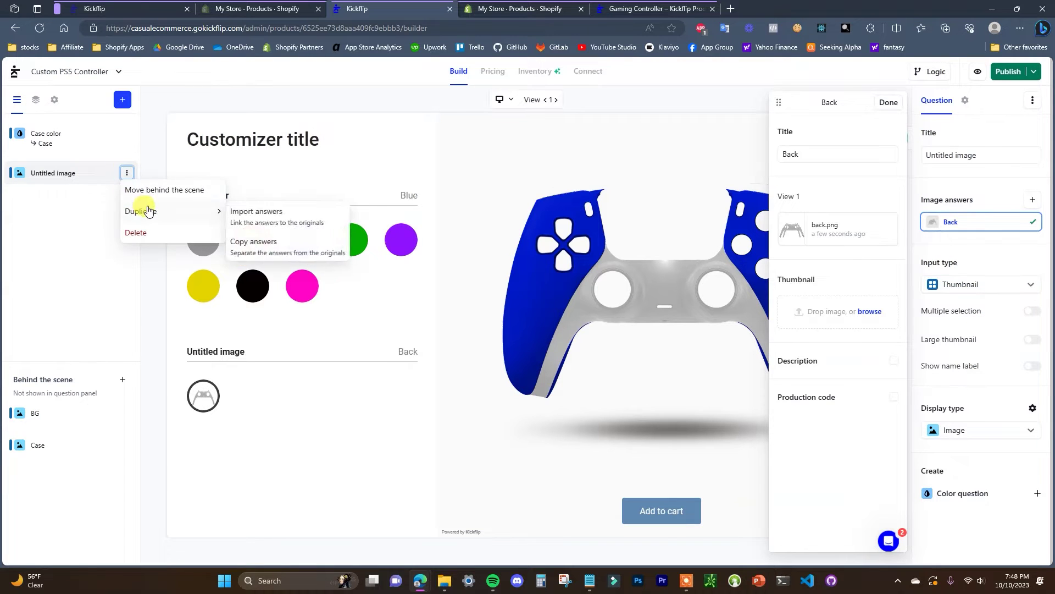
left_click(174, 188)
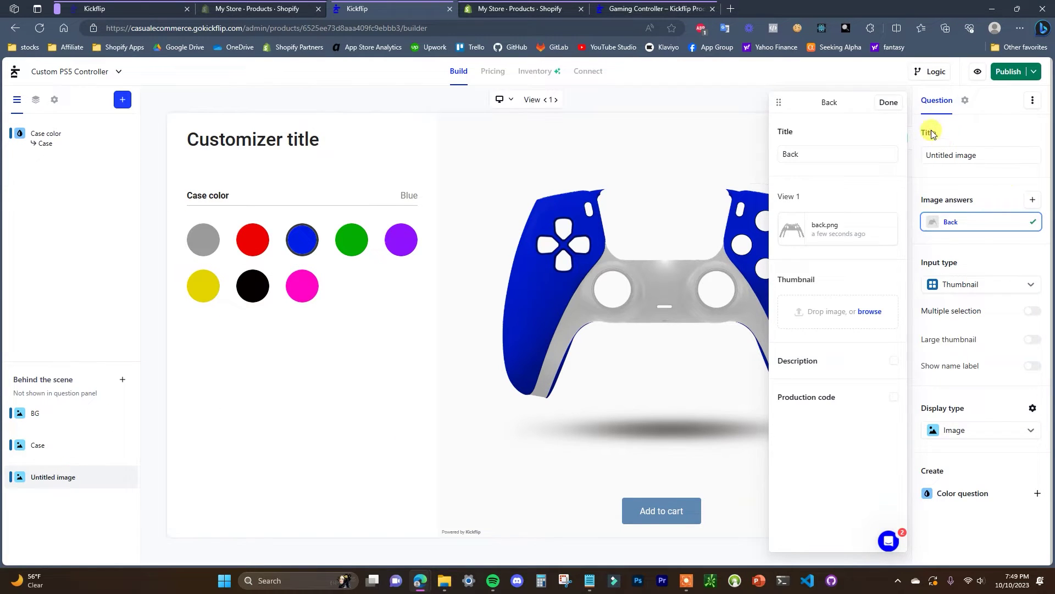
left_click(889, 102)
- Add a color question applied to Back, titled 'Back color'
left_click(1037, 499)
left_click(989, 394)
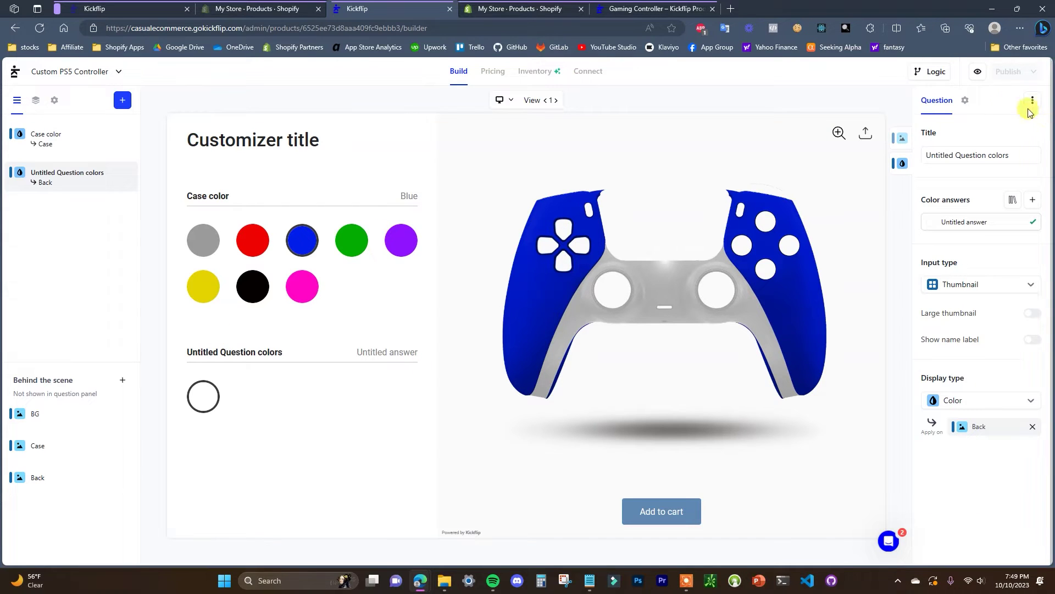
triple_click(1013, 154)
type("Back color")
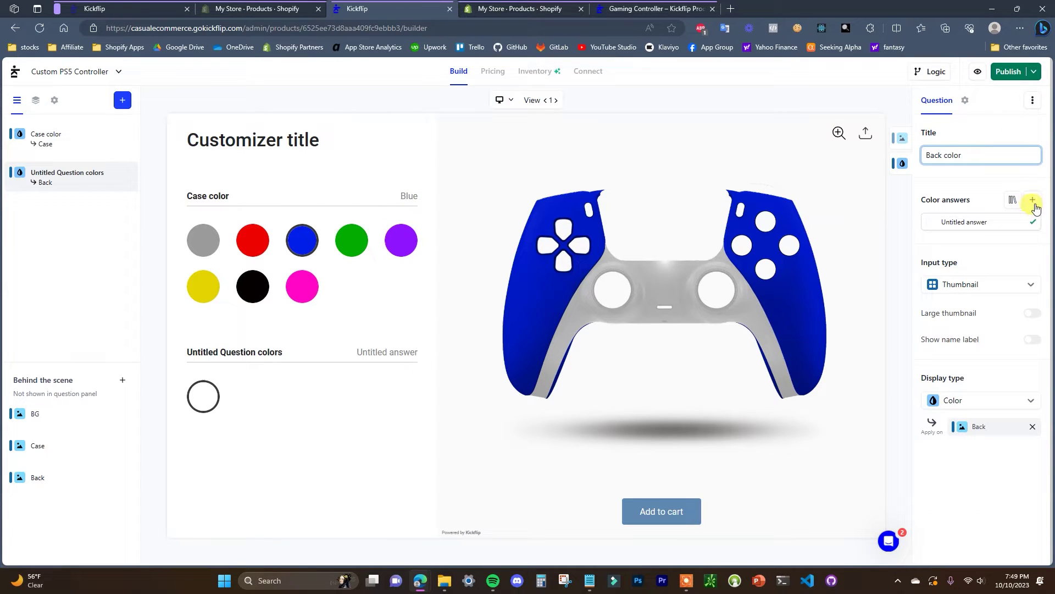
- Import the library colours Gray through Pink, including Red, Blue, Green, Purple and Black, into Back color
left_click(1007, 202)
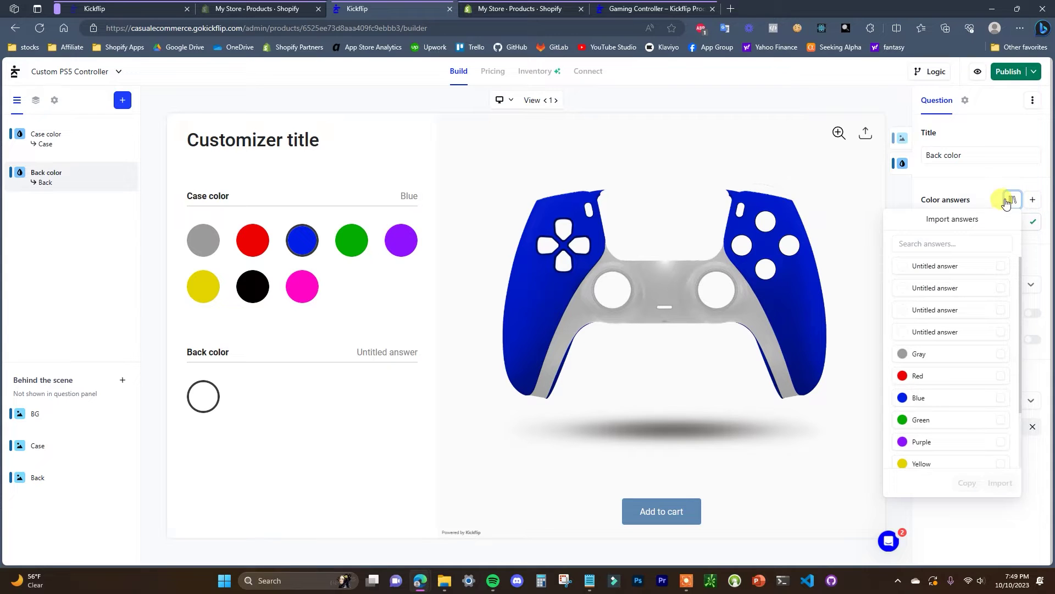
left_click(964, 190)
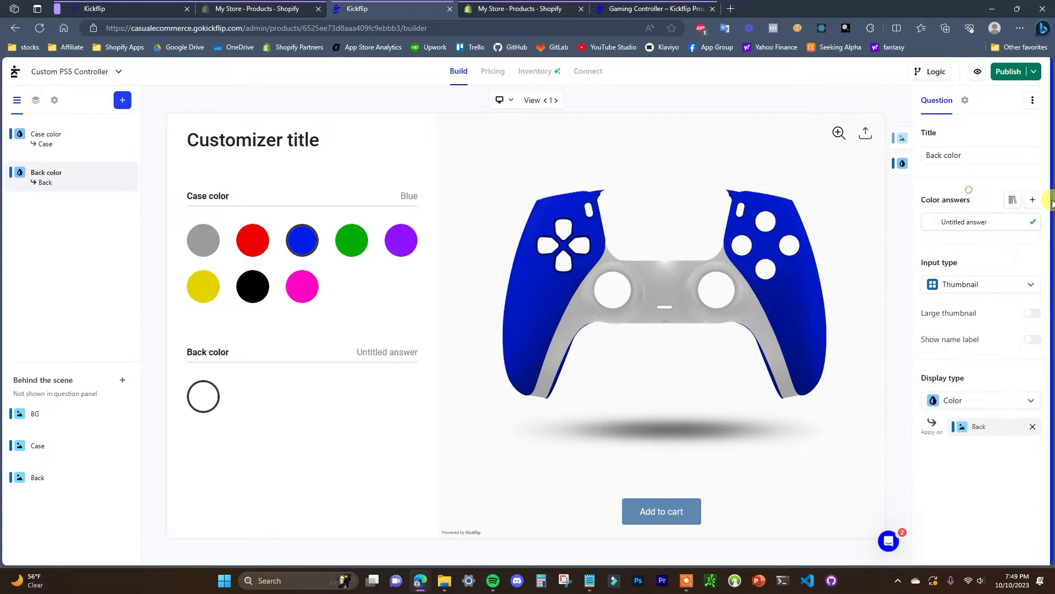
left_click(1016, 199)
scroll(956, 325, "down", 3)
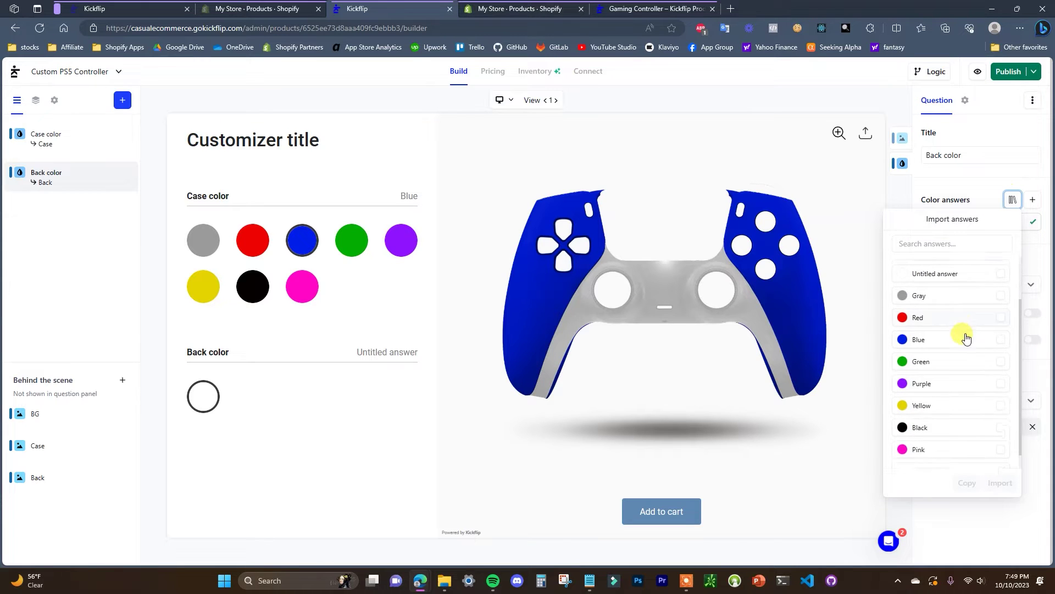
left_click(993, 297)
left_click(989, 312)
left_click(992, 333)
left_click(972, 357)
left_click(980, 379)
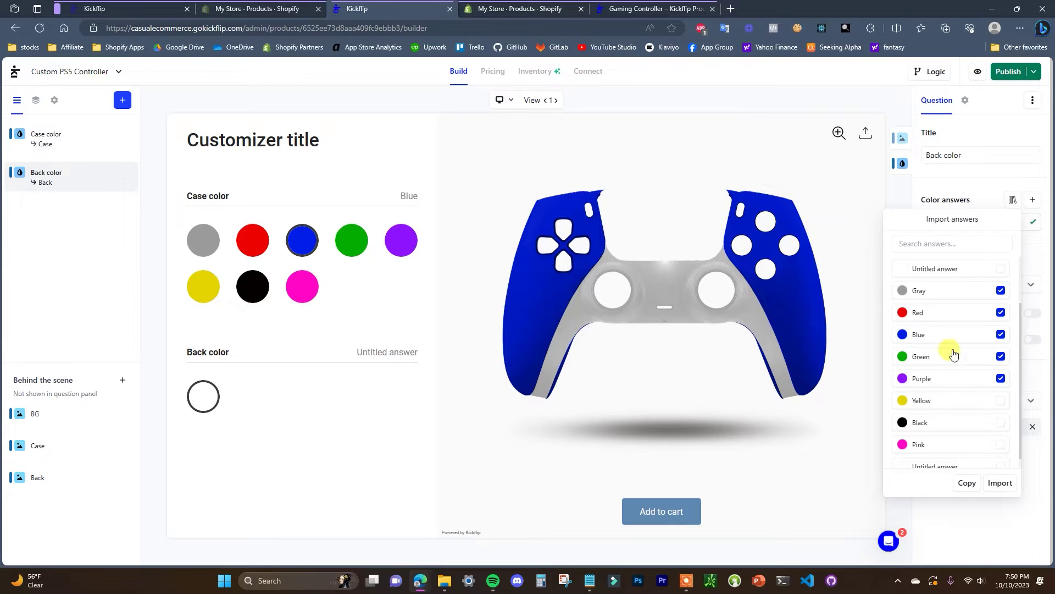
left_click(974, 421)
scroll(973, 423, "down", 1)
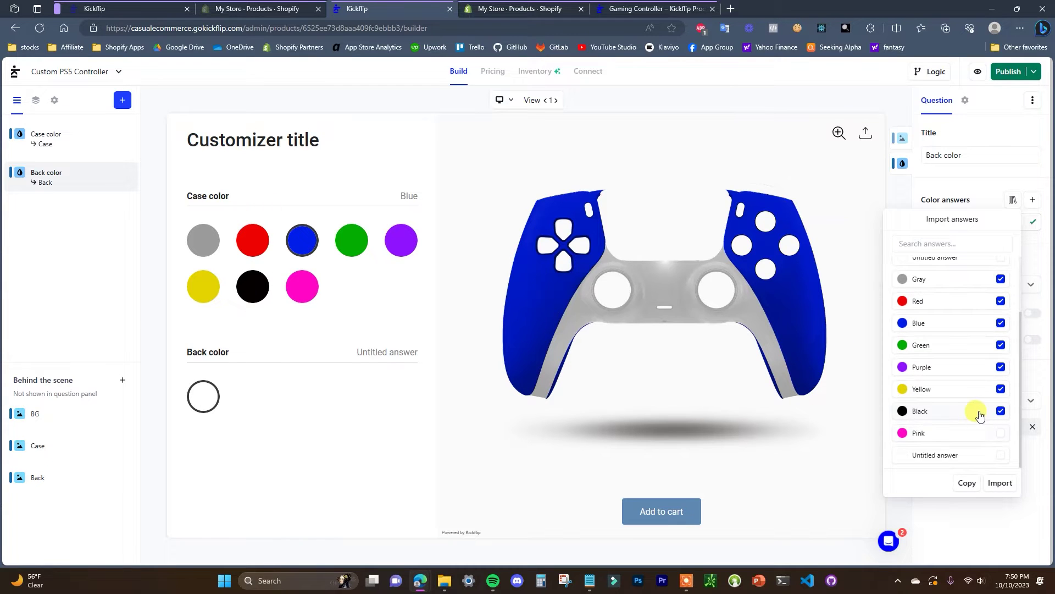
left_click(1007, 475)
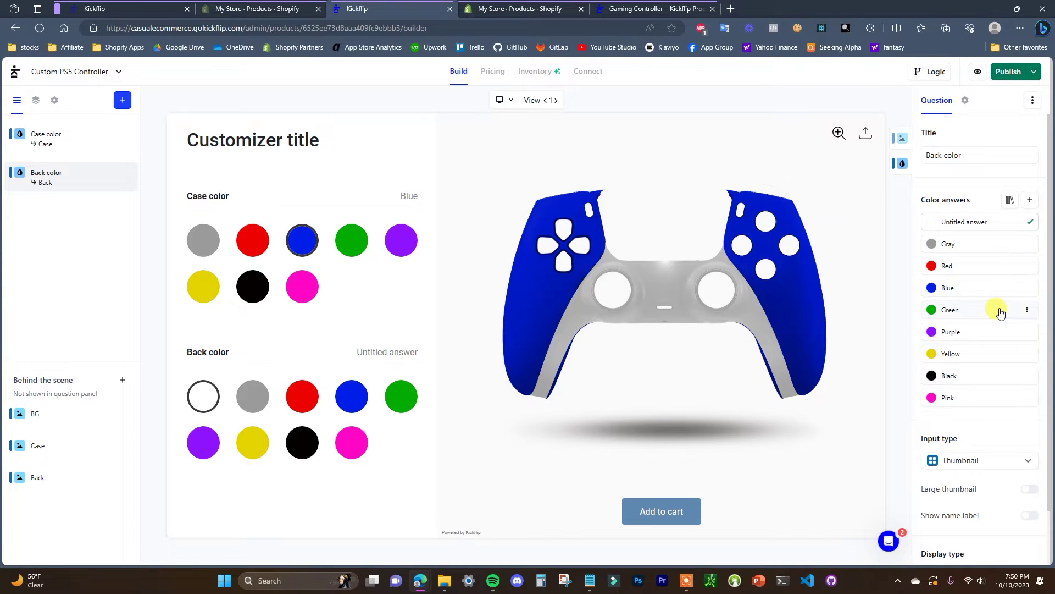
- Remove the blank Untitled answer and preview the case and back in gray
left_click(1019, 222)
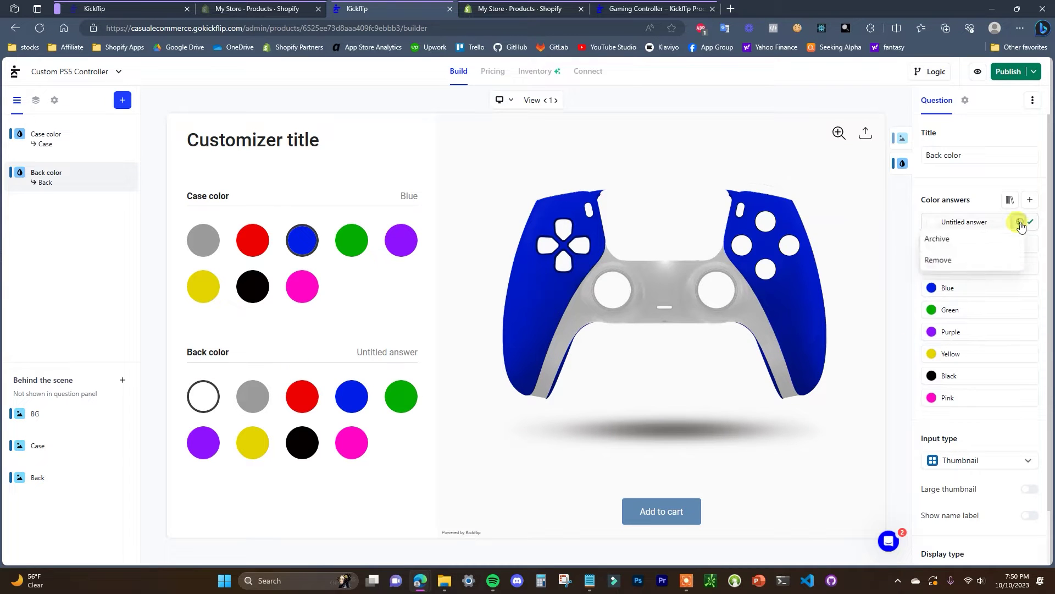
left_click(962, 259)
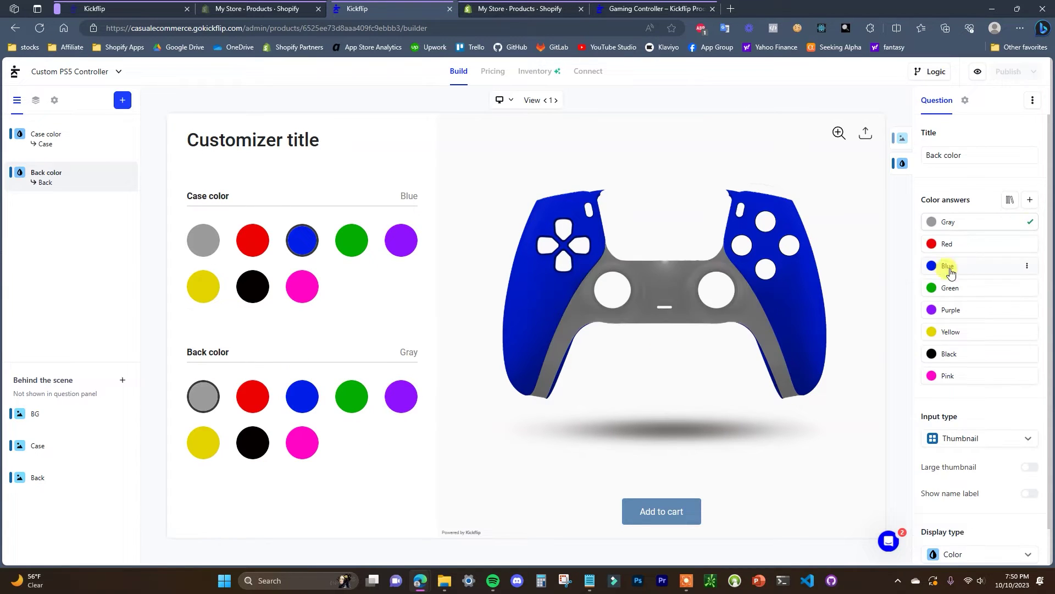
left_click(253, 394)
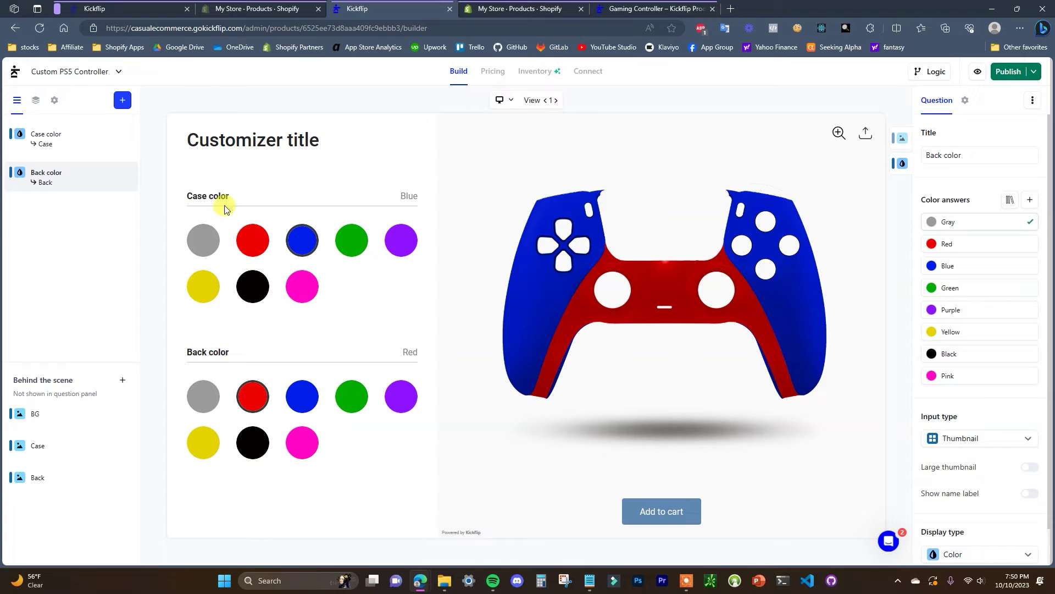
left_click(204, 238)
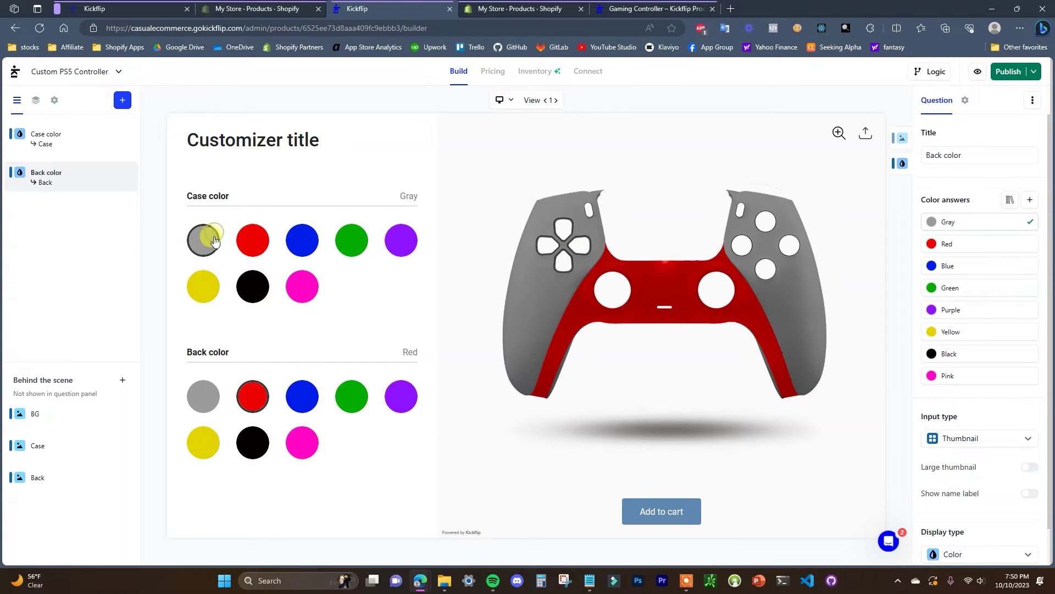
left_click(203, 396)
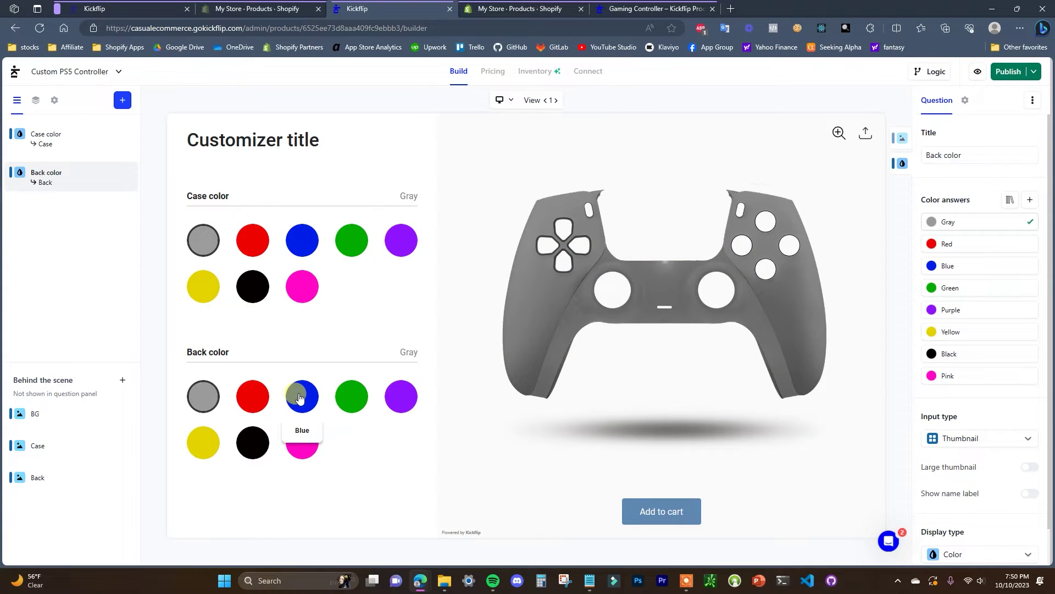
key("alt+Tab")
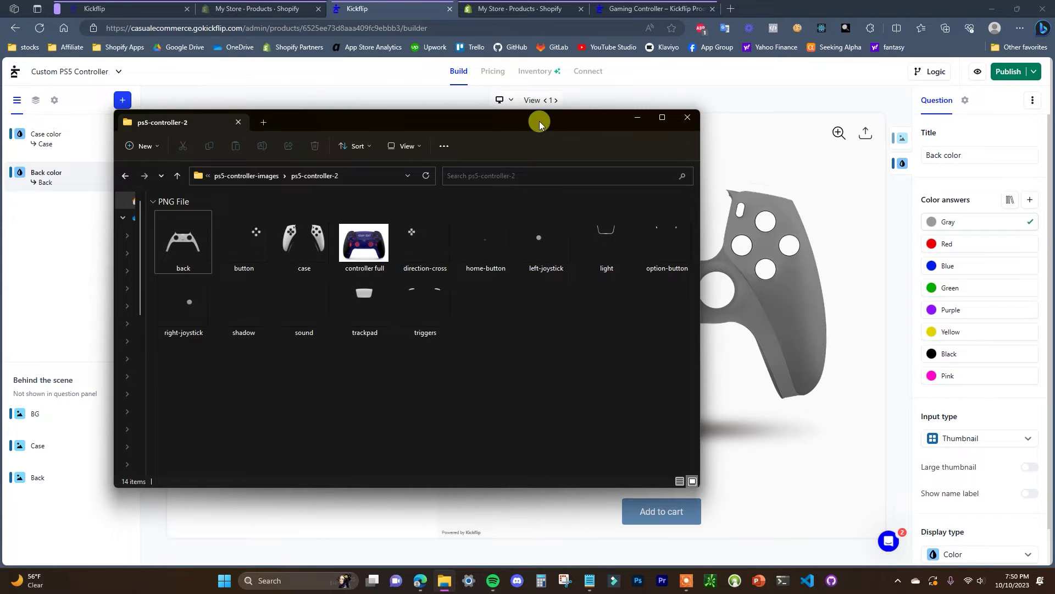
- Shift the ps5-controller-2 Explorer window slightly aside
left_click_drag(539, 125, 513, 127)
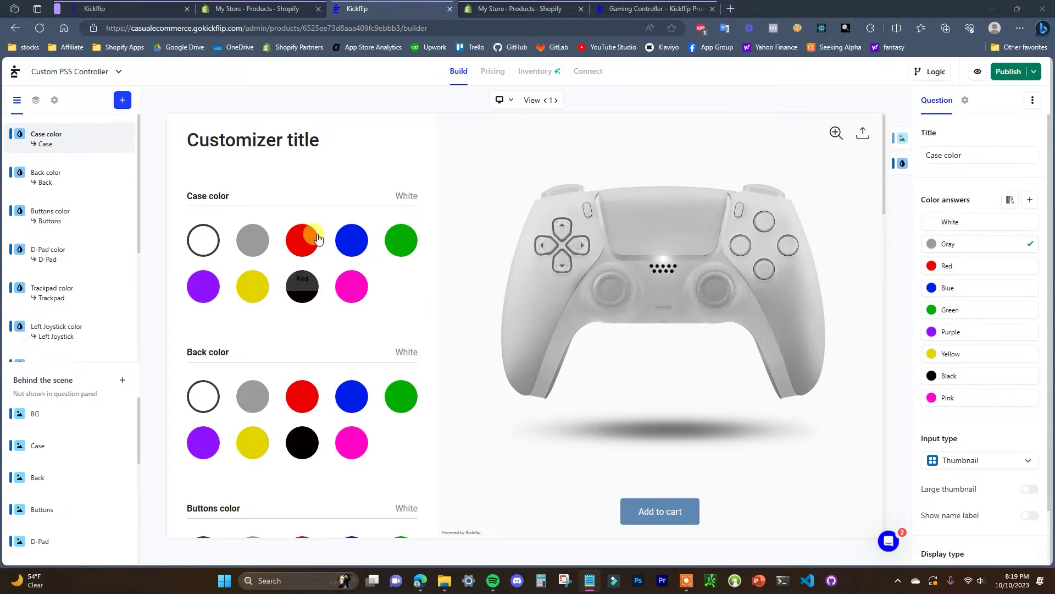
- Preview a blue left joystick, yellow light bar, black home button and yellow option button
scroll(300, 256, "down", 15)
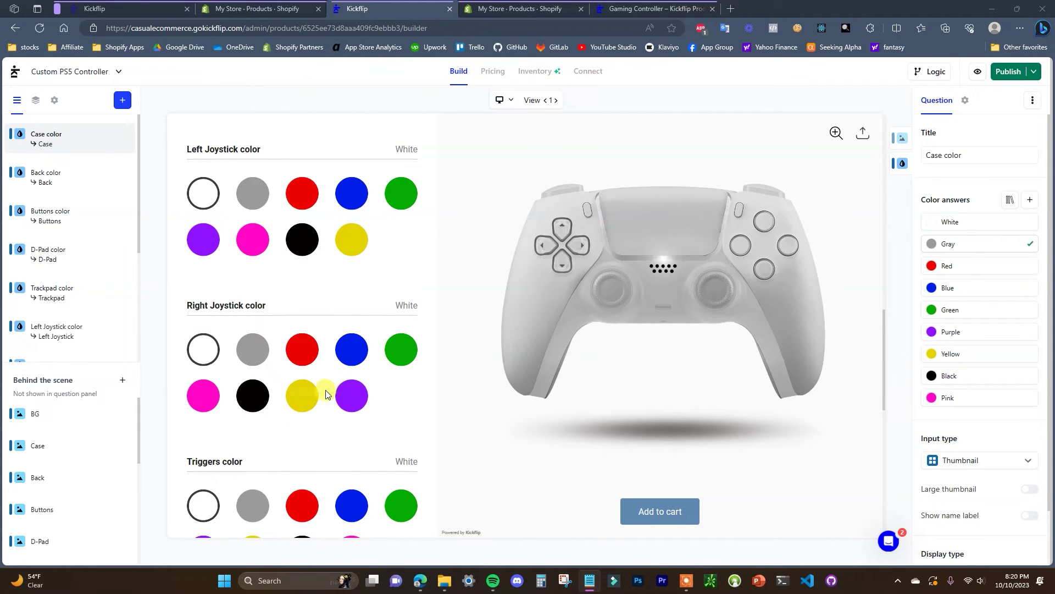
left_click(352, 240)
left_click(352, 193)
scroll(350, 229, "down", 5)
left_click(352, 397)
scroll(352, 399, "down", 3)
left_click(315, 414)
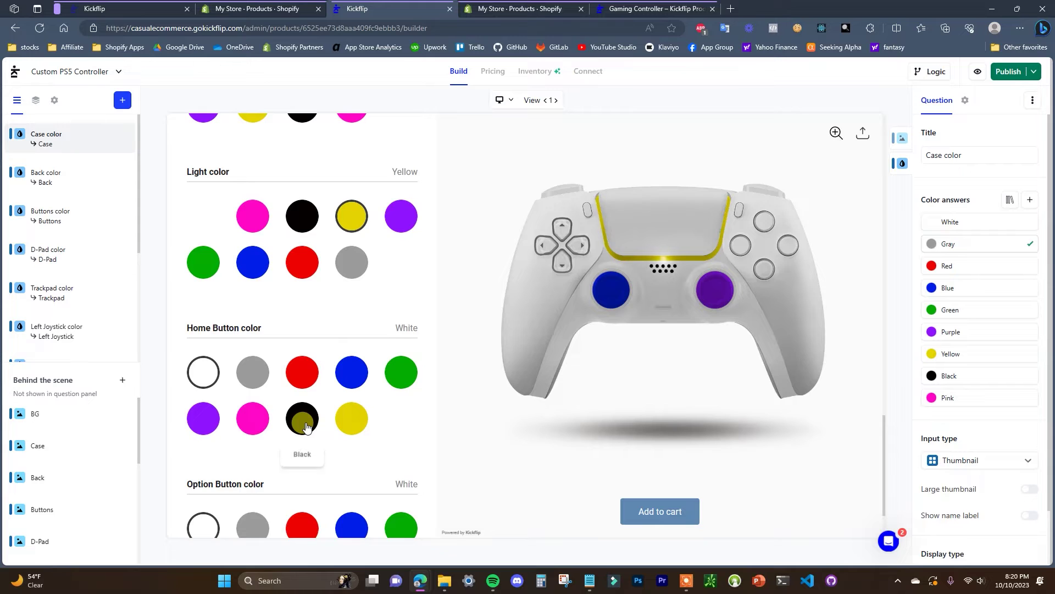
scroll(253, 462, "down", 2)
left_click(253, 483)
- Preview a blue trackpad and black then blue back, then return case and back to white
scroll(348, 365, "up", 12)
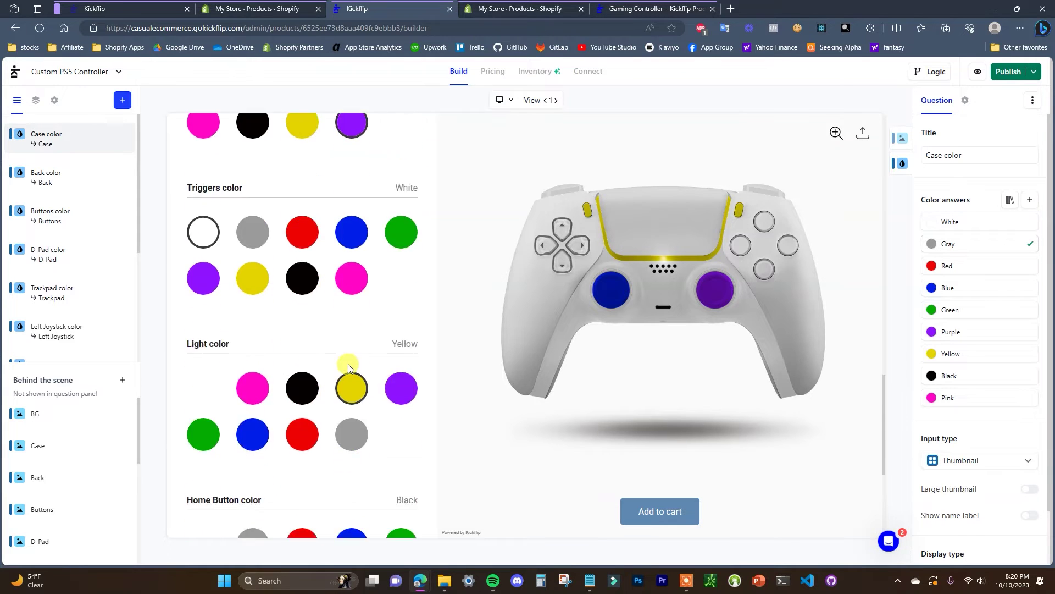
left_click(347, 378)
scroll(329, 358, "up", 7)
left_click(302, 288)
left_click(354, 248)
scroll(348, 275, "up", 3)
left_click(297, 350)
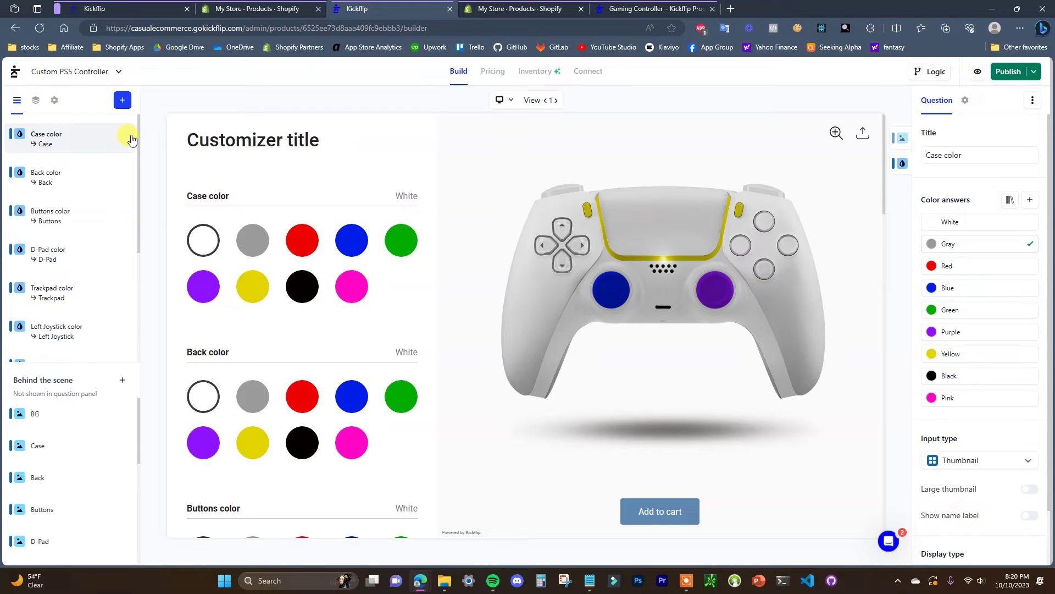
left_click(122, 103)
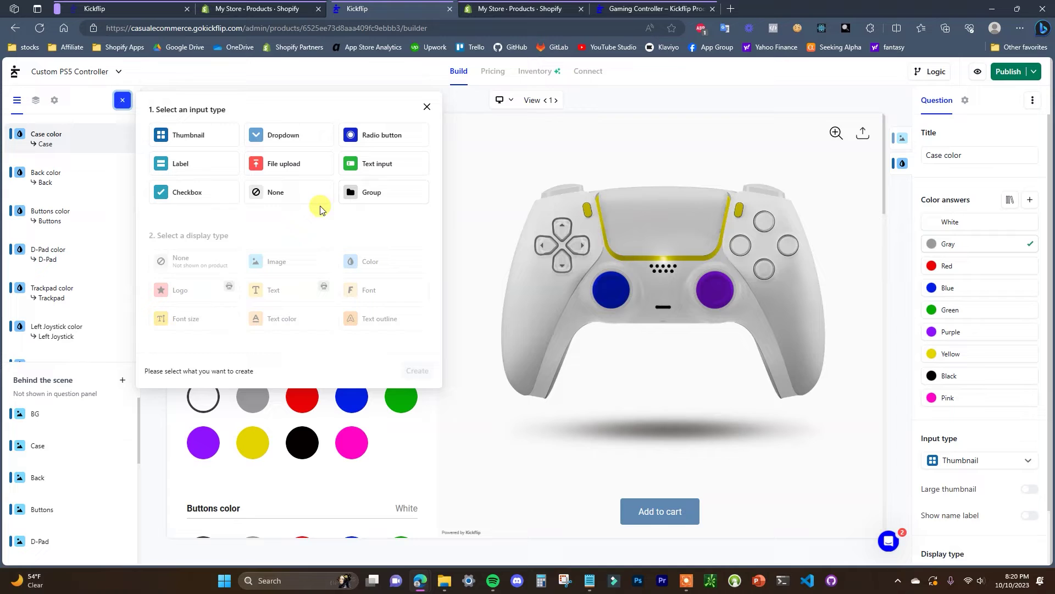
mouse_move(230, 160)
mouse_move(213, 142)
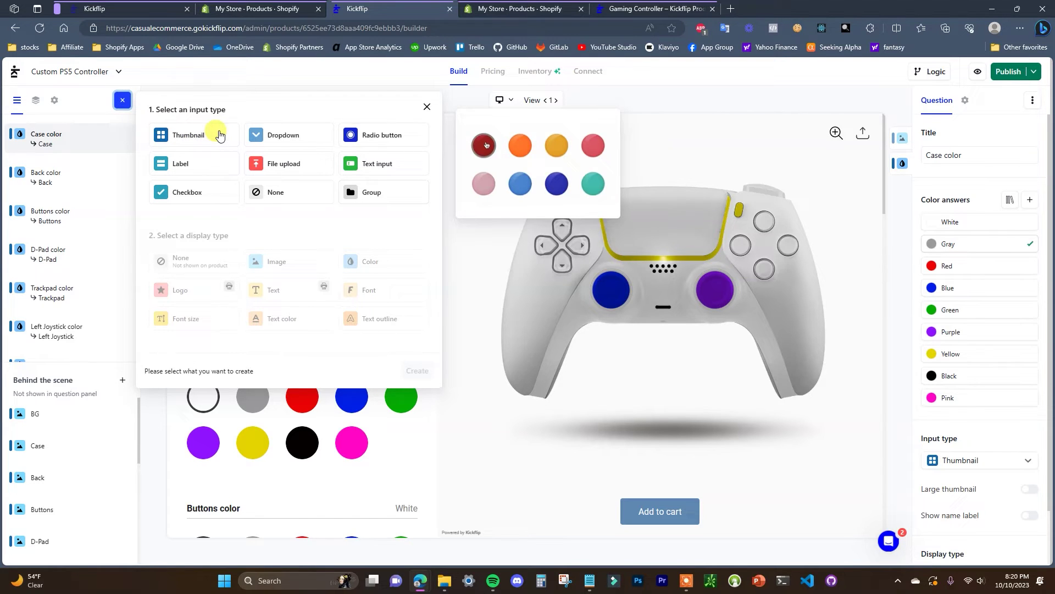
mouse_move(285, 134)
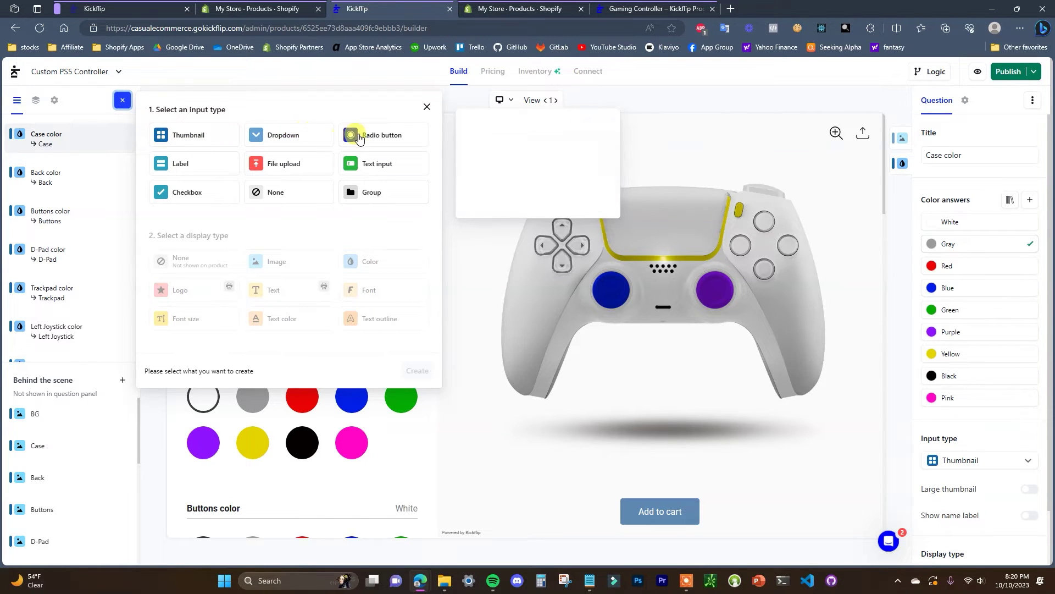
mouse_move(368, 159)
mouse_move(297, 167)
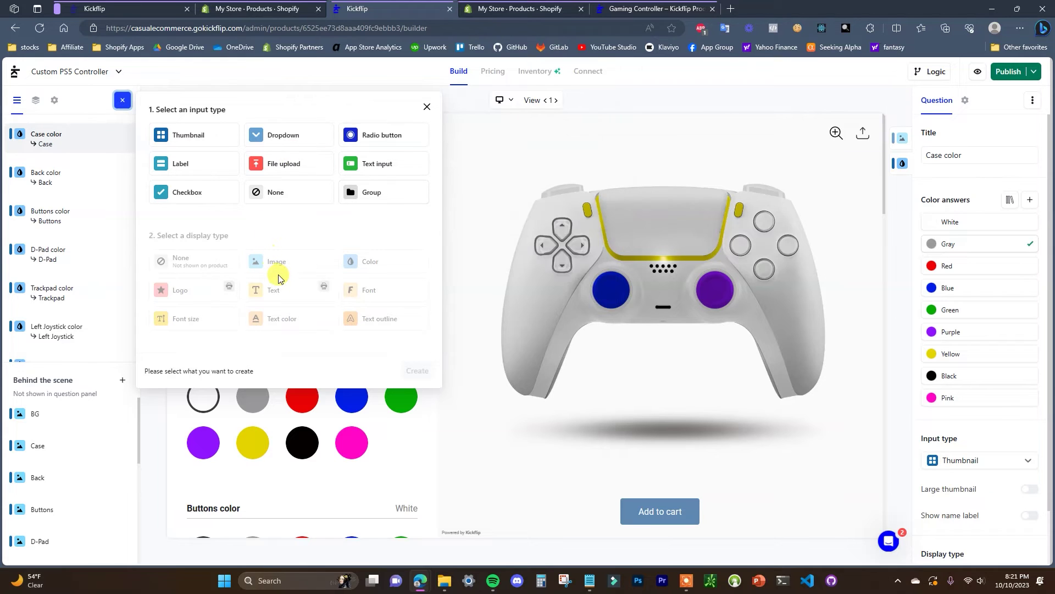
mouse_move(230, 333)
mouse_move(269, 287)
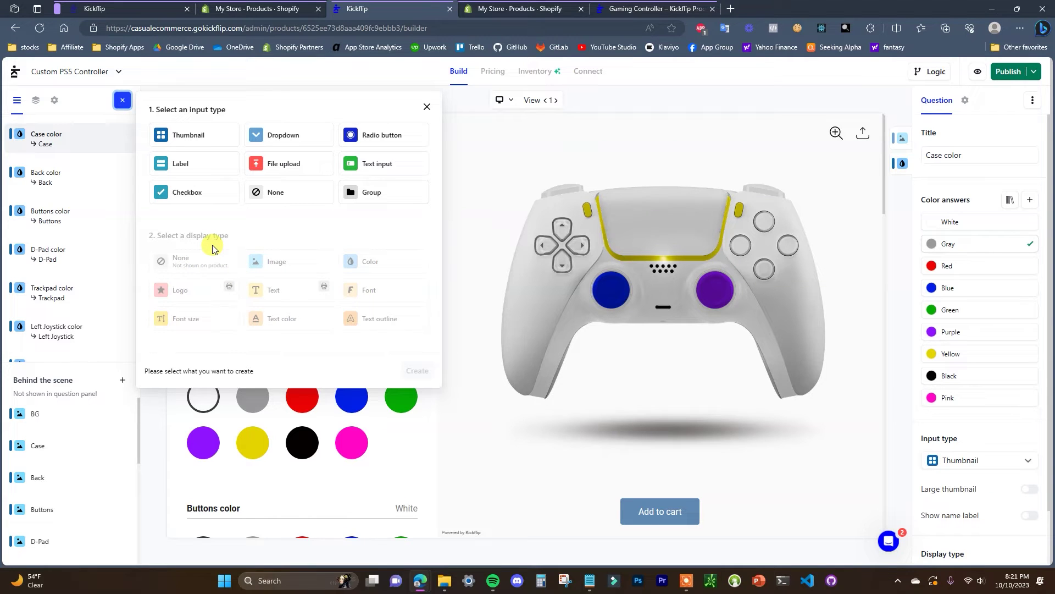
mouse_move(389, 266)
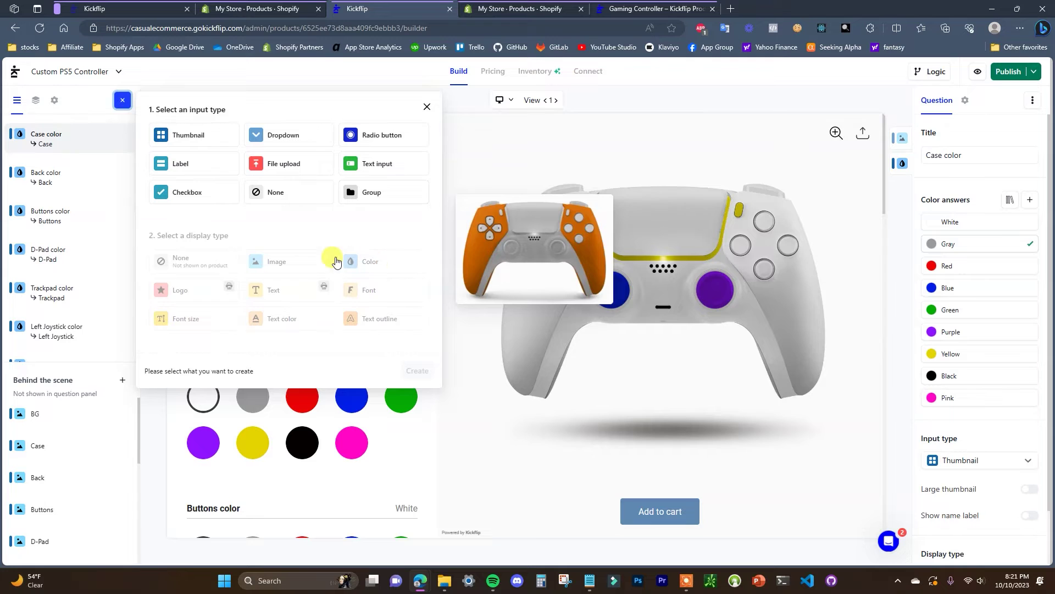
mouse_move(304, 264)
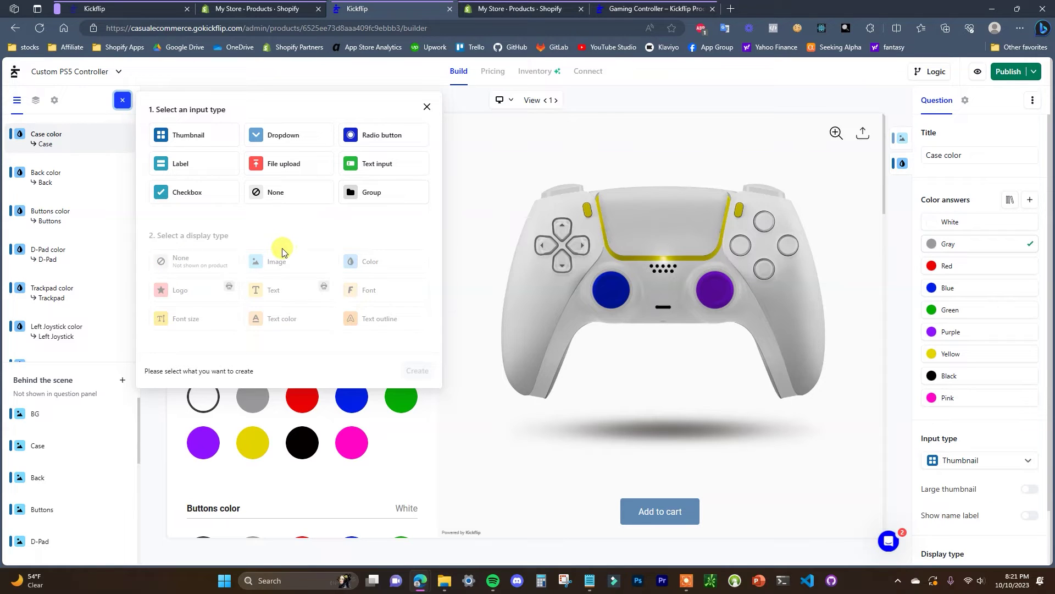
- Create a Text input question placing 'Your text' higher on the touchpad, and rename it Custom Text
left_click(389, 167)
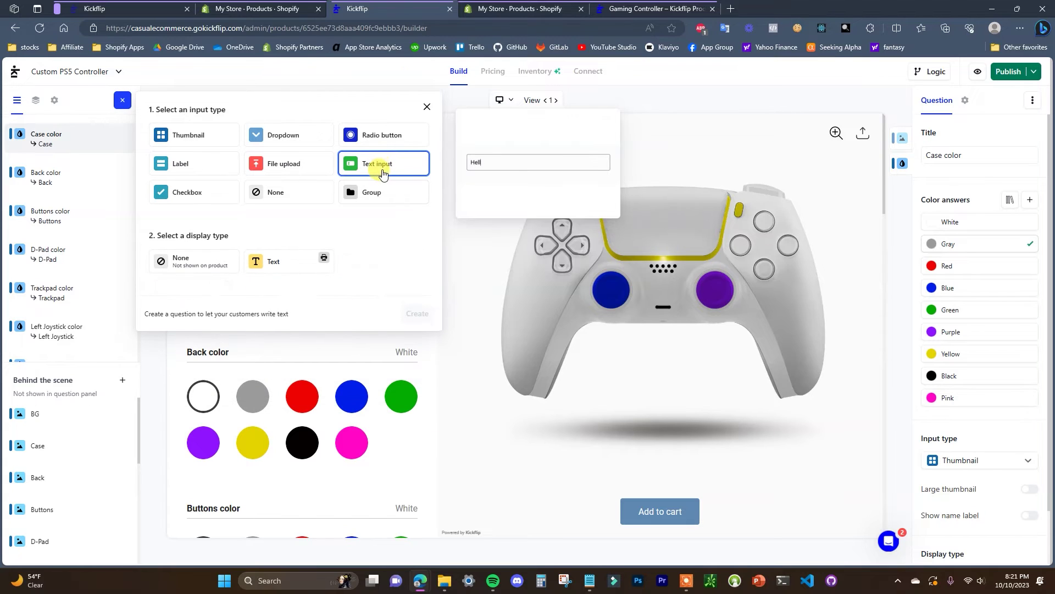
left_click(290, 267)
left_click(412, 314)
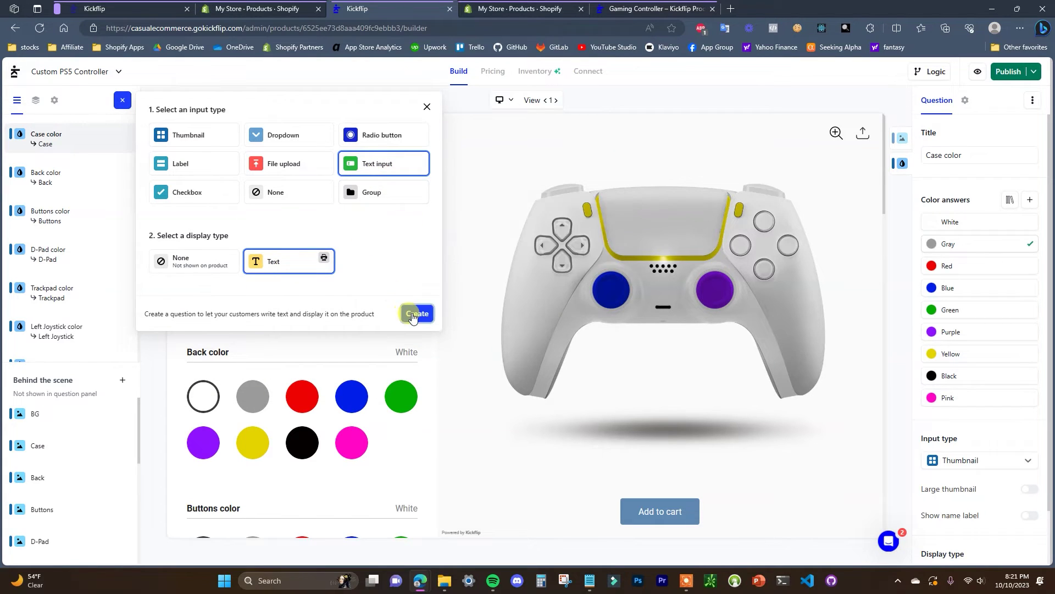
left_click_drag(674, 253, 671, 232)
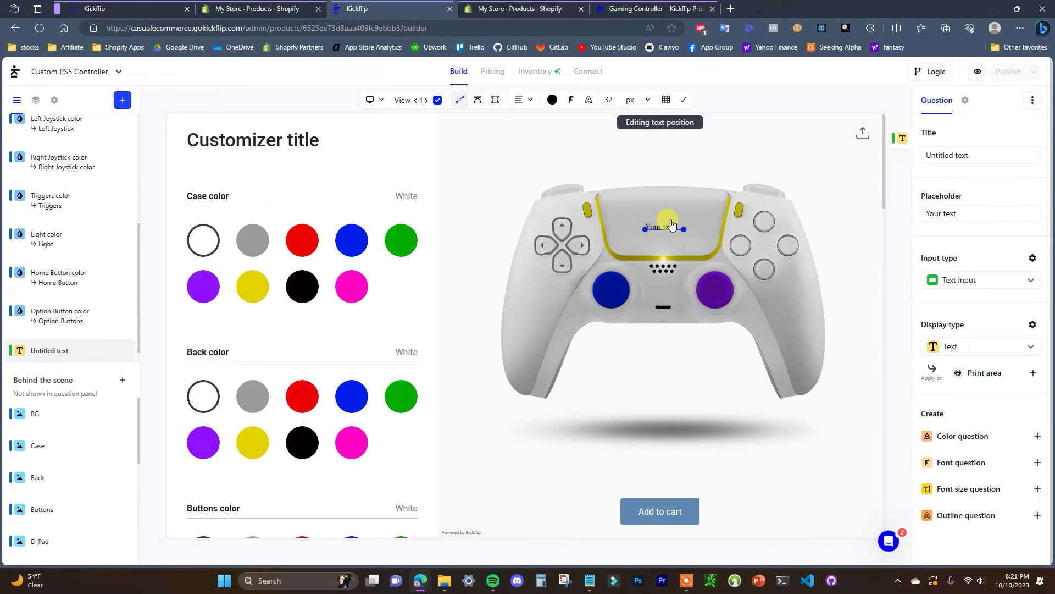
left_click(120, 355)
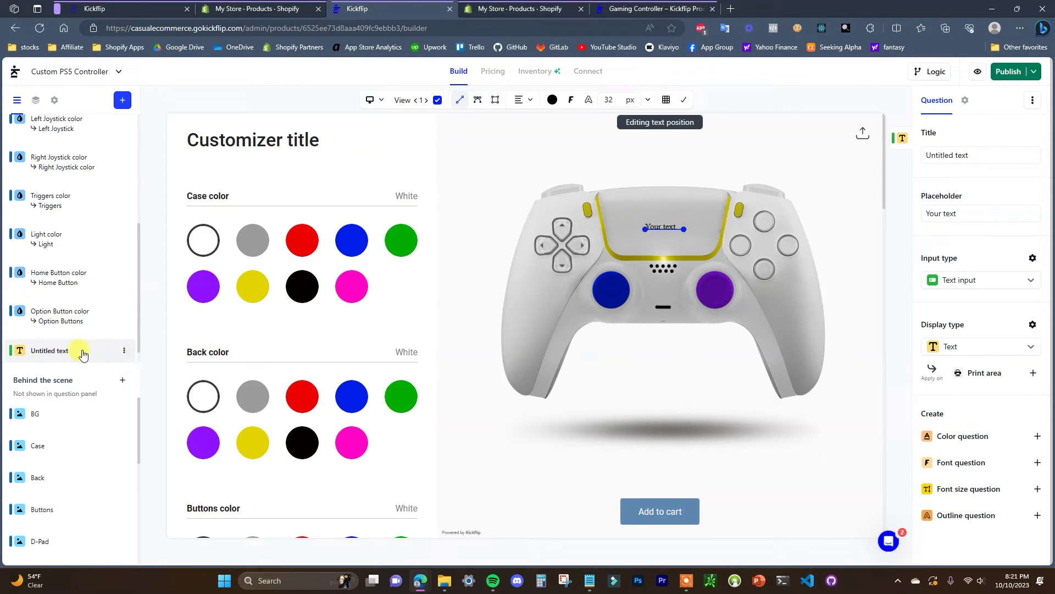
left_click(989, 153)
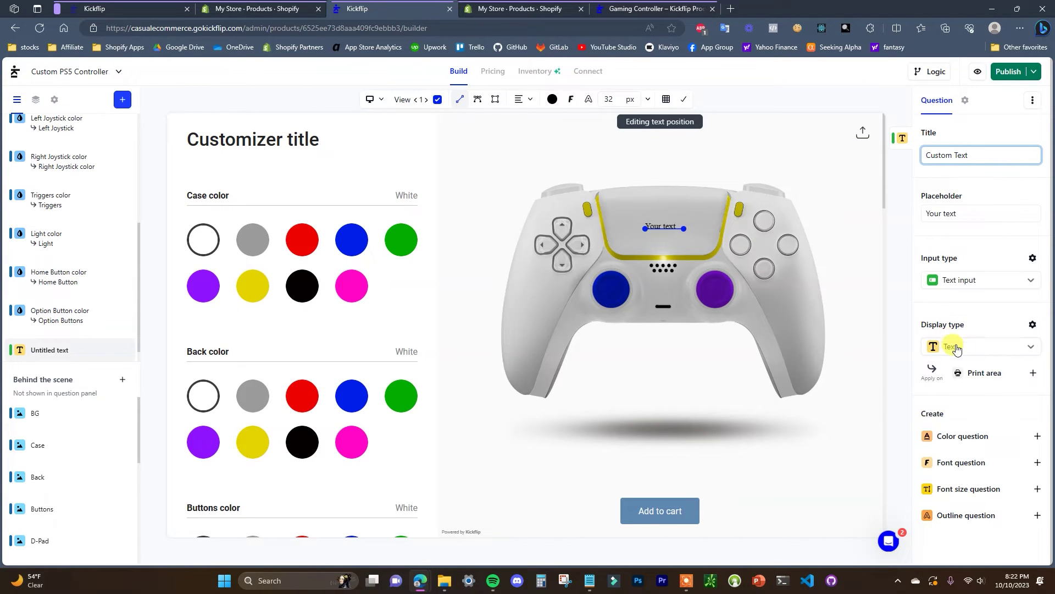
- Apply the Custom Text on Print area 1, setting its height to 8 for a 12 by 8 in box
left_click(999, 379)
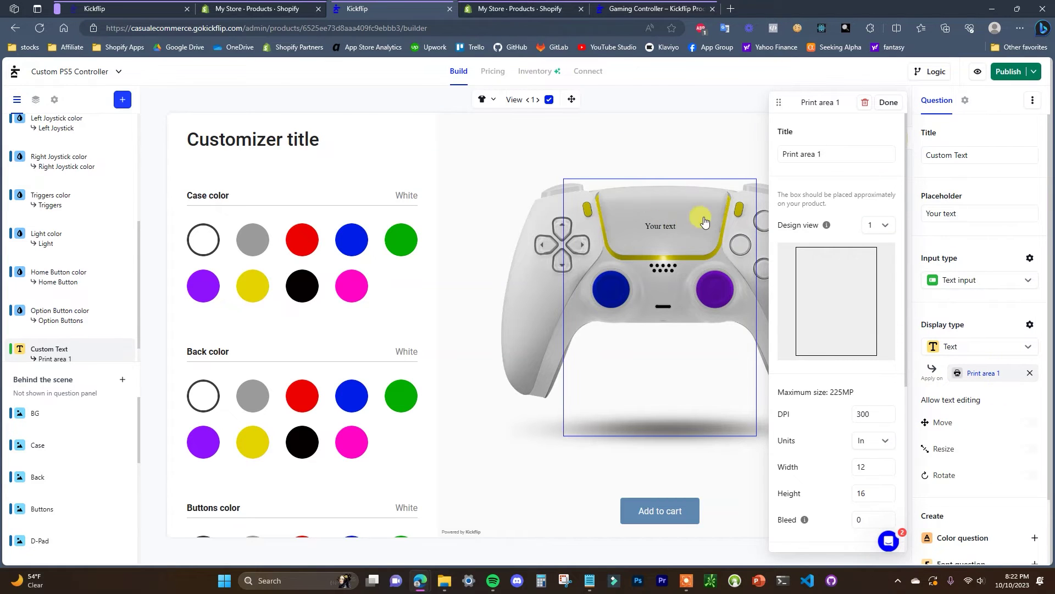
double_click(874, 494)
type("8")
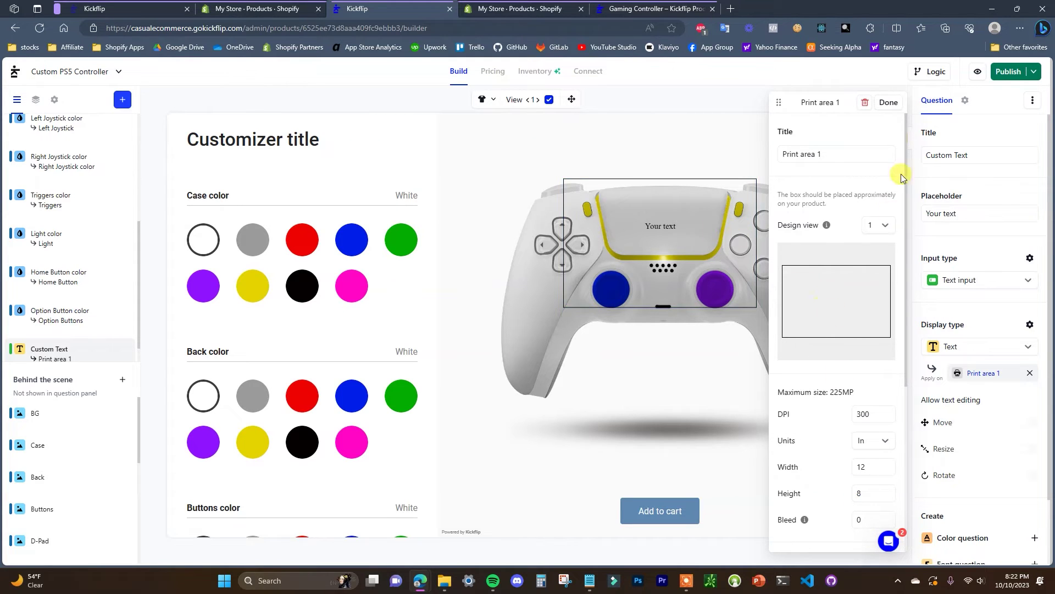
left_click(893, 104)
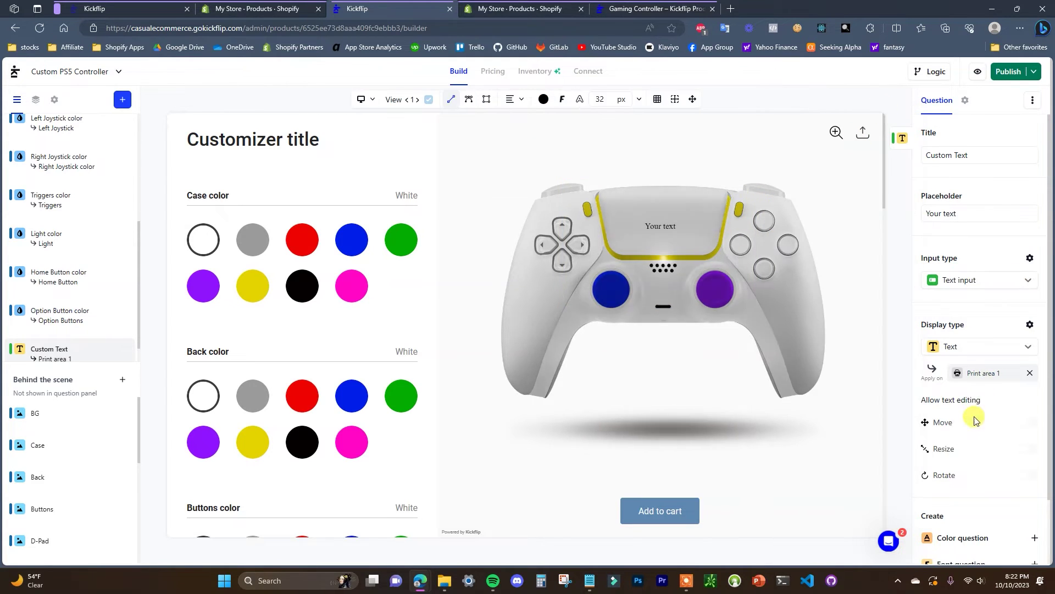
scroll(982, 436, "down", 1)
scroll(1002, 417, "down", 1)
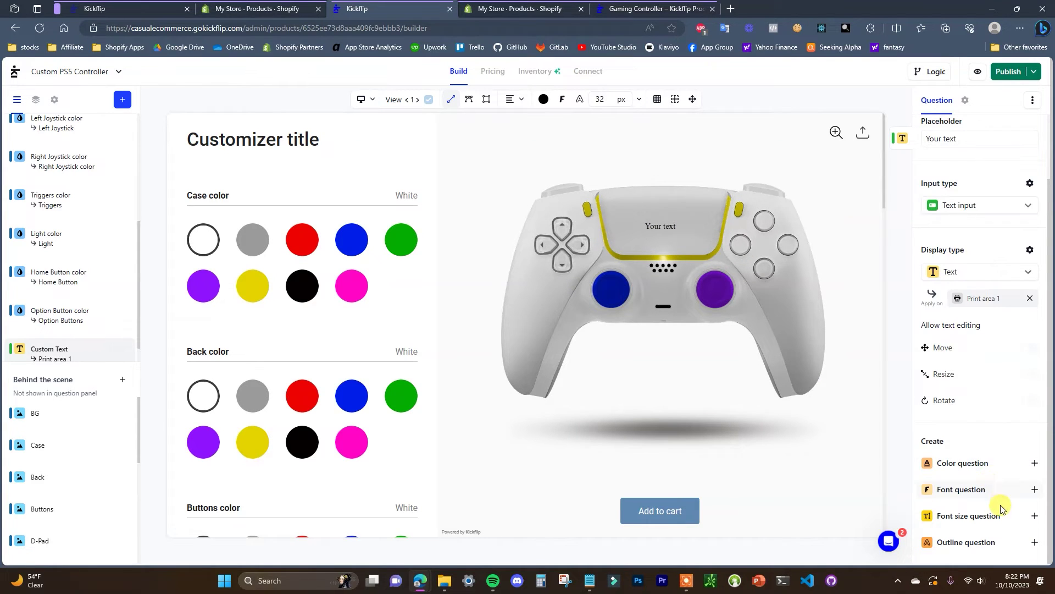
- Add a behind-the-scene Font size question for Custom Text, changing its 32px answer to 78px
left_click(1035, 517)
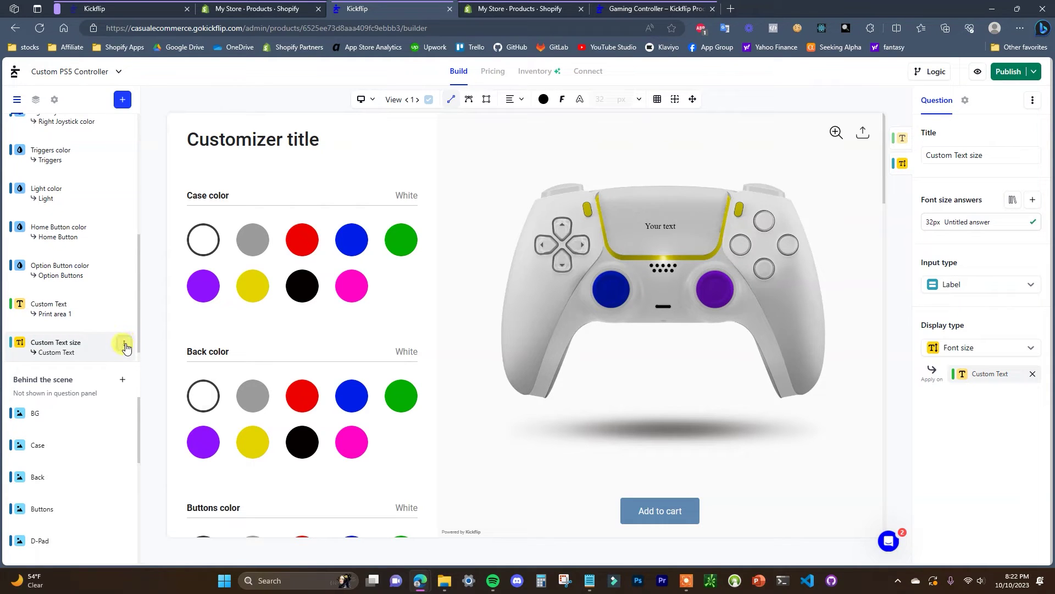
left_click(125, 345)
left_click(152, 361)
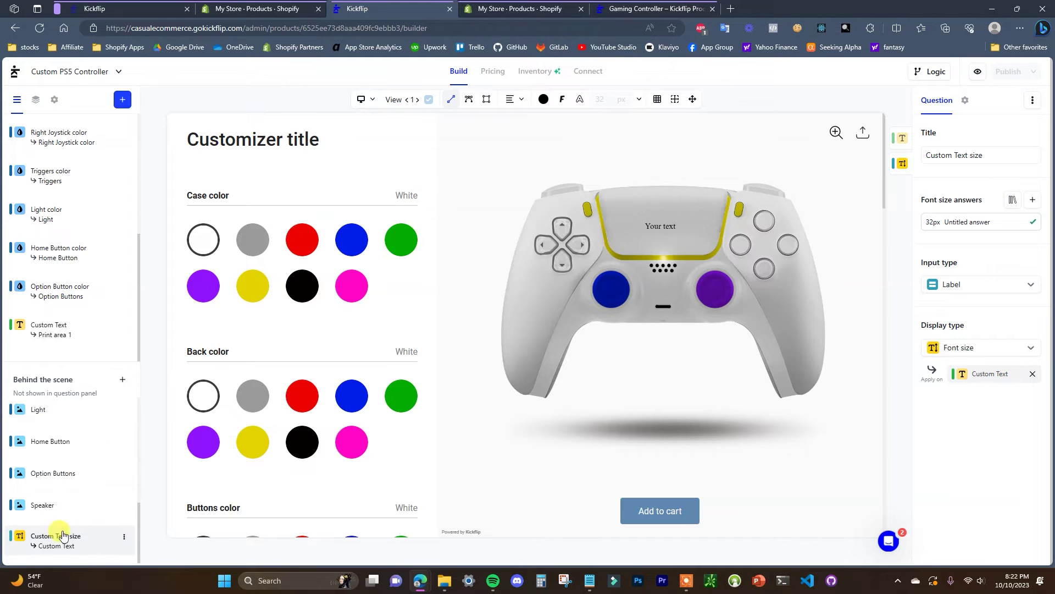
left_click(942, 226)
double_click(802, 224)
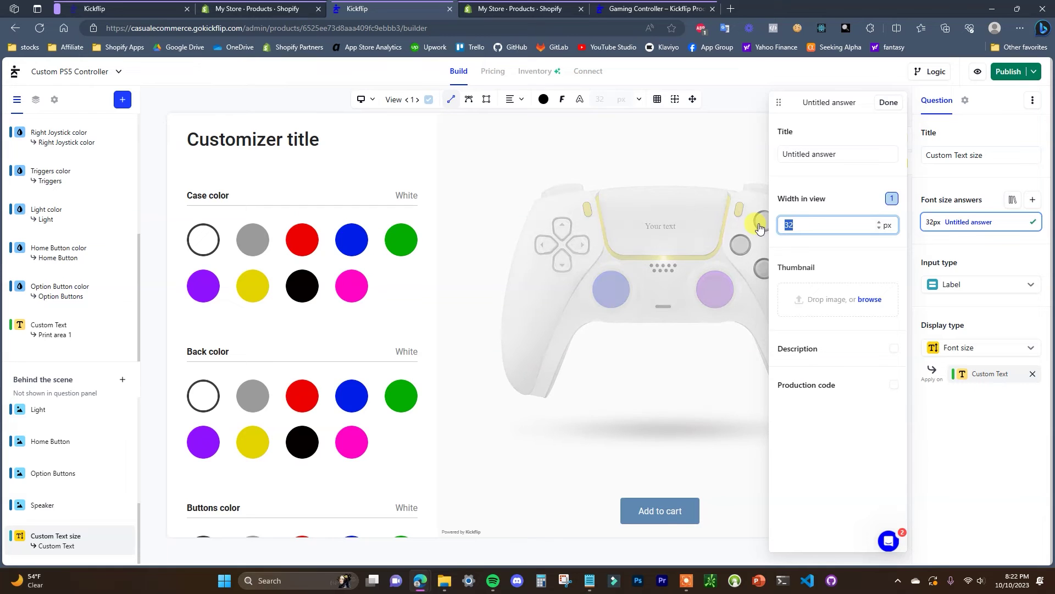
type("78")
key("Return")
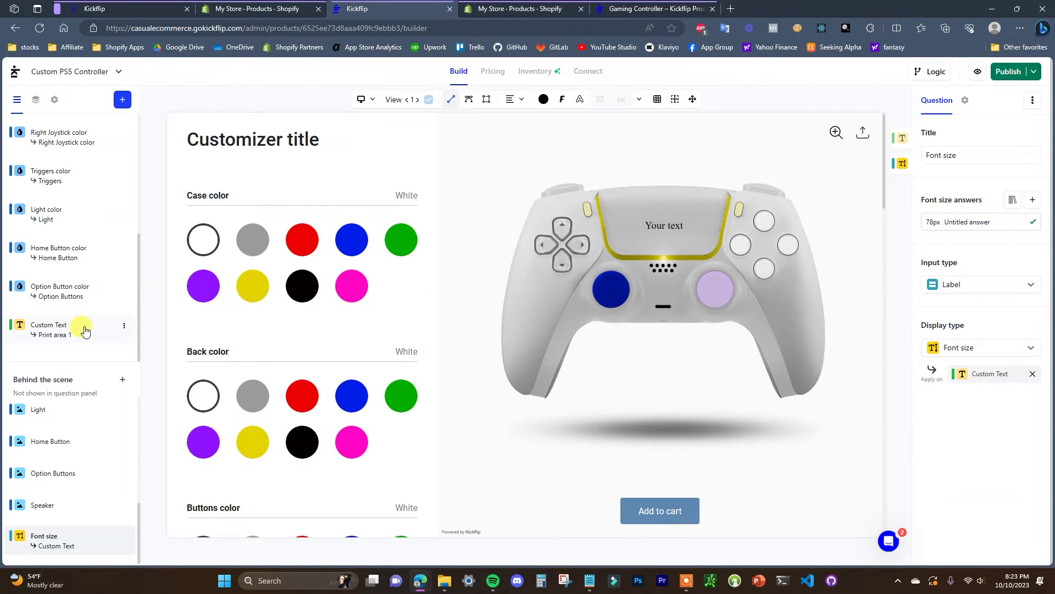
left_click(85, 330)
scroll(1027, 443, "down", 1)
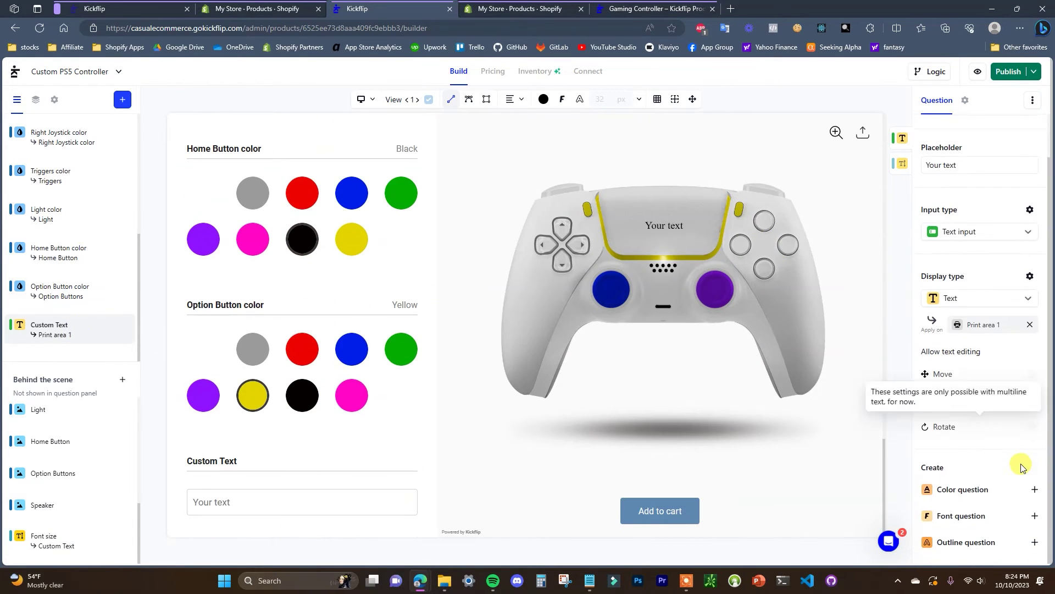
- Add a behind-the-scene fonts question for Custom Text, reviewing its untitled font answer
left_click(1034, 515)
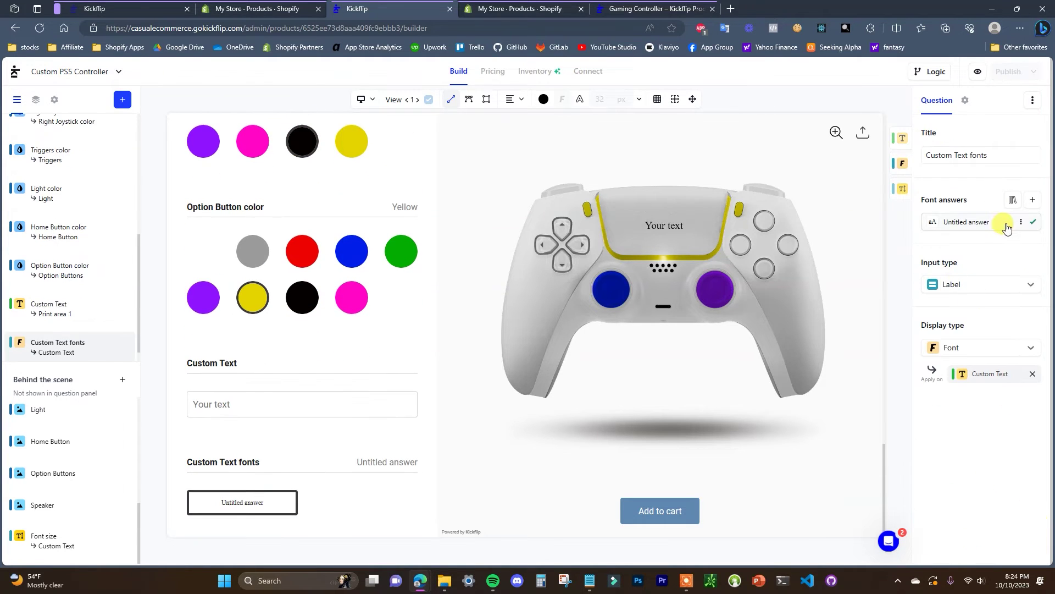
left_click(123, 344)
left_click(157, 359)
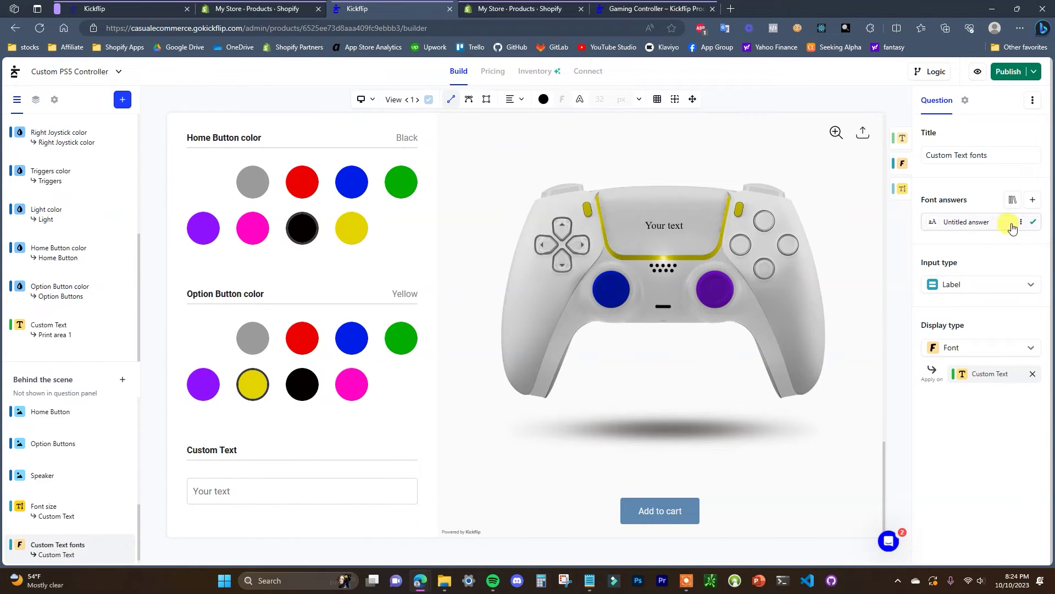
left_click(968, 224)
scroll(853, 282, "down", 3)
scroll(859, 337, "up", 3)
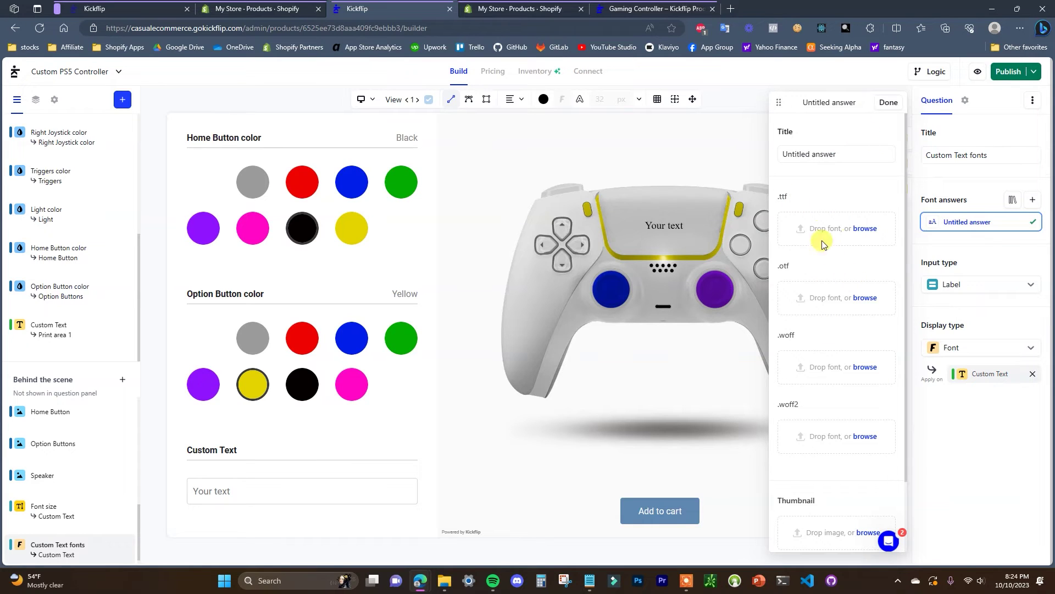
left_click(889, 103)
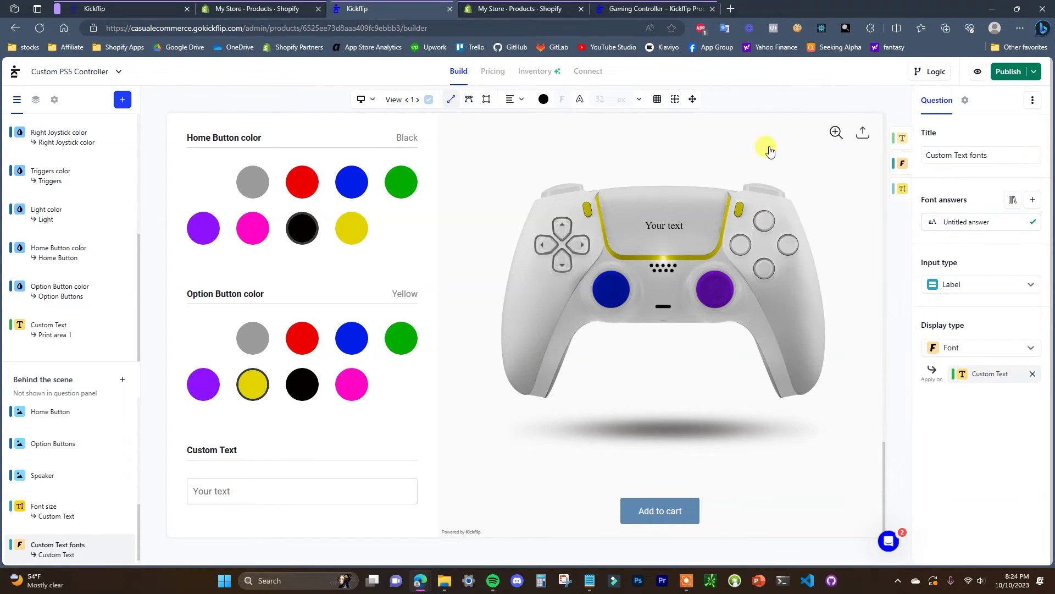
left_click(77, 330)
- Glance at the Reorder layers list, then switch the left panel back to the customizer questions
scroll(1019, 435, "down", 1)
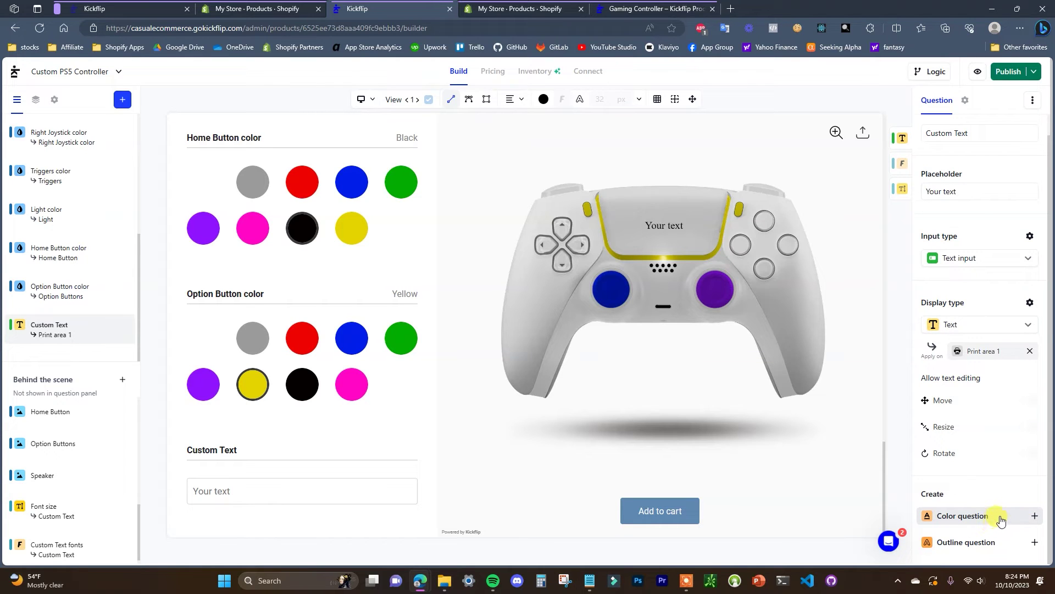
scroll(83, 335, "up", 3)
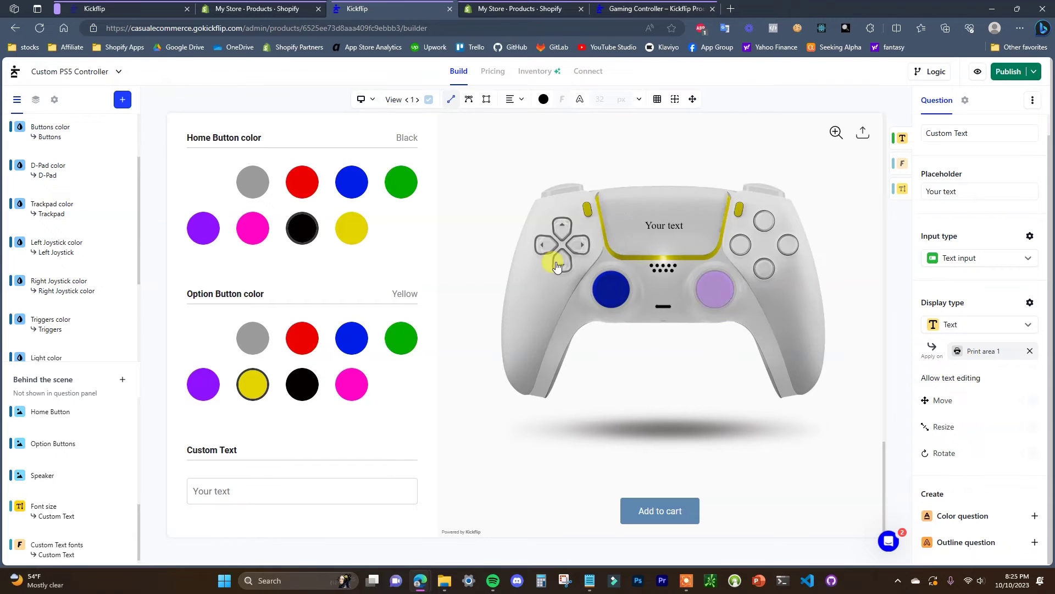
scroll(407, 352, "up", 3)
scroll(410, 365, "up", 6)
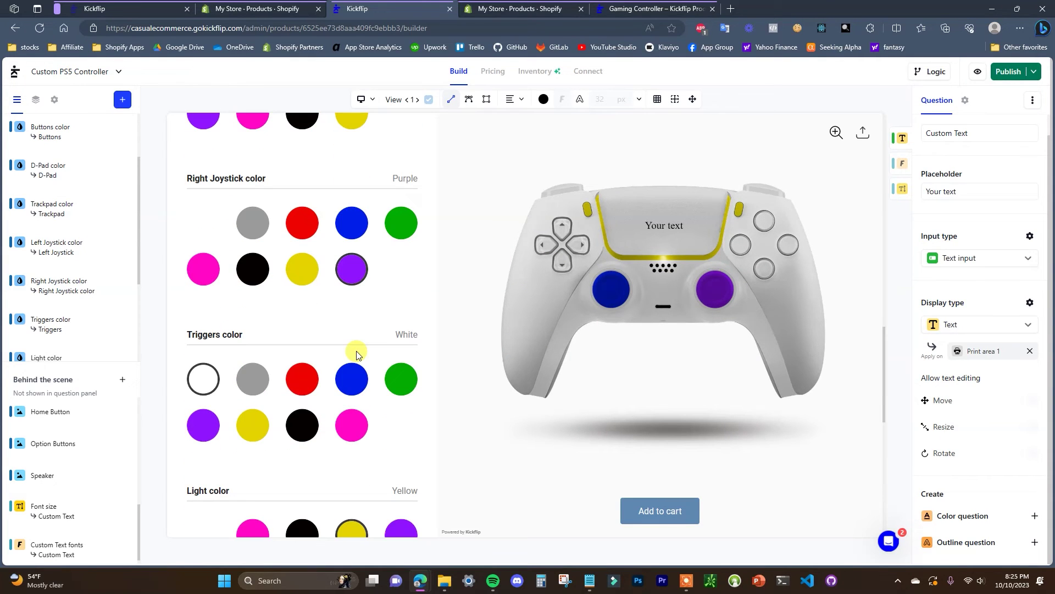
scroll(357, 351, "up", 3)
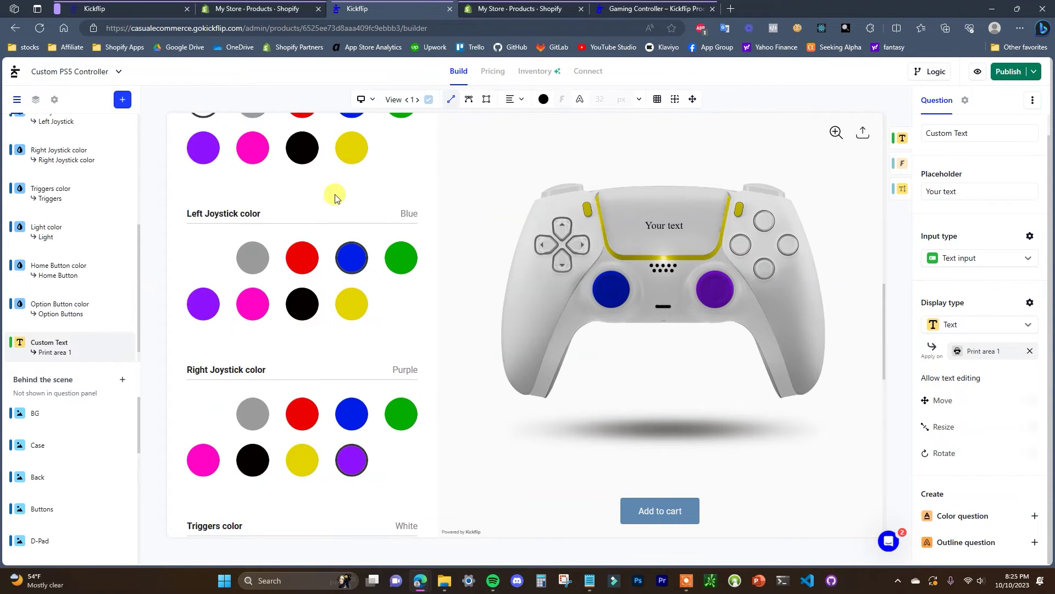
left_click(36, 99)
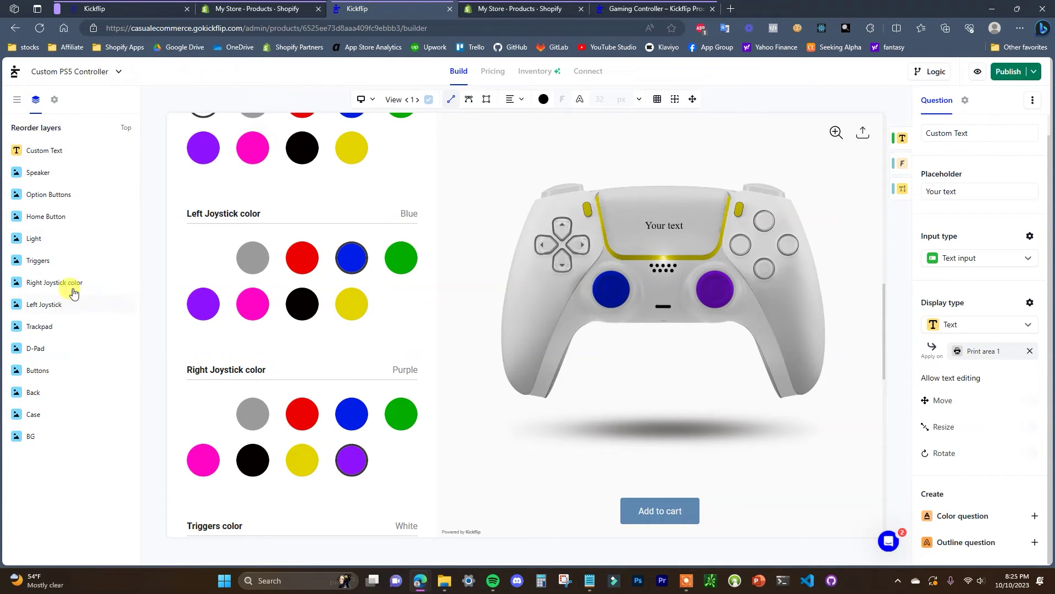
left_click(16, 99)
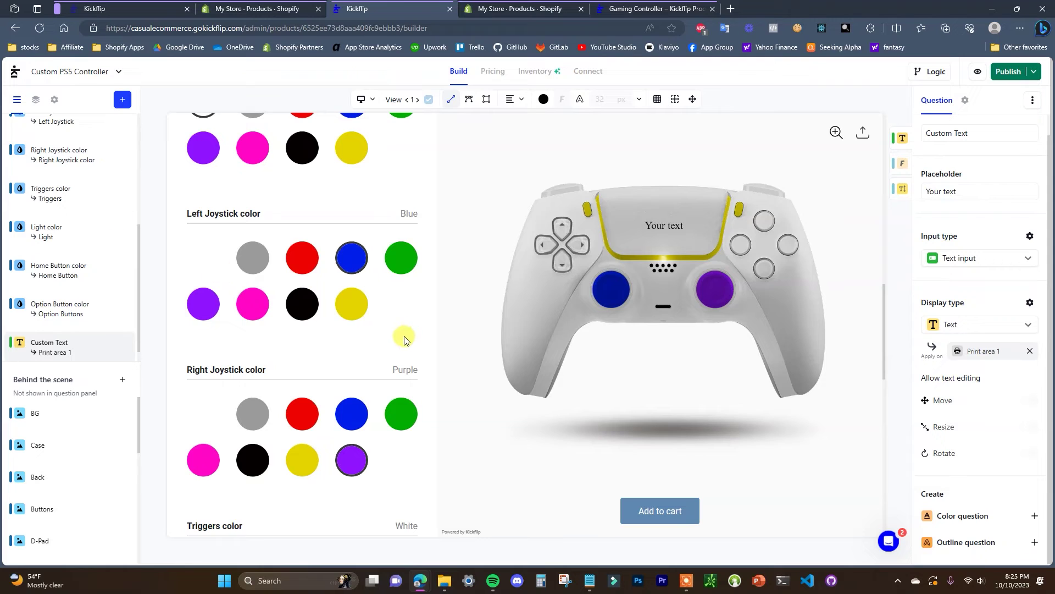
- Set the Custom PS5 Controller's base price to $150 and check the Inventory page
left_click(491, 77)
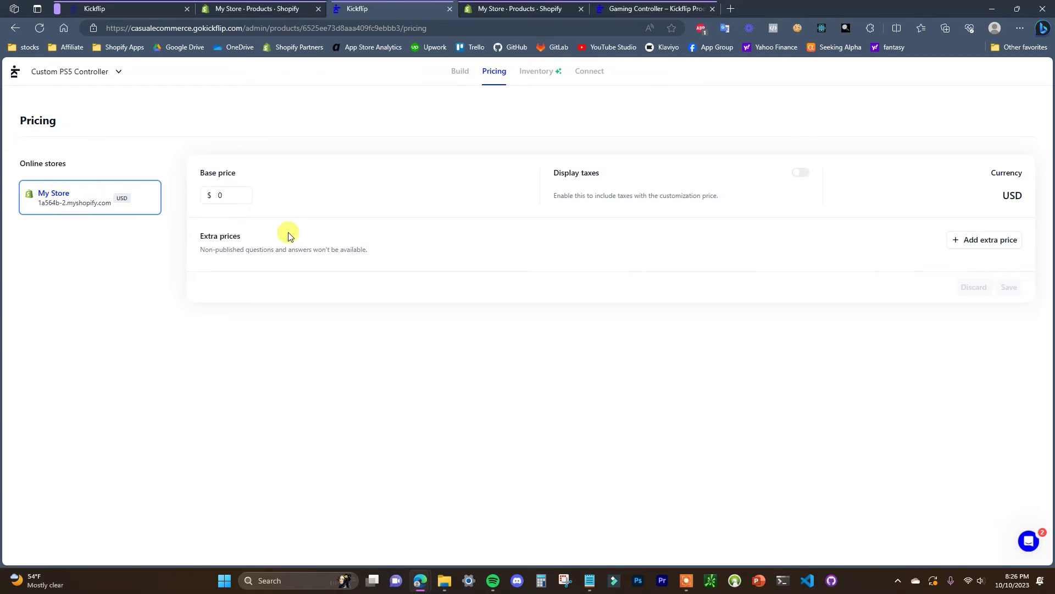
double_click(224, 195)
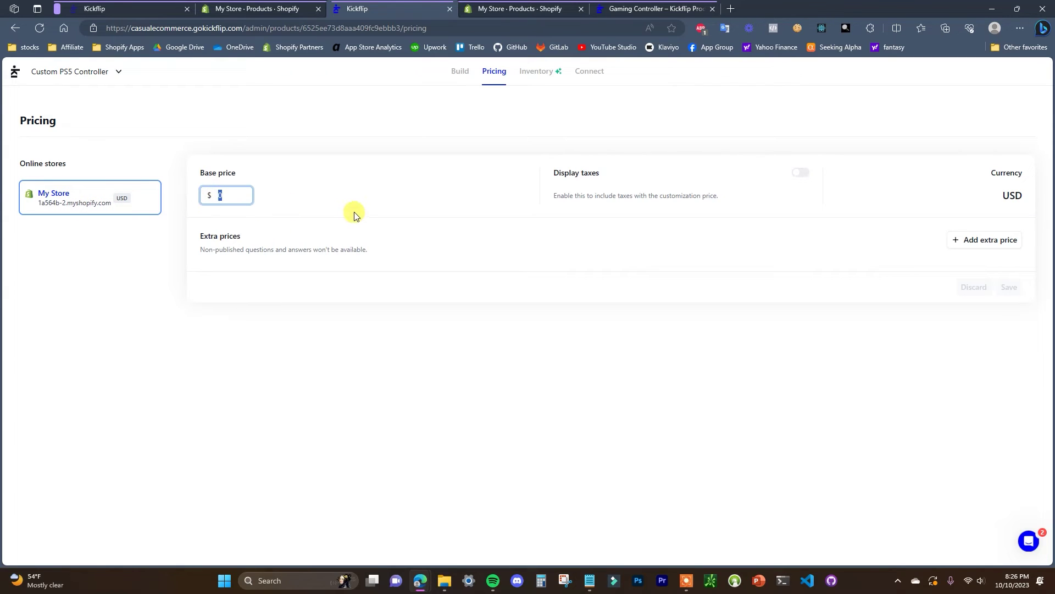
type("15")
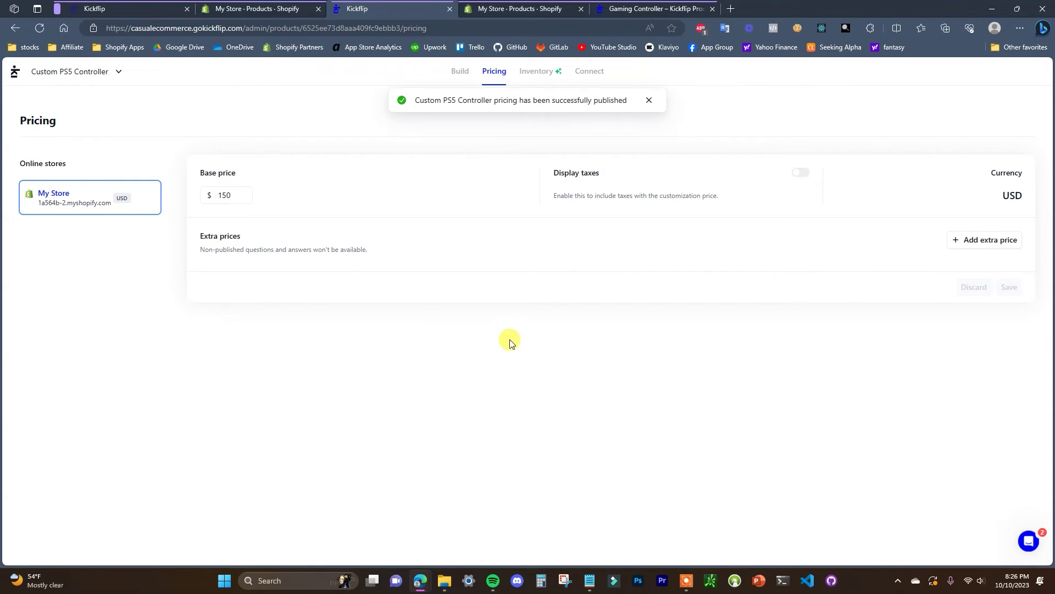
left_click(538, 77)
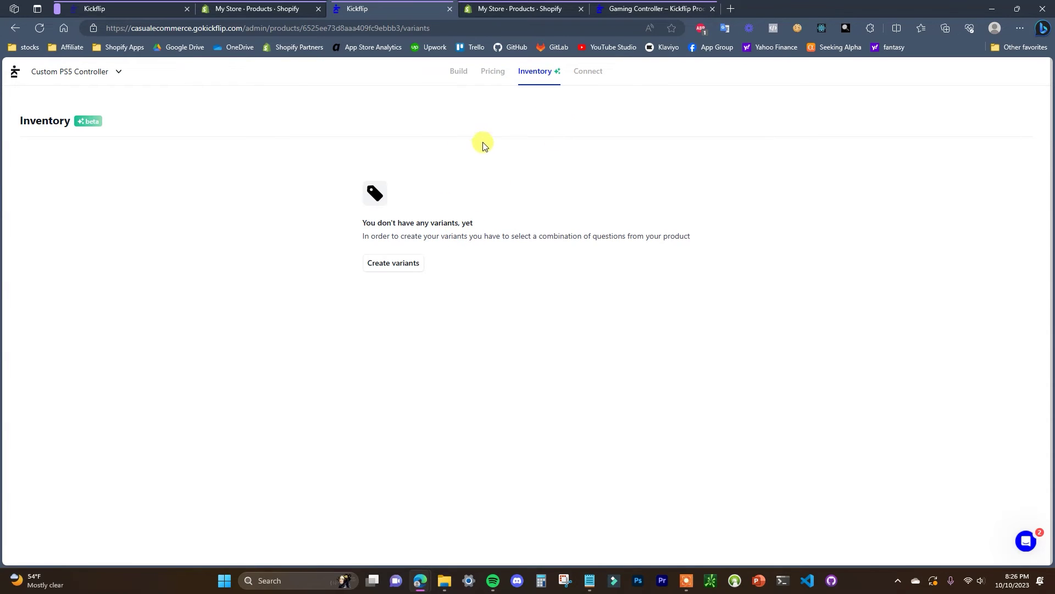
- Open the Connect page and follow the link to the matching Custom PS5 Controller product in Shopify
left_click(590, 83)
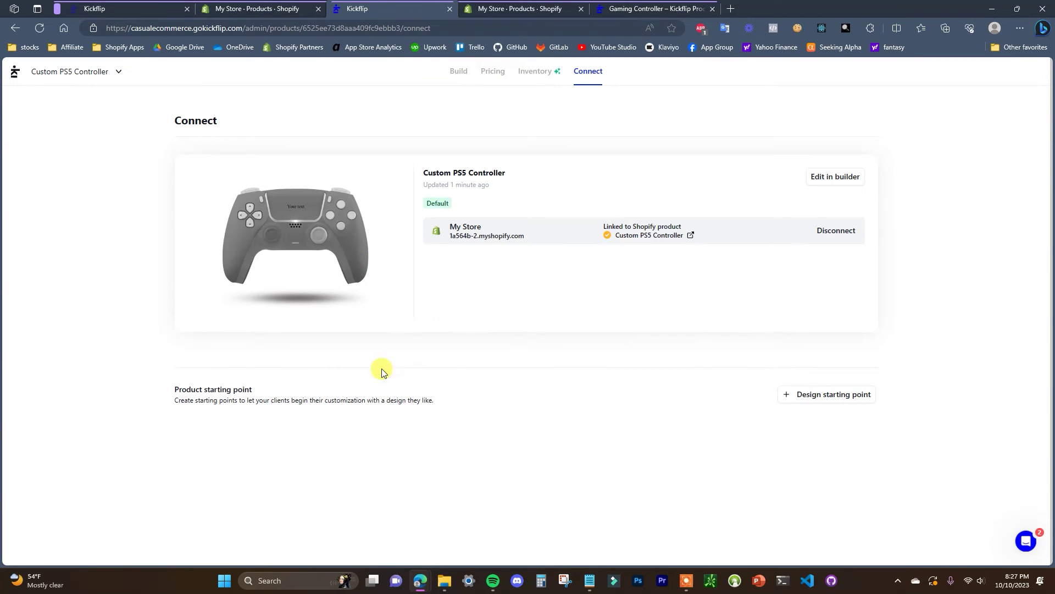
left_click(691, 236)
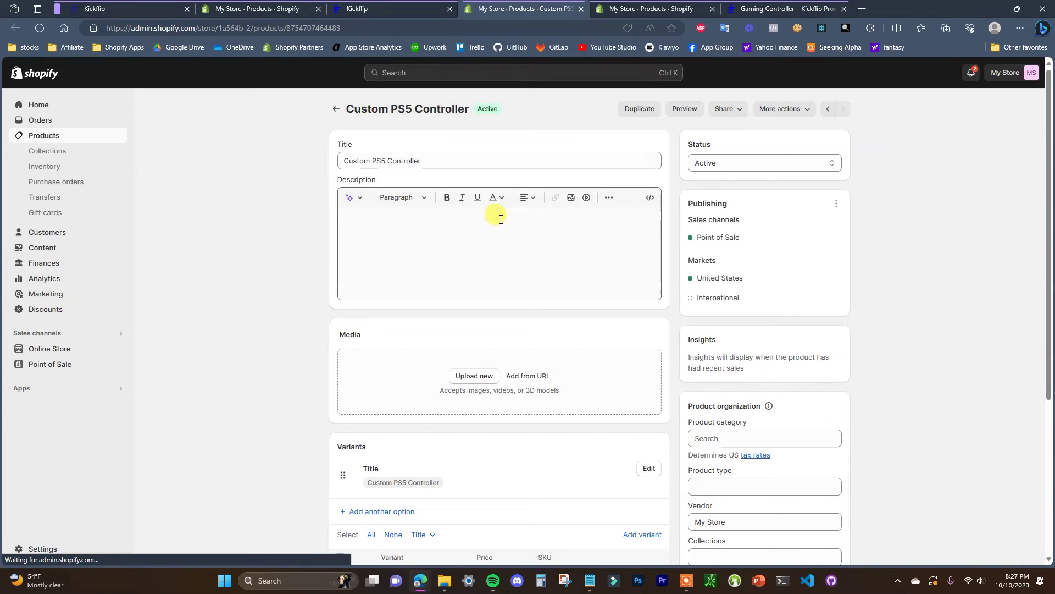
- Upload 'controller full' as the Shopify product's media image
scroll(492, 203, "down", 2)
scroll(471, 155, "up", 2)
scroll(471, 155, "down", 2)
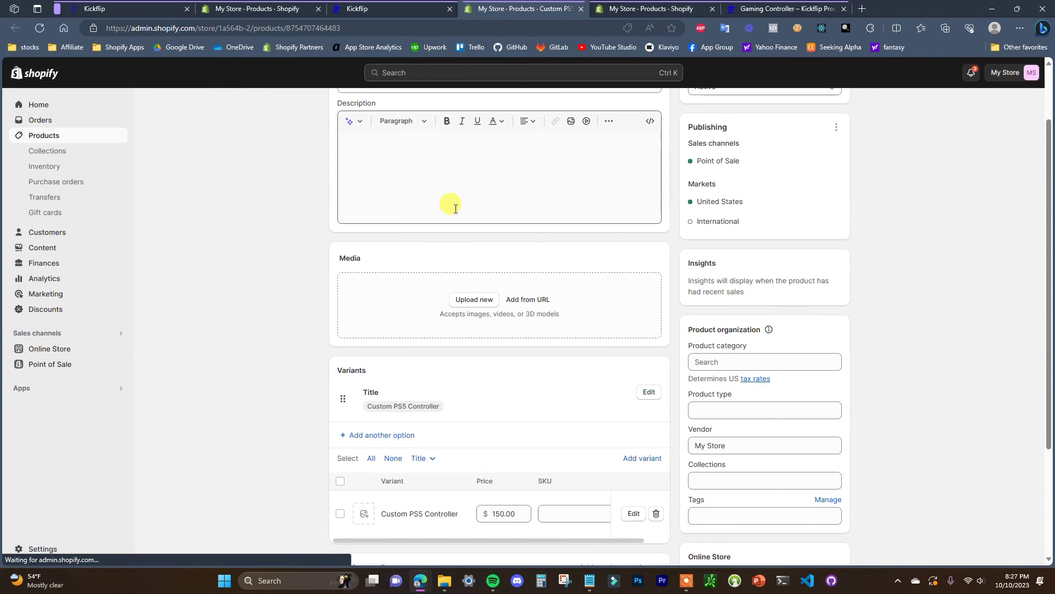
left_click(482, 301)
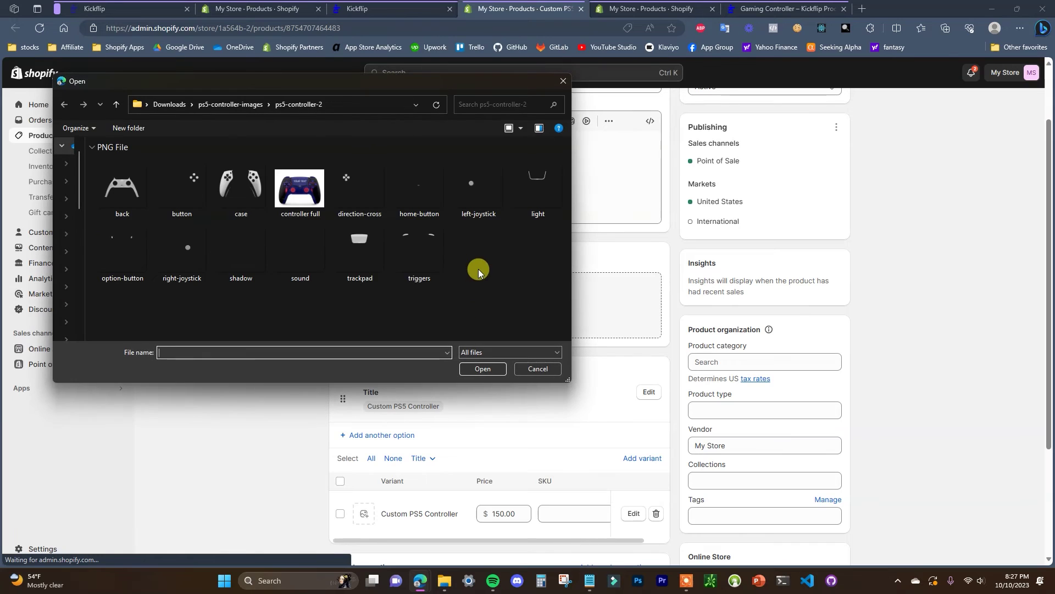
left_click(303, 201)
double_click(304, 201)
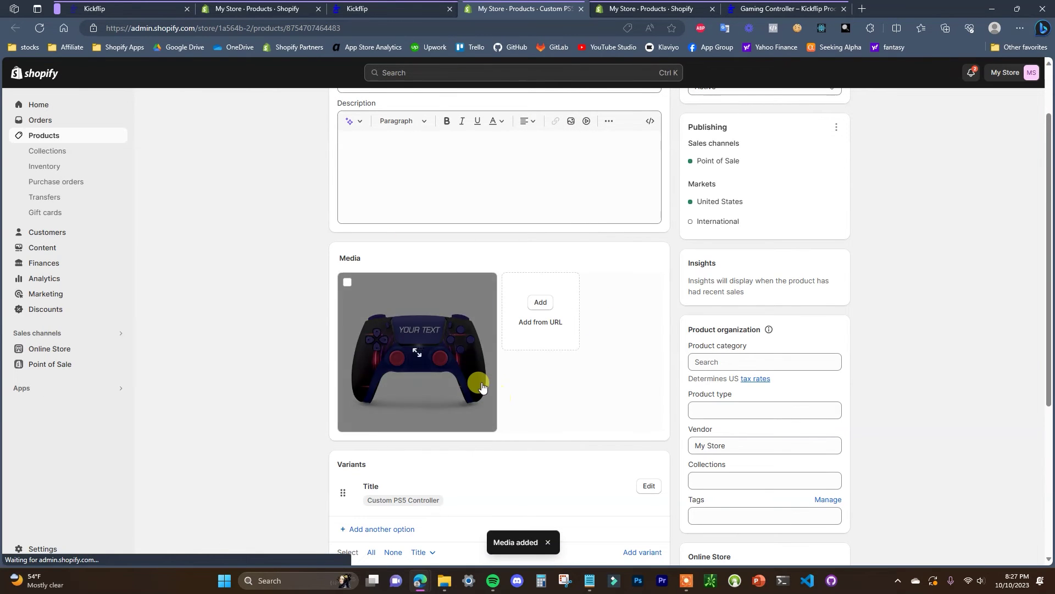
- Add the Online Store sales channel, save the product, and return to Kickflip's Connect page
scroll(461, 396, "up", 2)
scroll(418, 374, "down", 4)
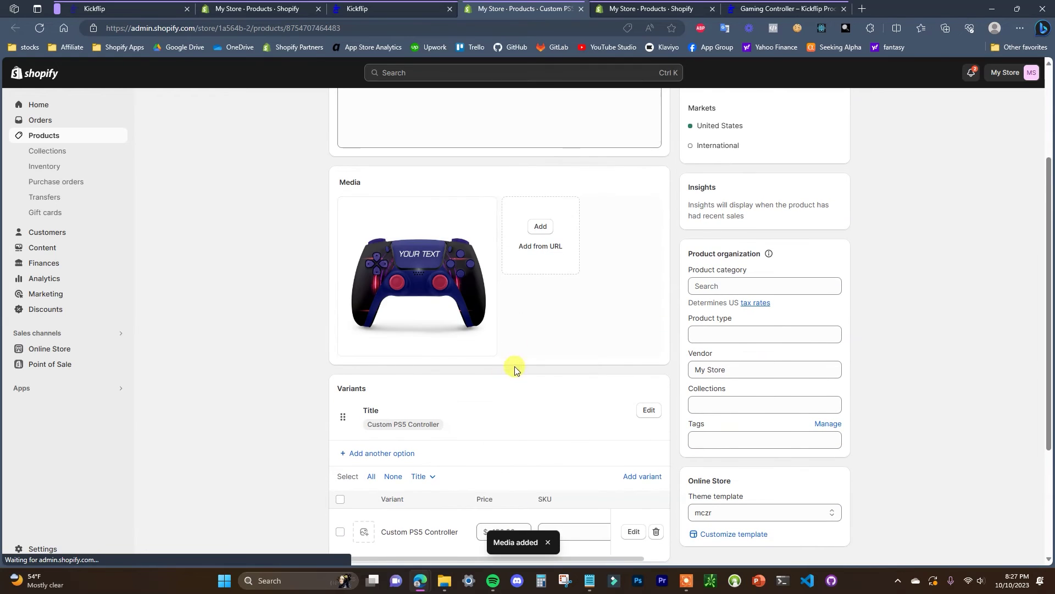
scroll(513, 368, "down", 4)
scroll(528, 394, "up", 6)
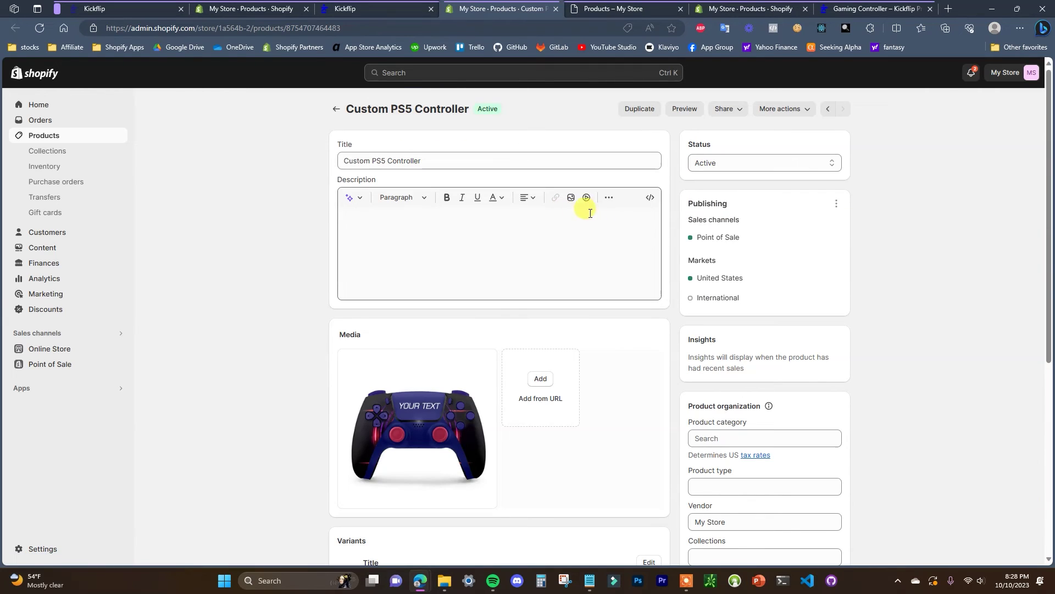
left_click(834, 206)
left_click(794, 230)
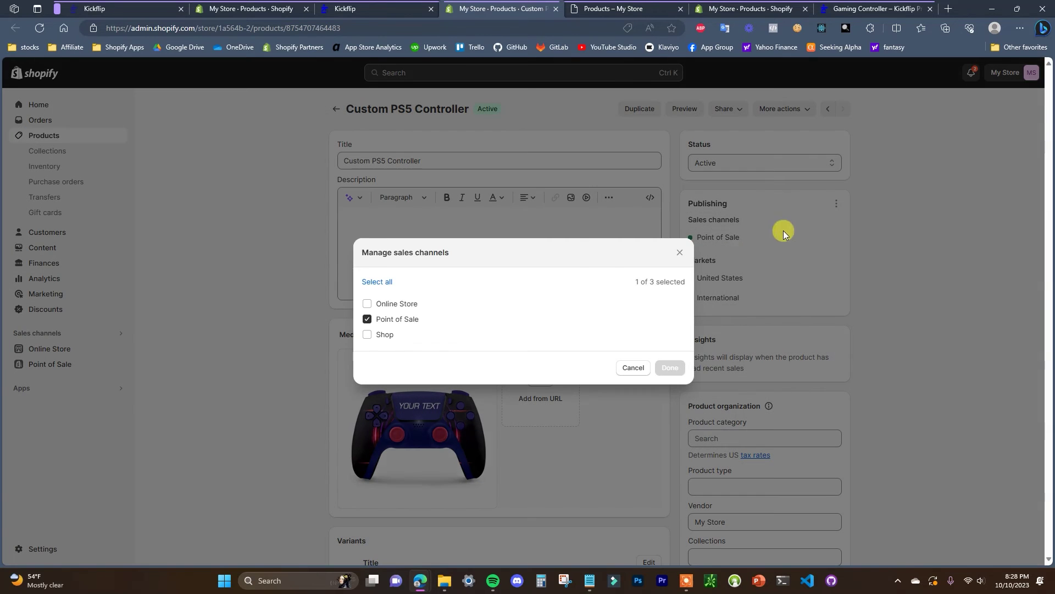
left_click(397, 307)
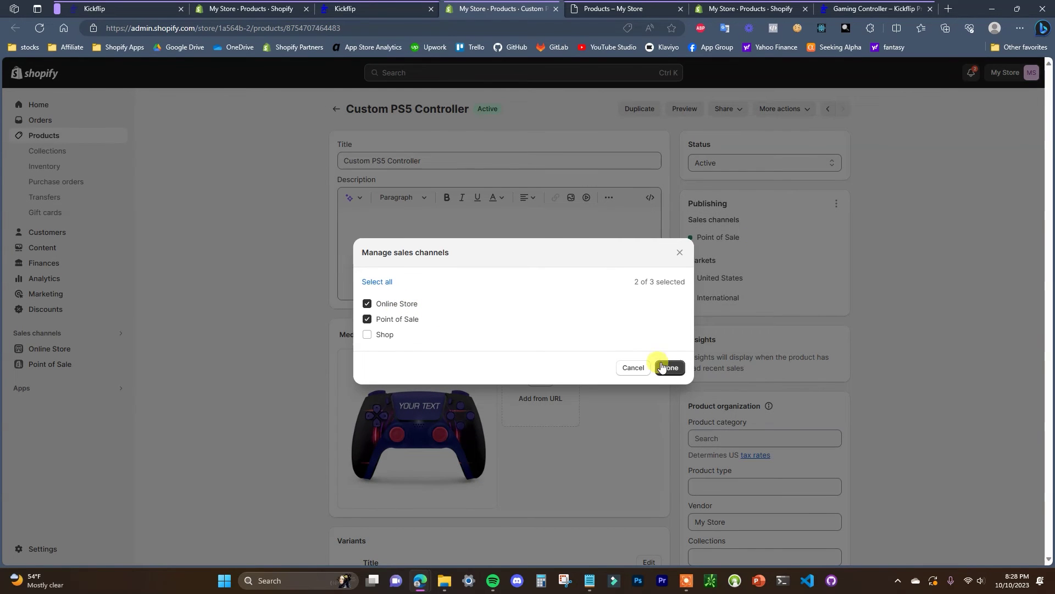
left_click(668, 366)
left_click(831, 72)
key("ctrl+shift+Tab")
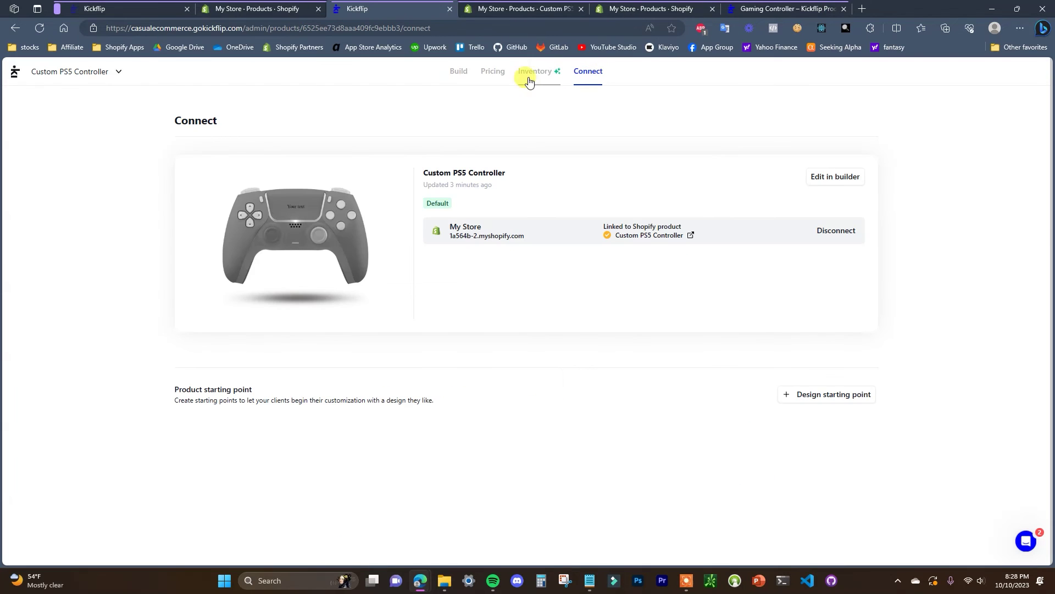
- Publish the customizer draft from the Build tab and view the product on the live storefront
left_click(459, 76)
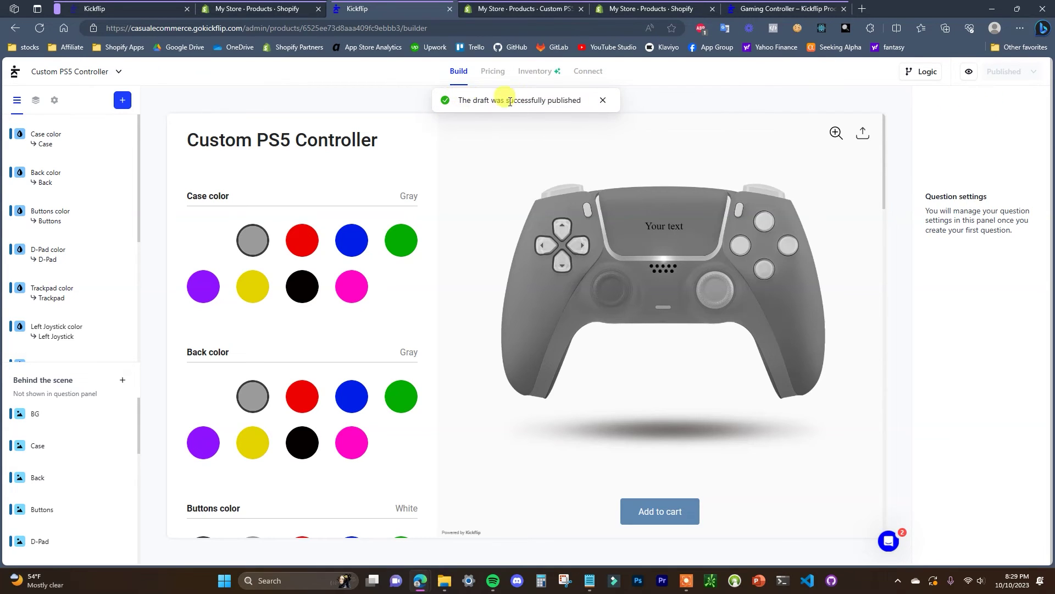
left_click(563, 7)
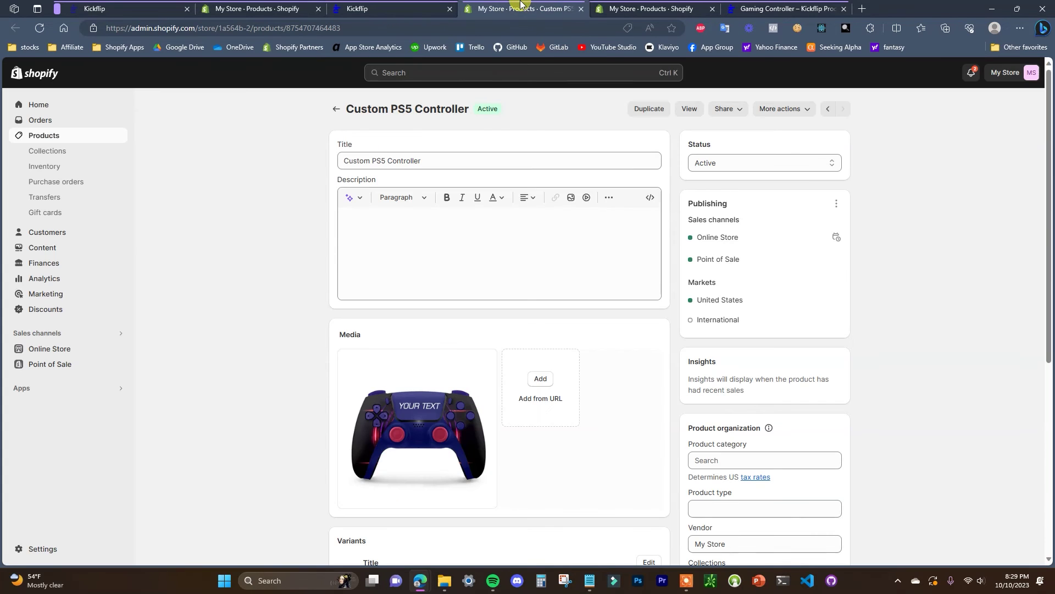
left_click(687, 108)
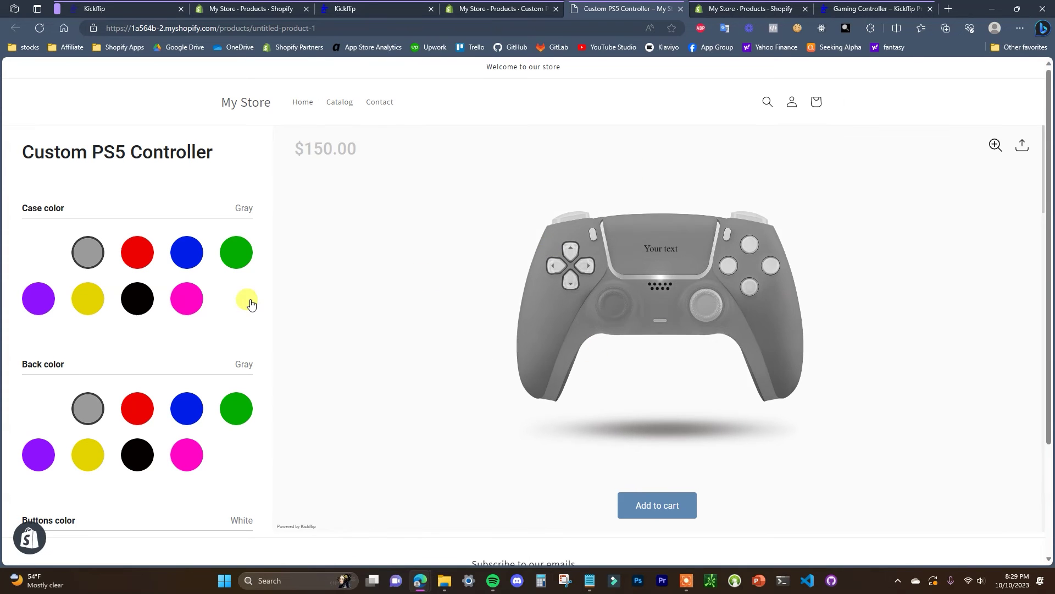
- Try a red case, red back and yellow buttons in the storefront customizer
left_click(136, 254)
left_click(149, 419)
scroll(144, 395, "down", 4)
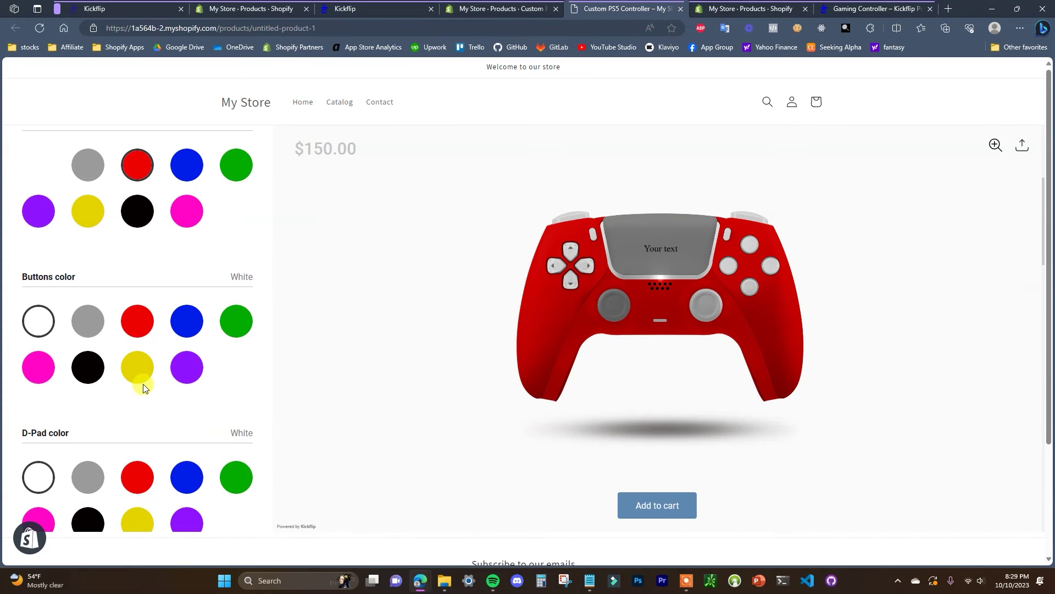
left_click(141, 382)
scroll(151, 443, "down", 6)
scroll(165, 417, "up", 10)
- Find the Custom PS5 Controller at $150.00 in the storefront catalog, then return to Kickflip
left_click(342, 104)
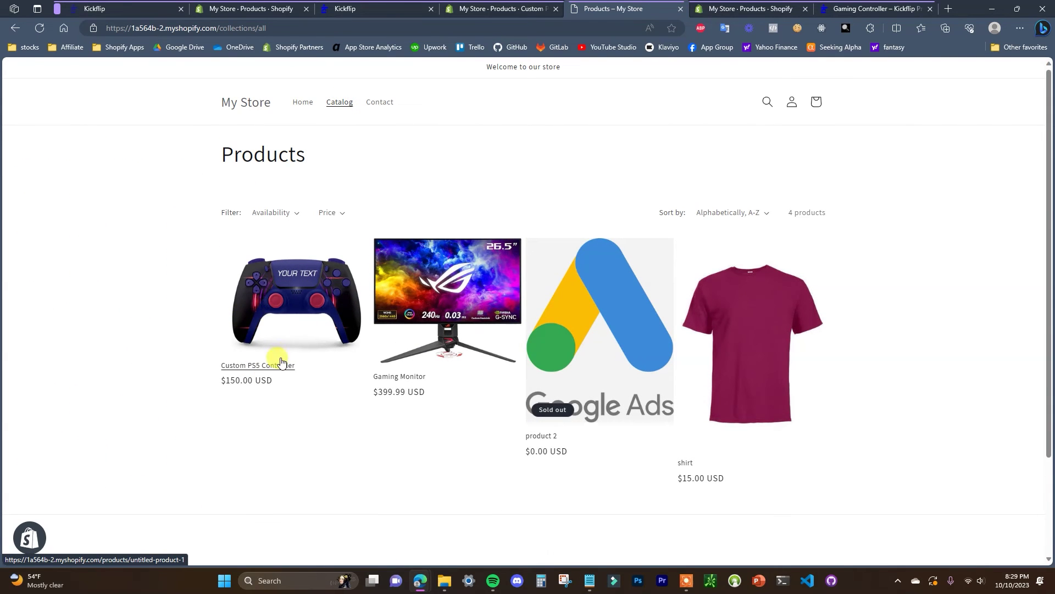
left_click(259, 369)
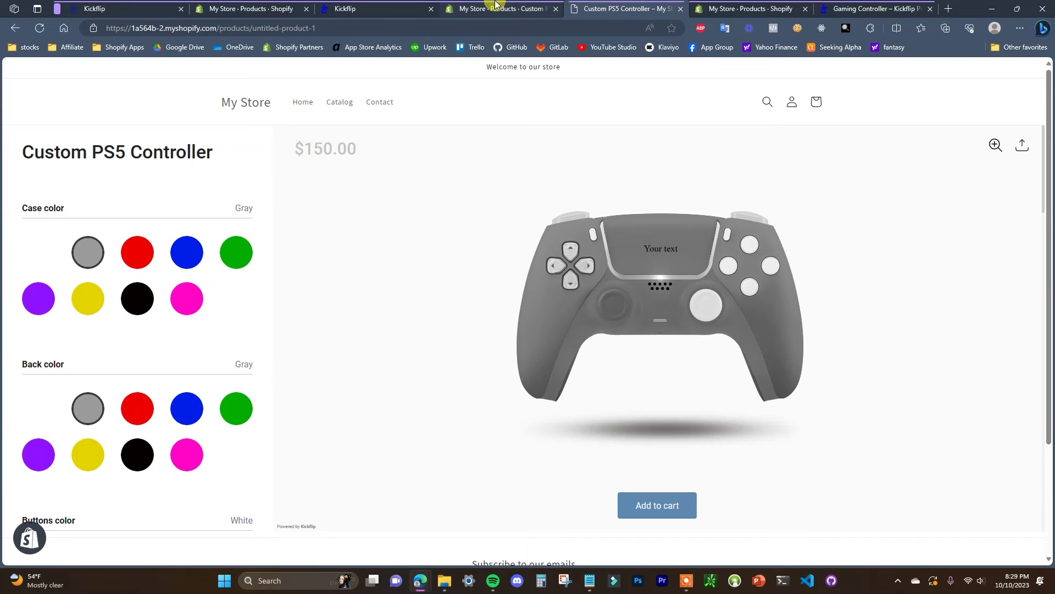
left_click(402, 6)
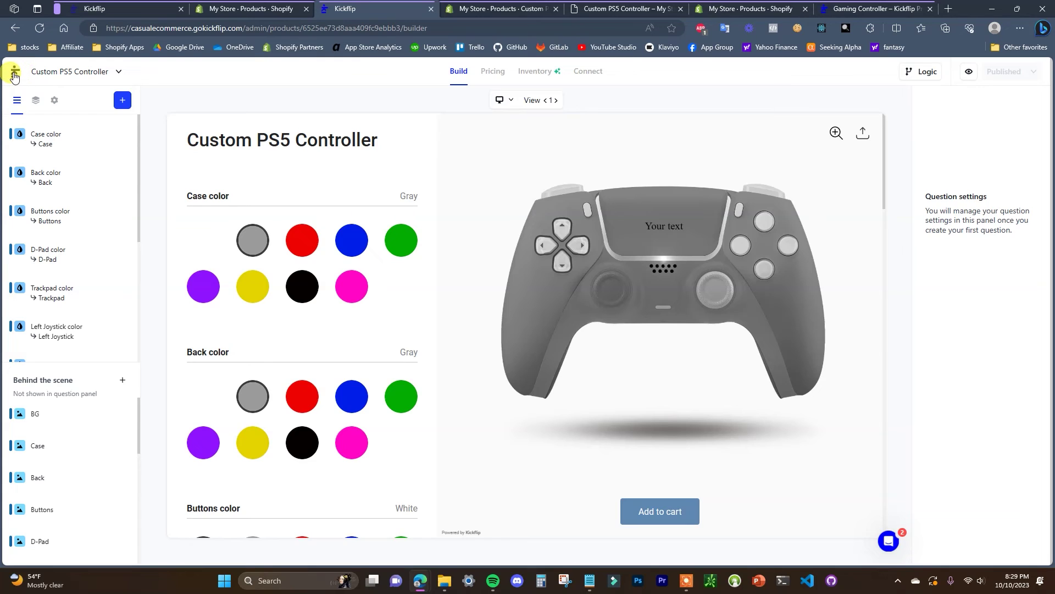
- Open the Custom PS5 Controller's theme editor and browse the available customizer themes
left_click(15, 77)
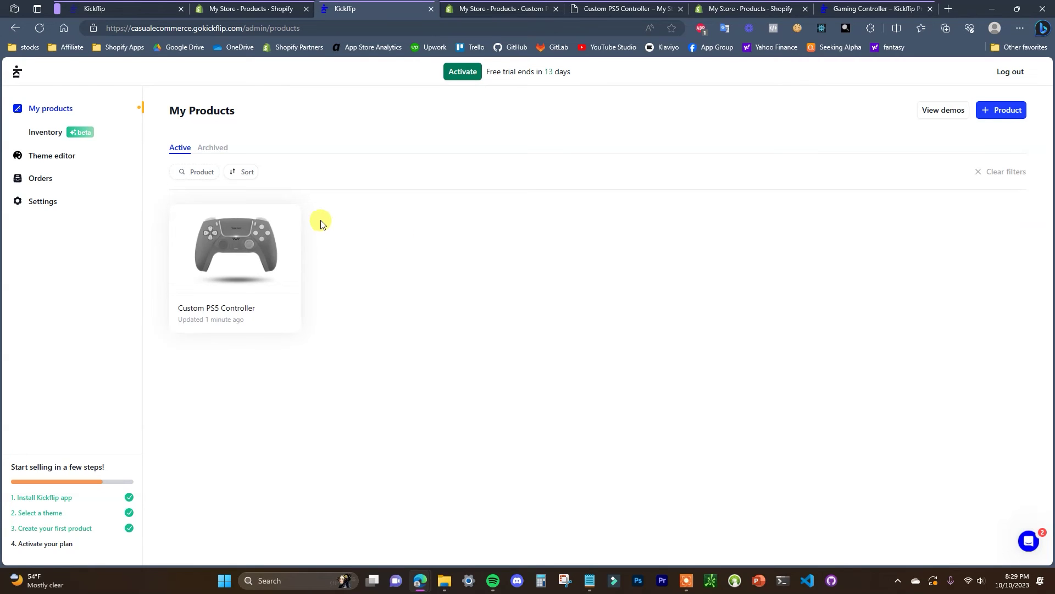
left_click(64, 157)
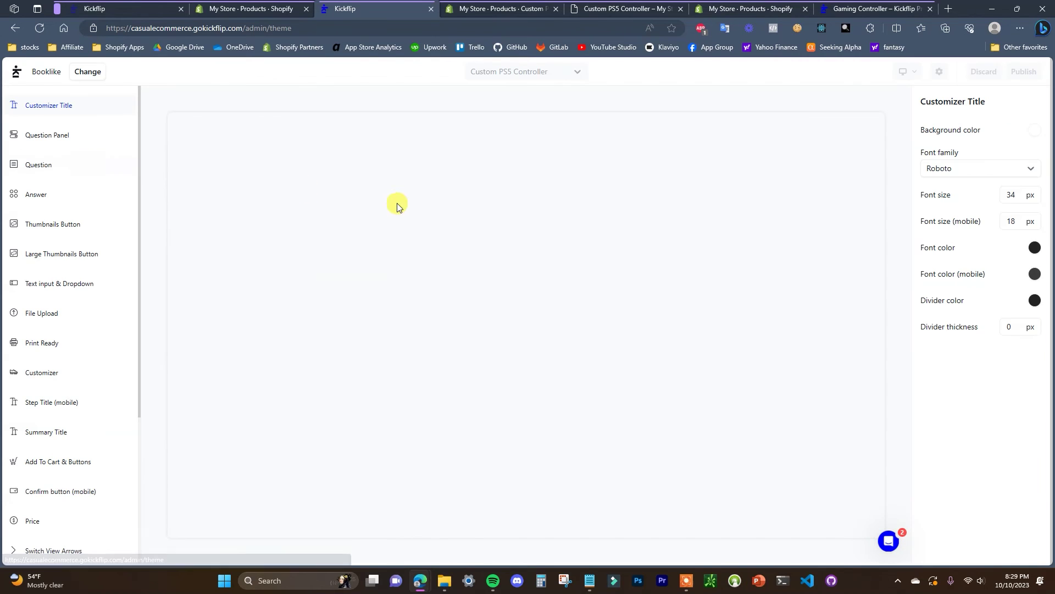
left_click(98, 77)
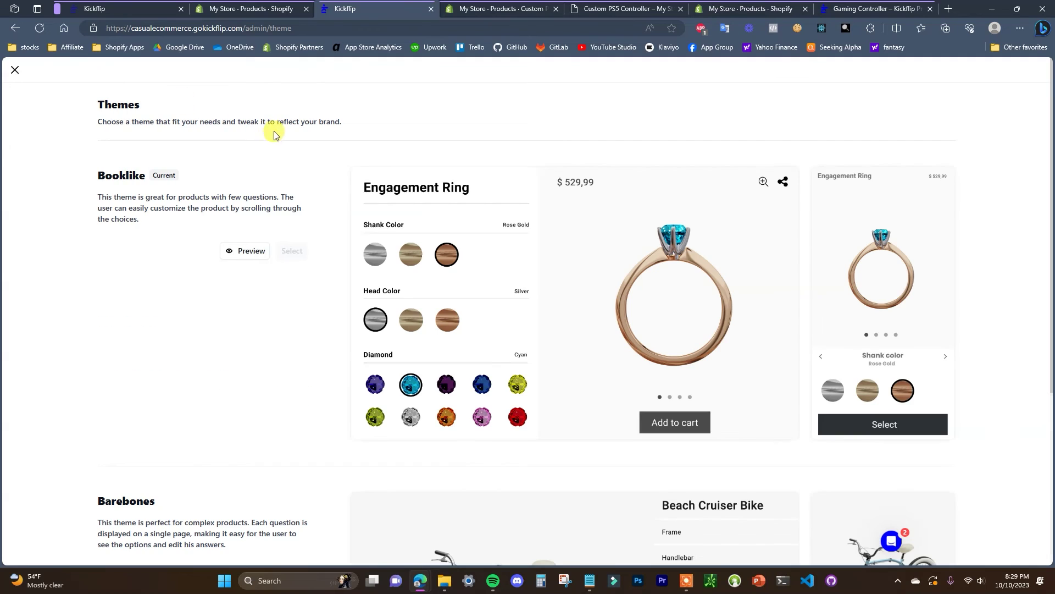
scroll(667, 205, "down", 3)
scroll(641, 188, "up", 2)
scroll(538, 267, "down", 3)
scroll(572, 415, "up", 4)
scroll(260, 232, "down", 2)
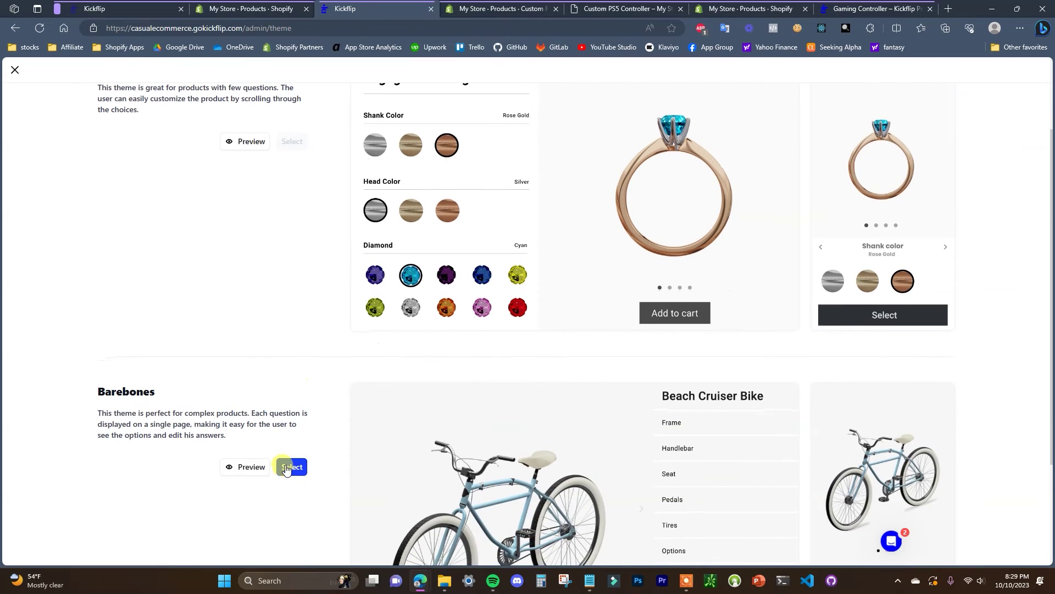
- Preview the Barebones theme, then close the theme choices, keeping Booklike
left_click(247, 467)
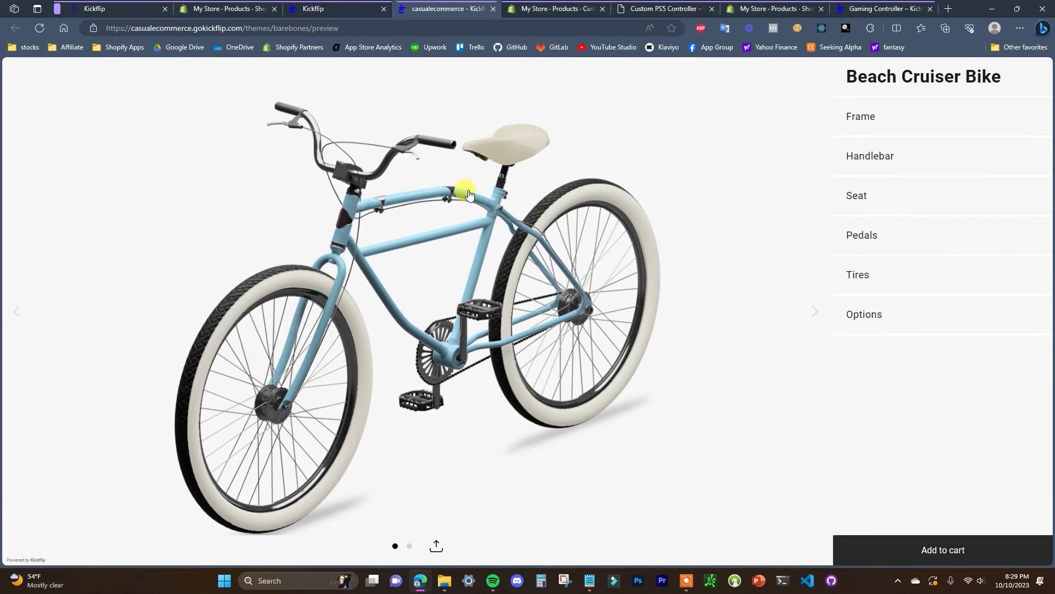
key("ctrl+w")
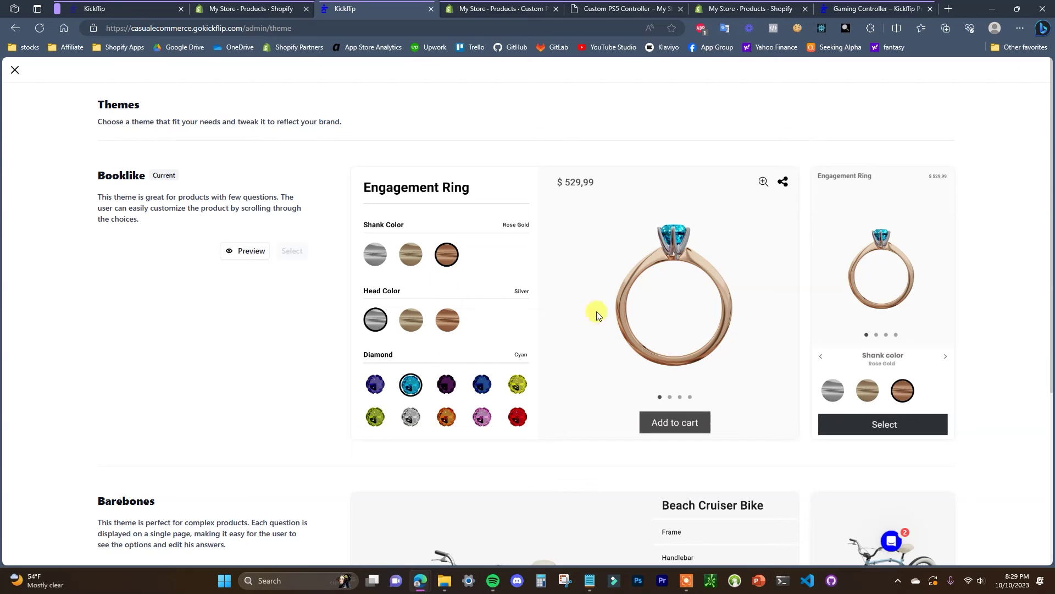
scroll(263, 264, "down", 4)
scroll(294, 275, "up", 2)
scroll(275, 291, "up", 2)
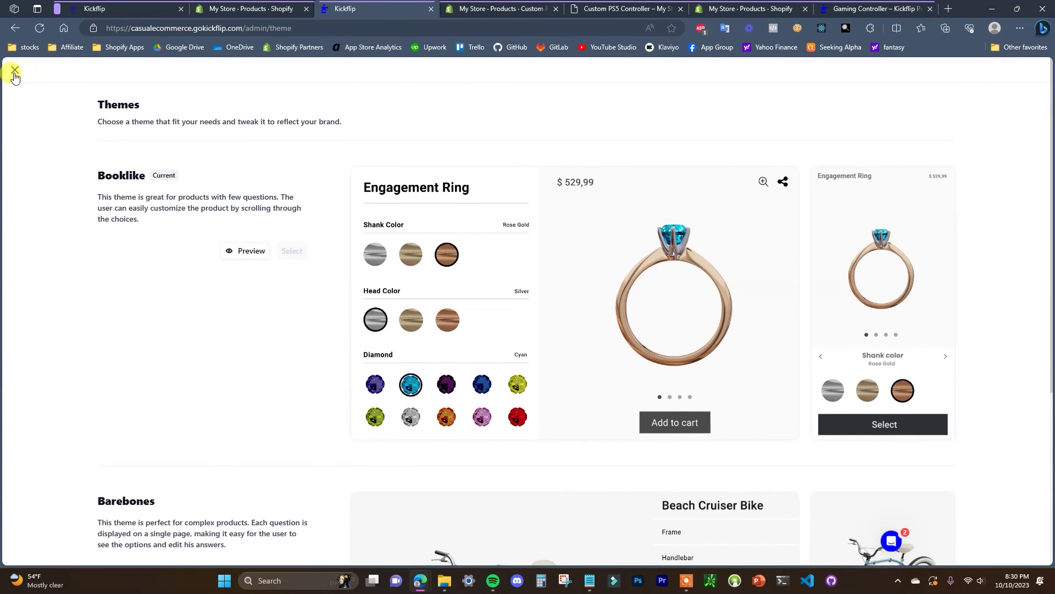
left_click(14, 71)
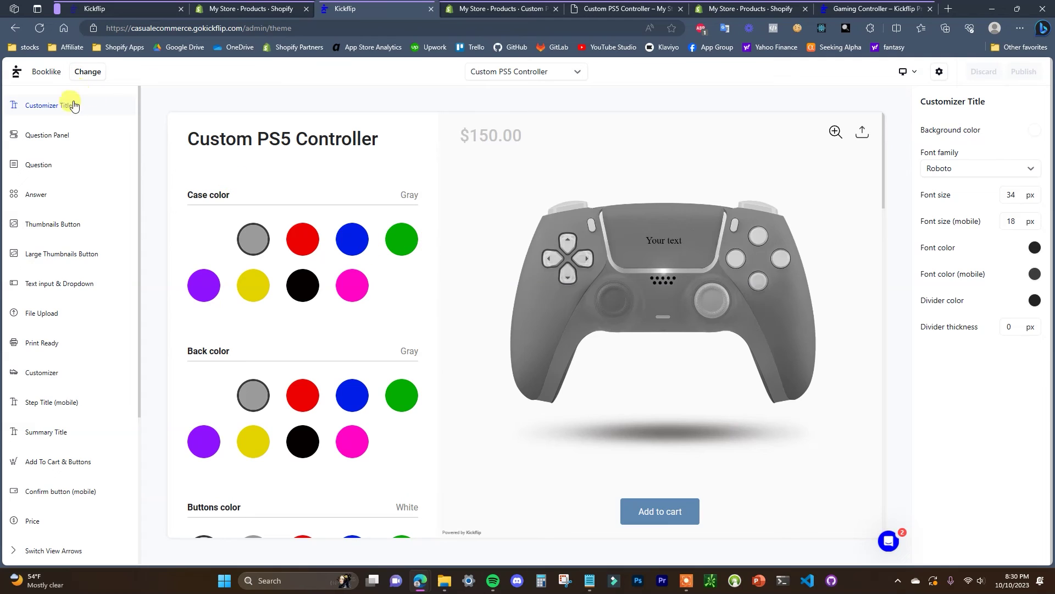
- Review the Question Panel, Question, Thumbnails Button, Answer and Add To Cart styling settings
left_click(81, 136)
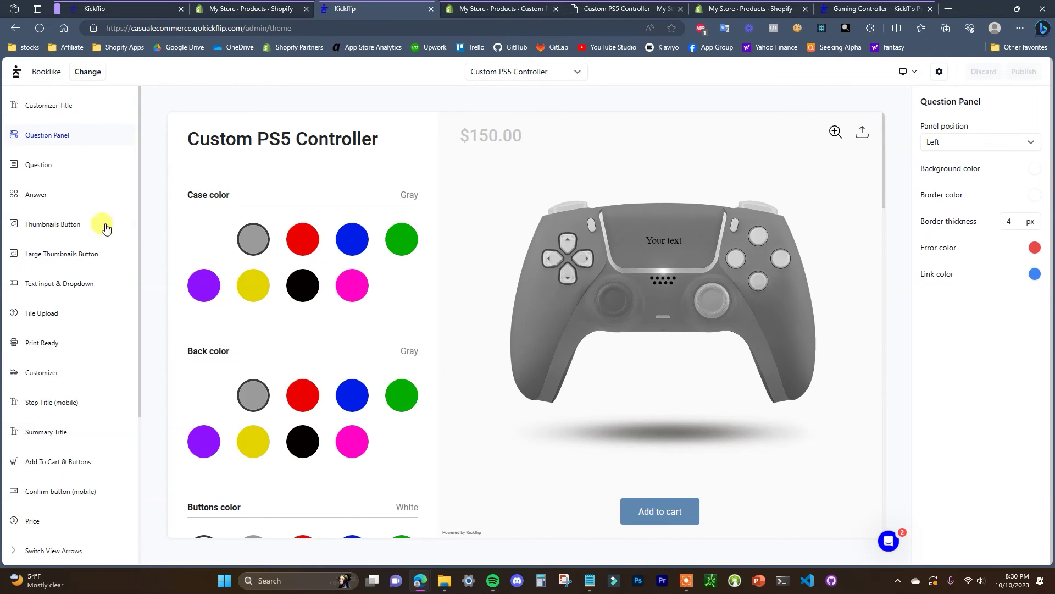
left_click(65, 164)
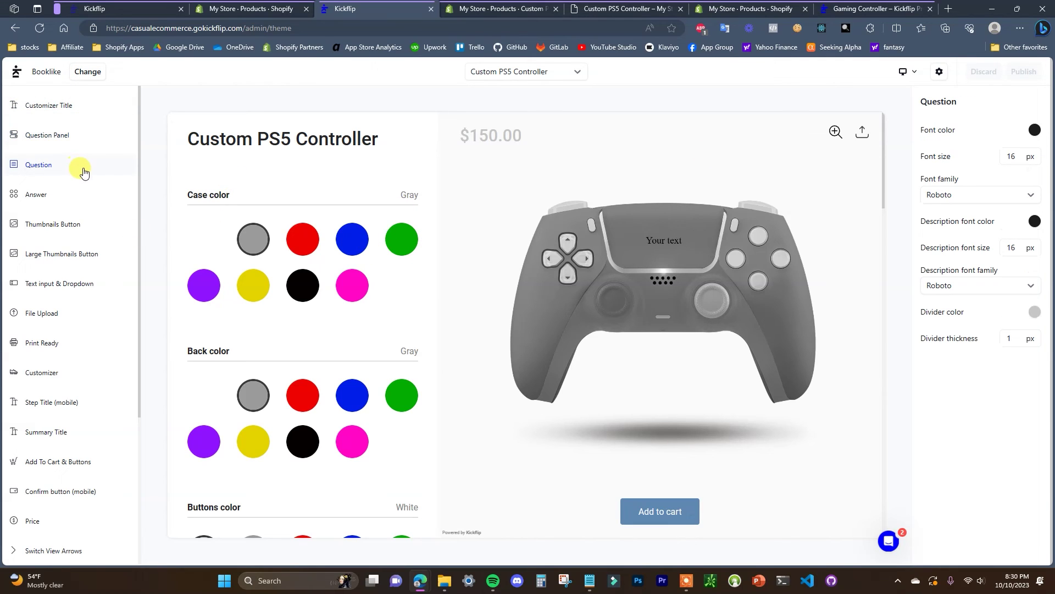
left_click(78, 223)
scroll(992, 418, "down", 1)
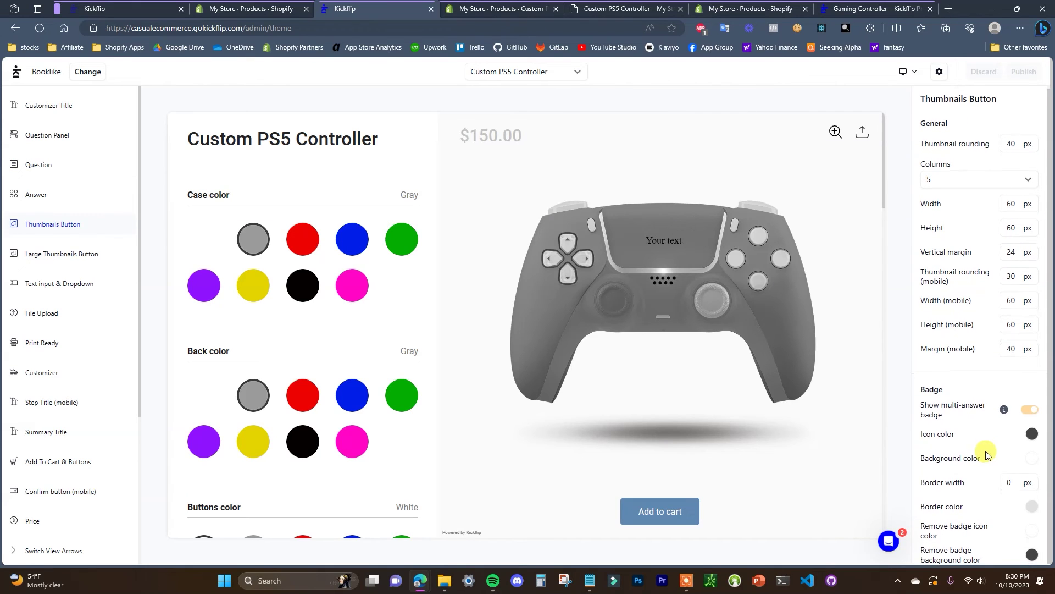
left_click(65, 197)
scroll(85, 363, "down", 2)
scroll(77, 457, "down", 3)
left_click(695, 503)
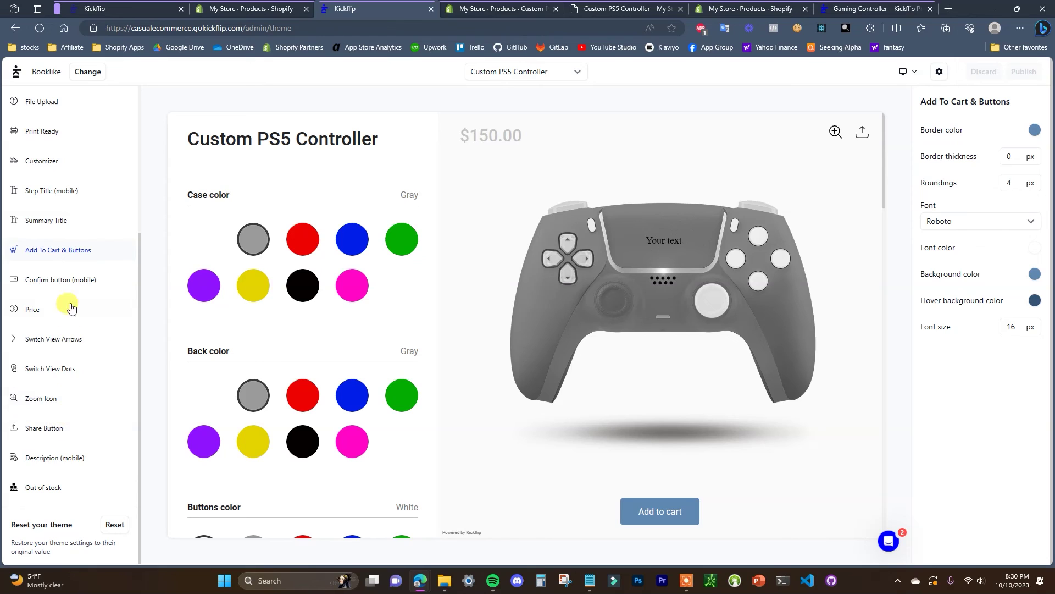
scroll(85, 379, "up", 1)
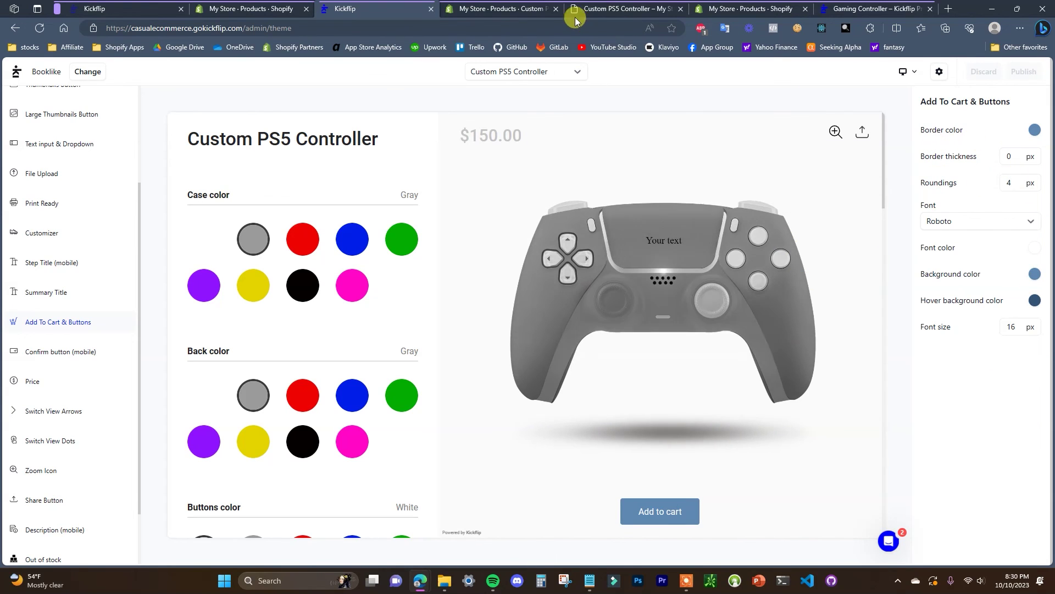
- Check the Shopify product tab, then leave the theme editor for Kickflip's settings
left_click(495, 9)
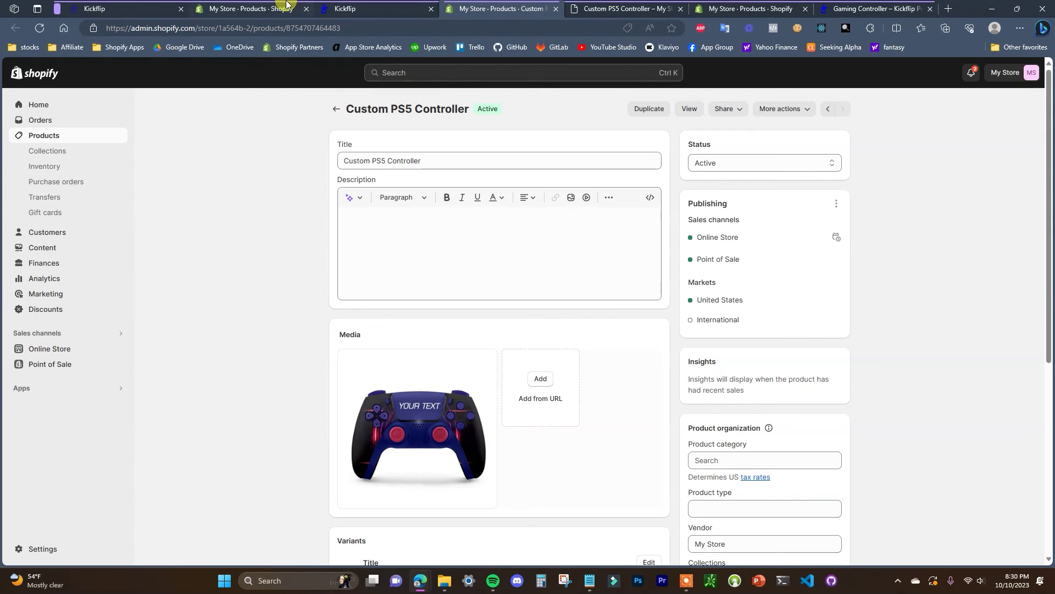
left_click(399, 6)
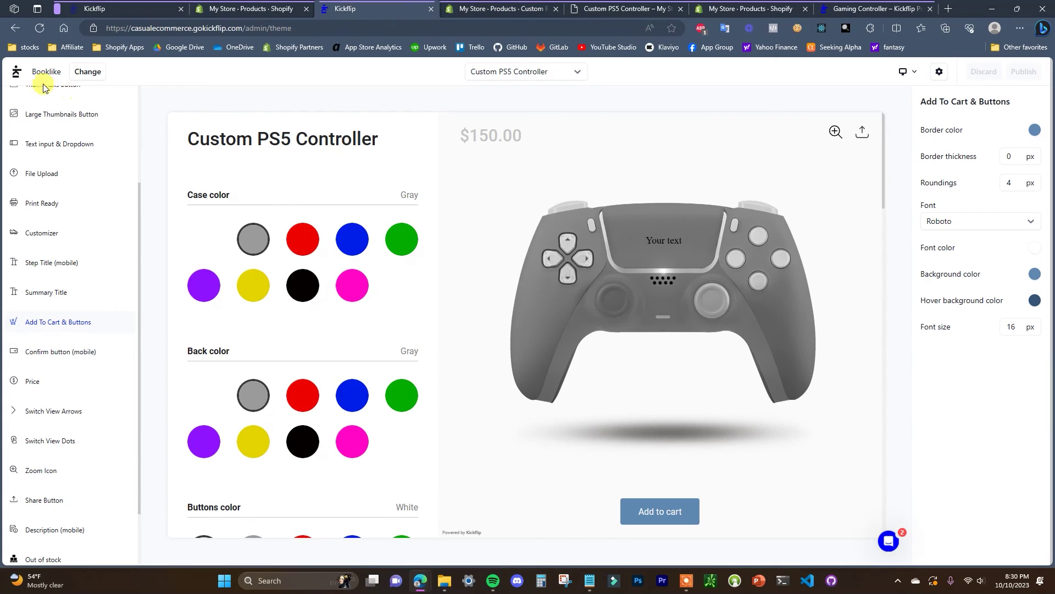
left_click(17, 74)
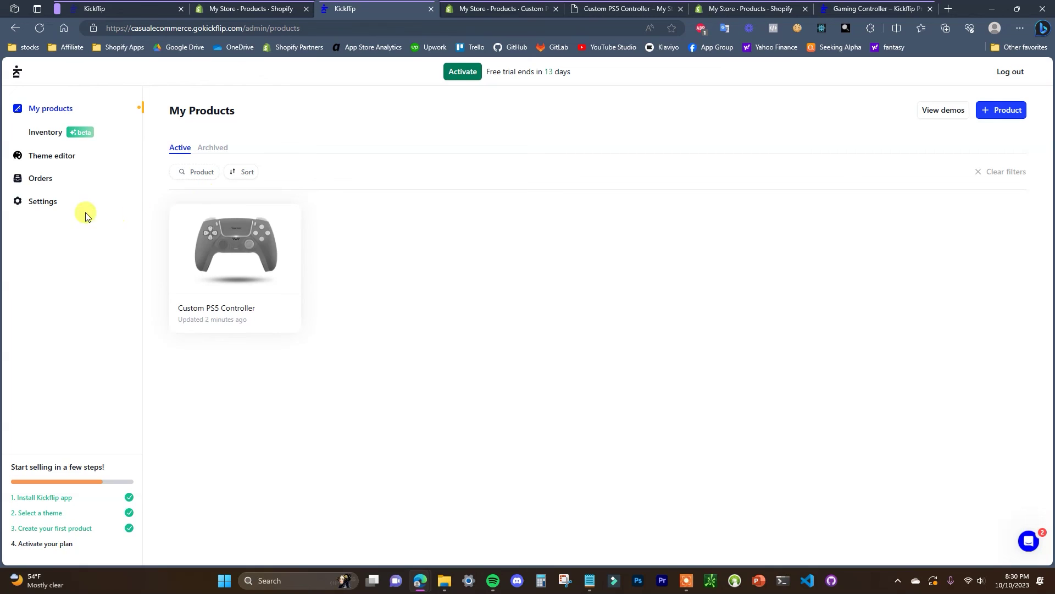
left_click(42, 201)
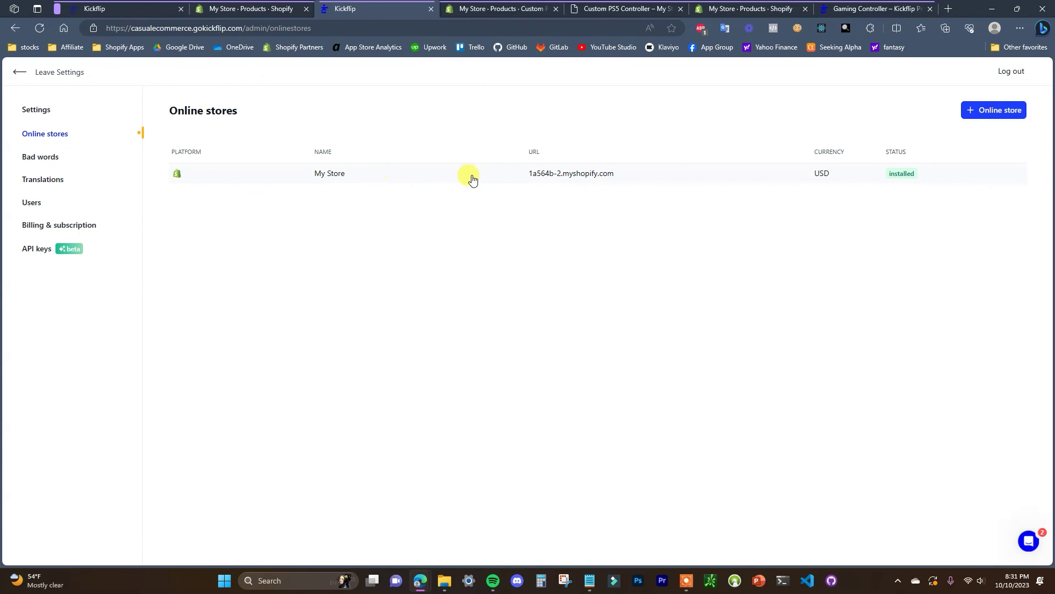
- Change My Store's Dawn theme customizer integration to the Customize button option
left_click(428, 178)
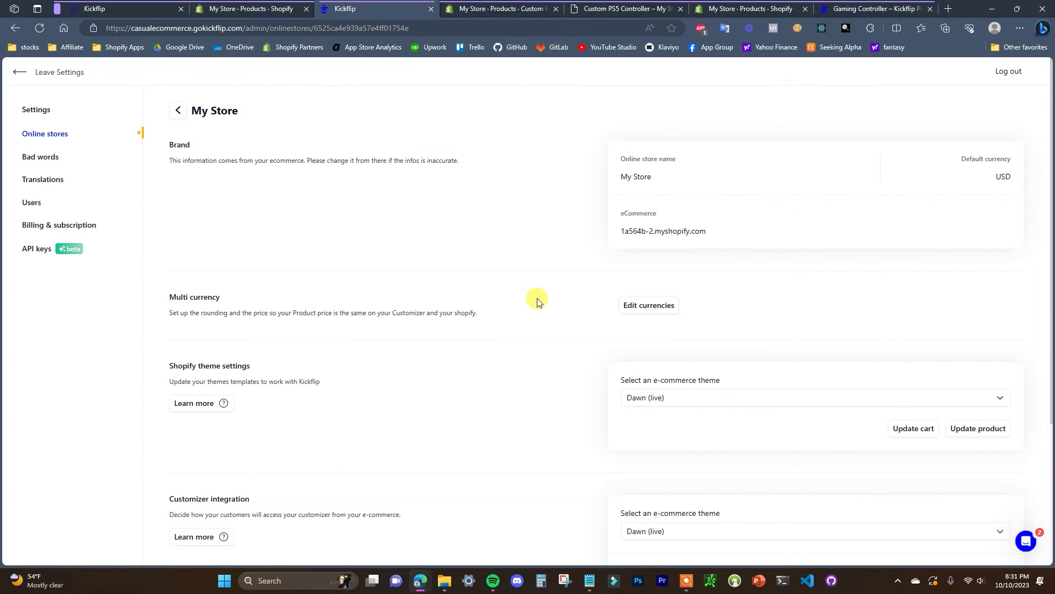
scroll(537, 302, "down", 3)
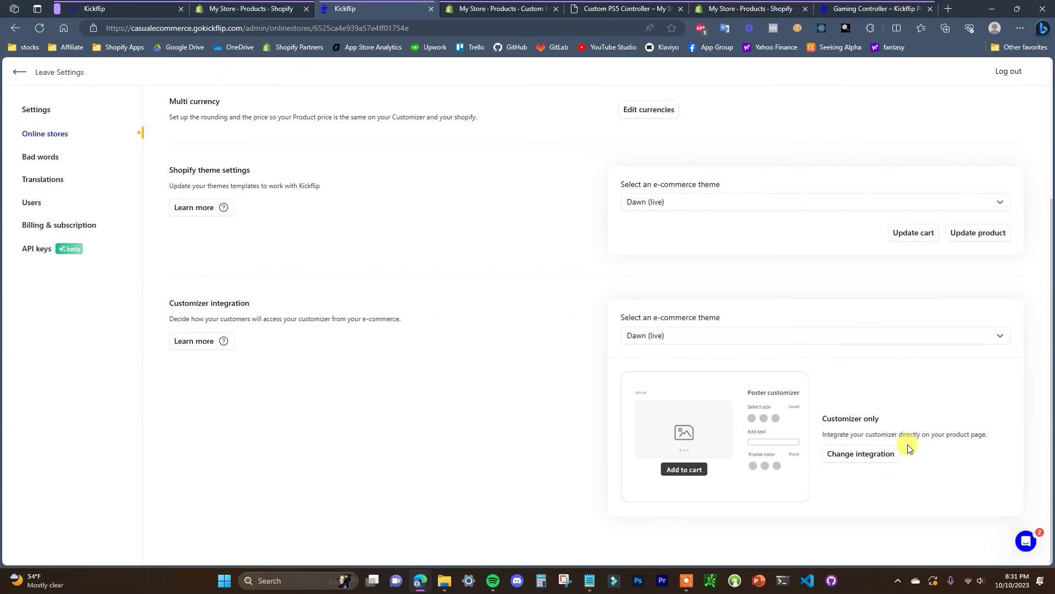
left_click_drag(837, 437, 988, 435)
left_click(929, 440)
left_click(860, 454)
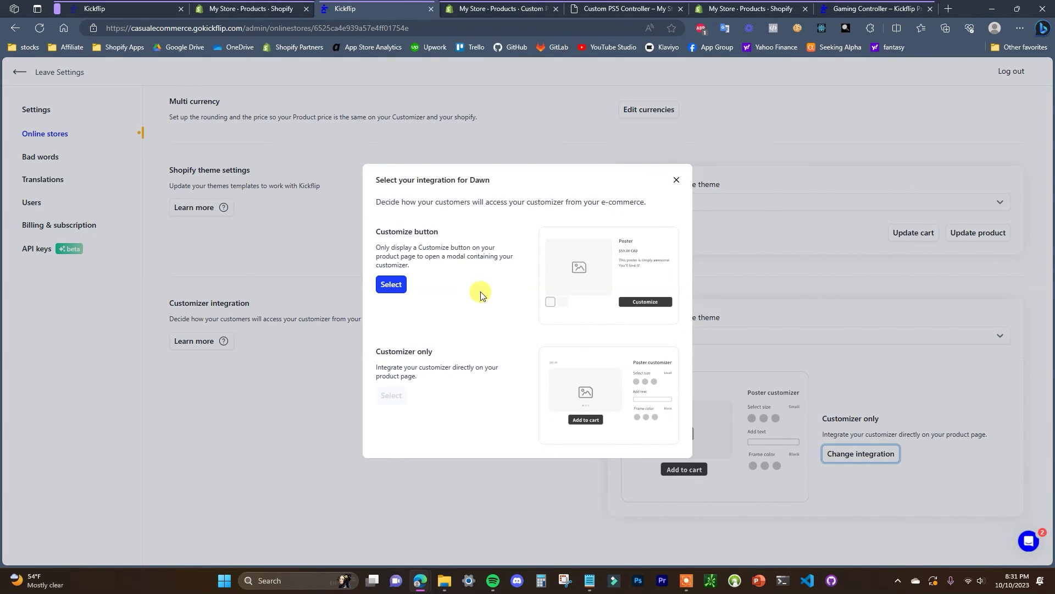
left_click(388, 285)
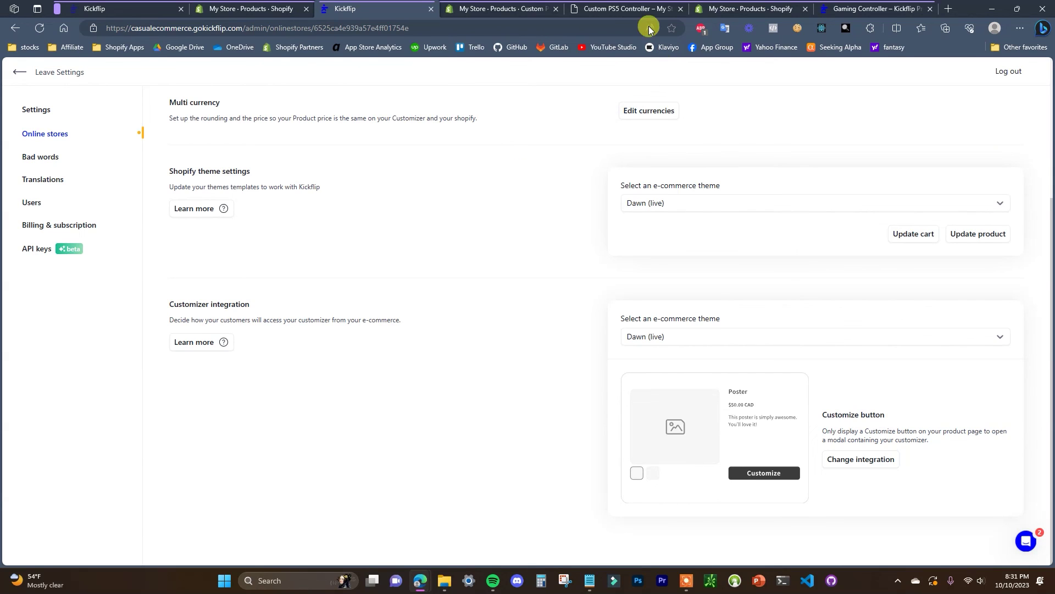
left_click(613, 6)
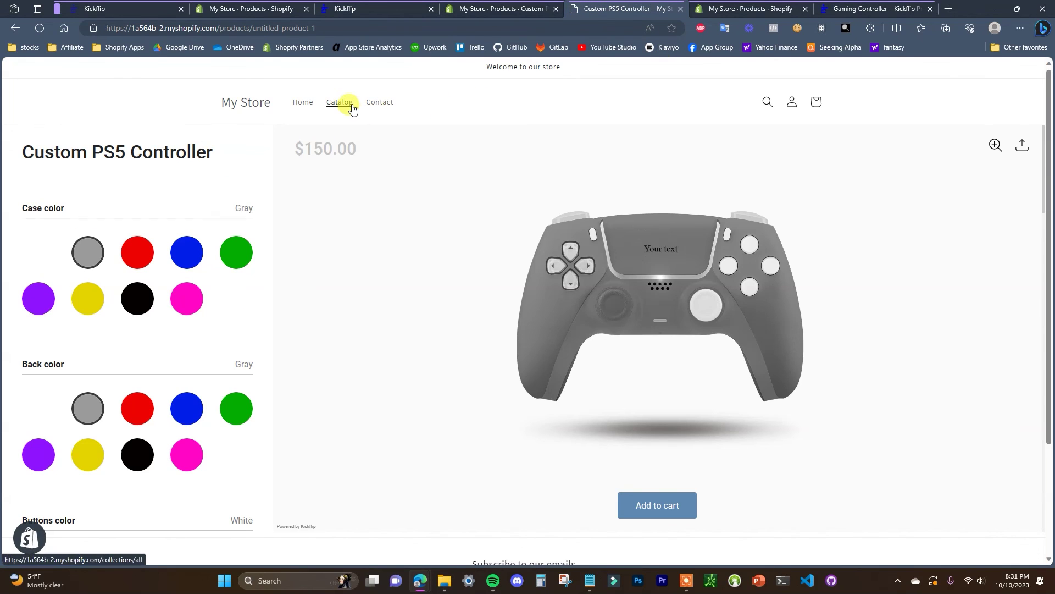
- Open the Custom PS5 Controller product page from the storefront Catalog
left_click(349, 107)
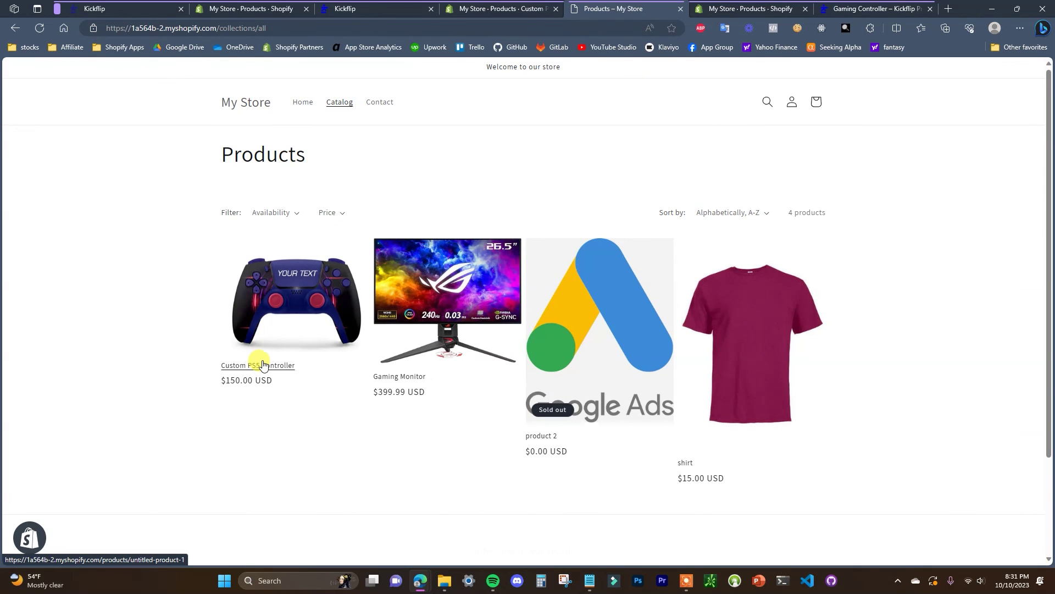
left_click(263, 365)
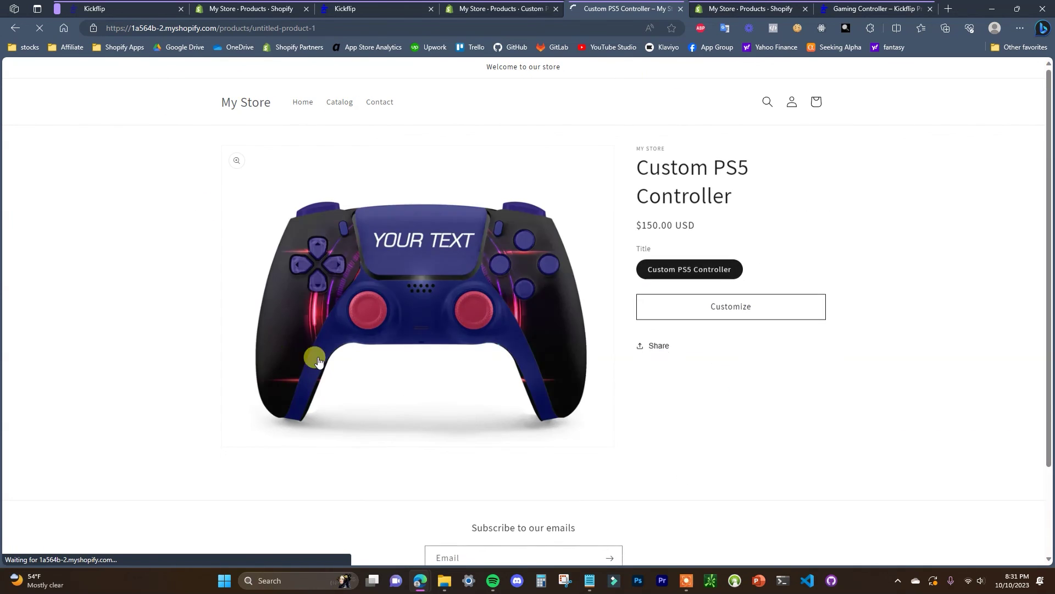
scroll(632, 371, "down", 3)
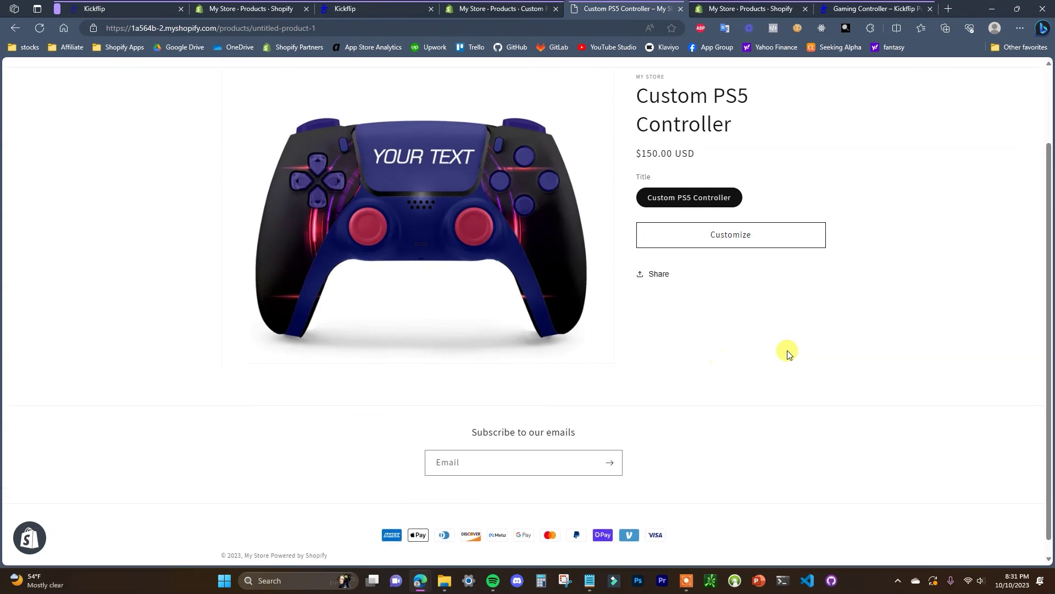
scroll(770, 357, "up", 3)
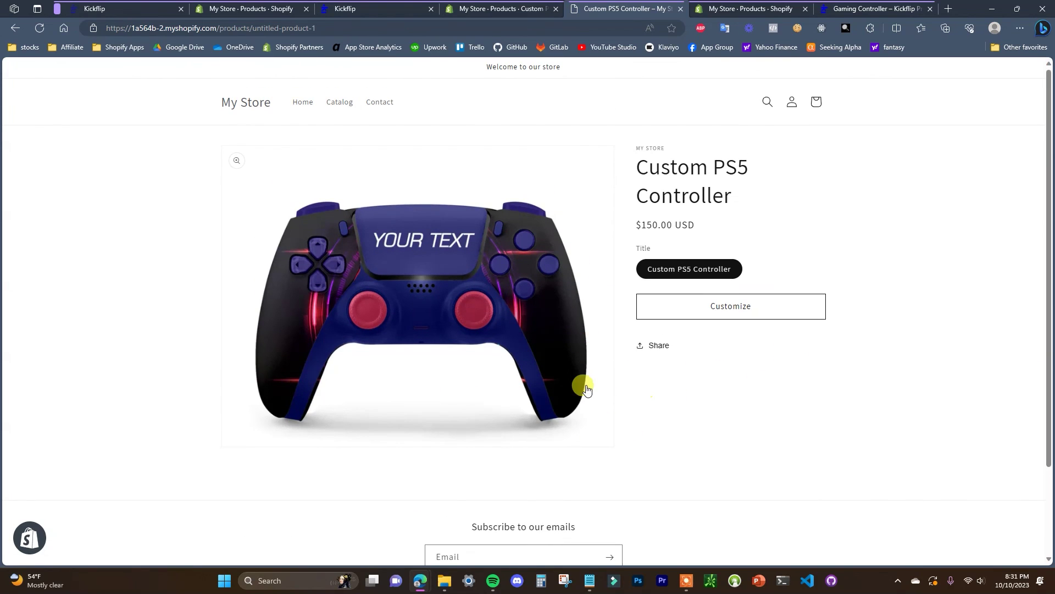
- Open the customizer modal with the Customize button twice, close it, and return to Kickflip
left_click(776, 311)
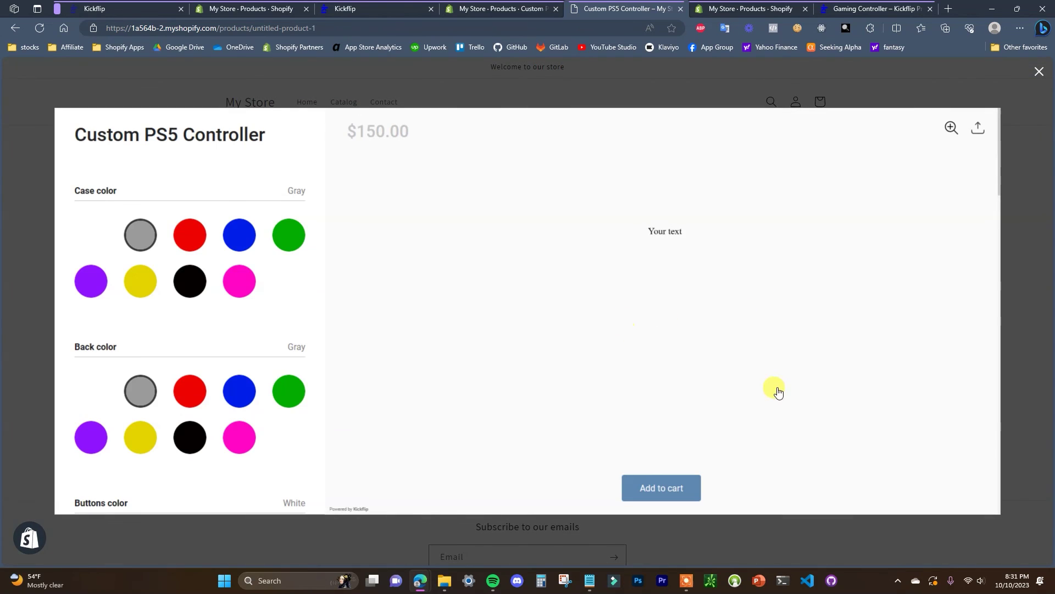
scroll(707, 338, "down", 7)
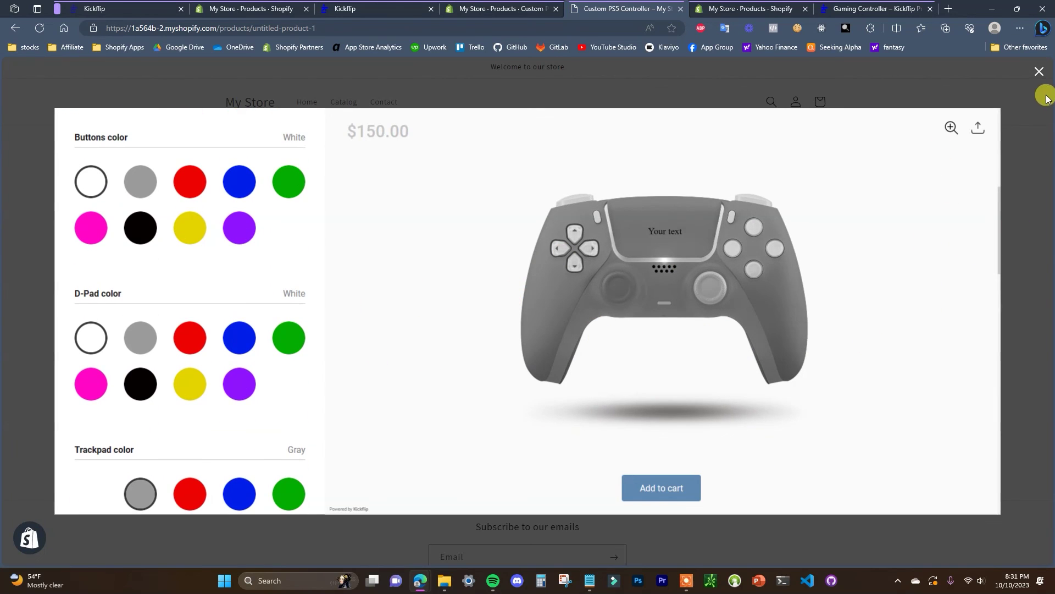
left_click(1040, 71)
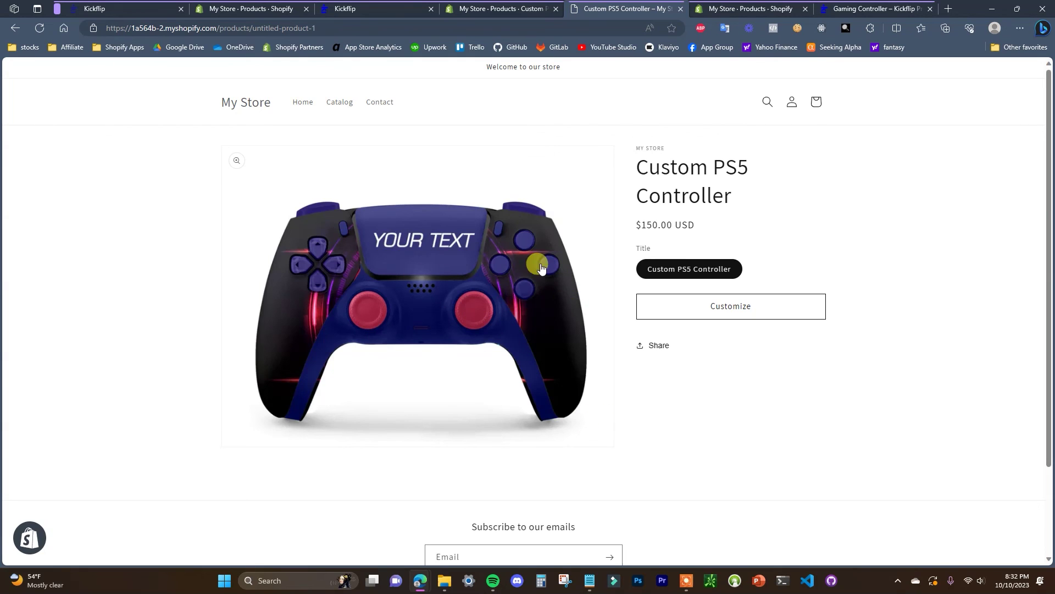
left_click(768, 315)
left_click(1030, 72)
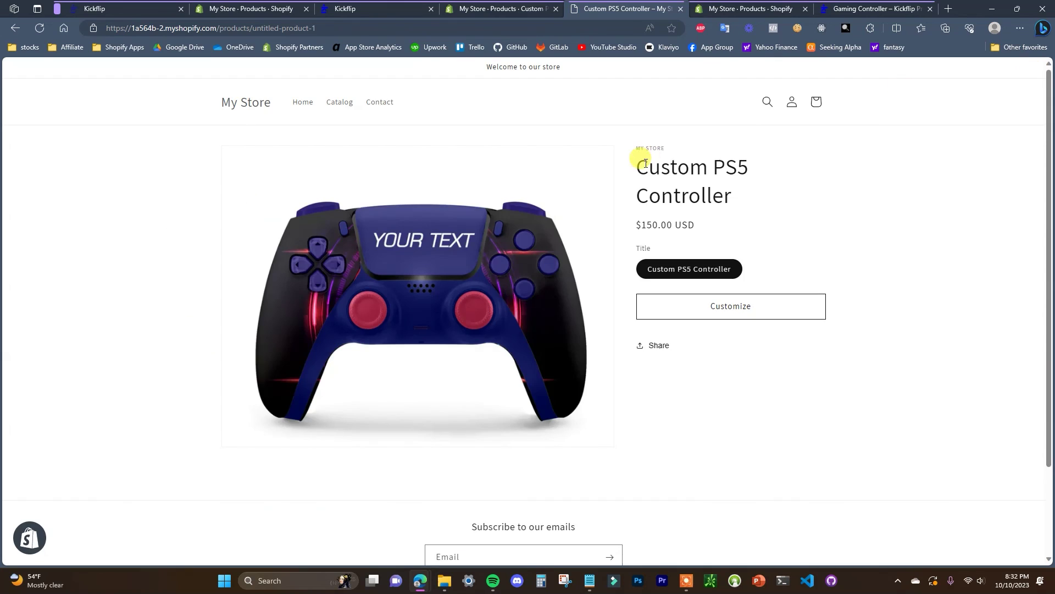
left_click(395, 4)
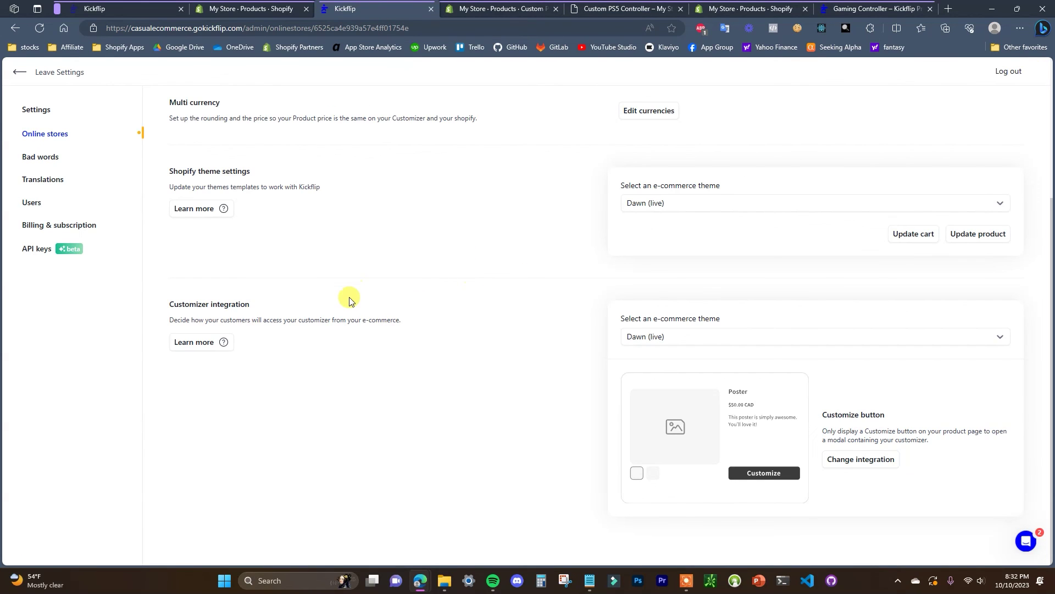
- Leave Kickflip settings and return to My Products, where the Custom PS5 Controller is listed
left_click(19, 72)
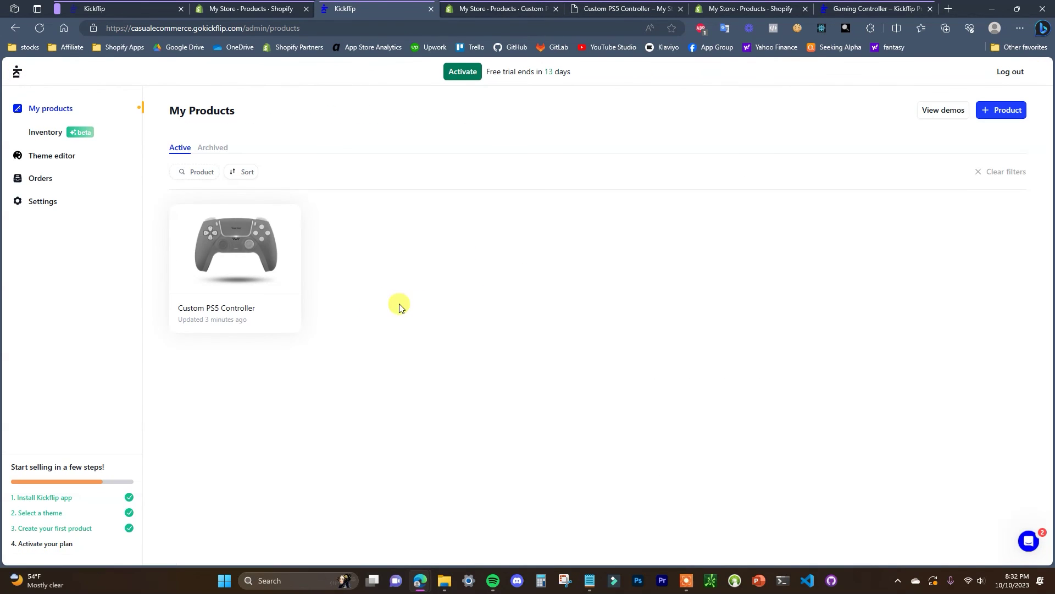